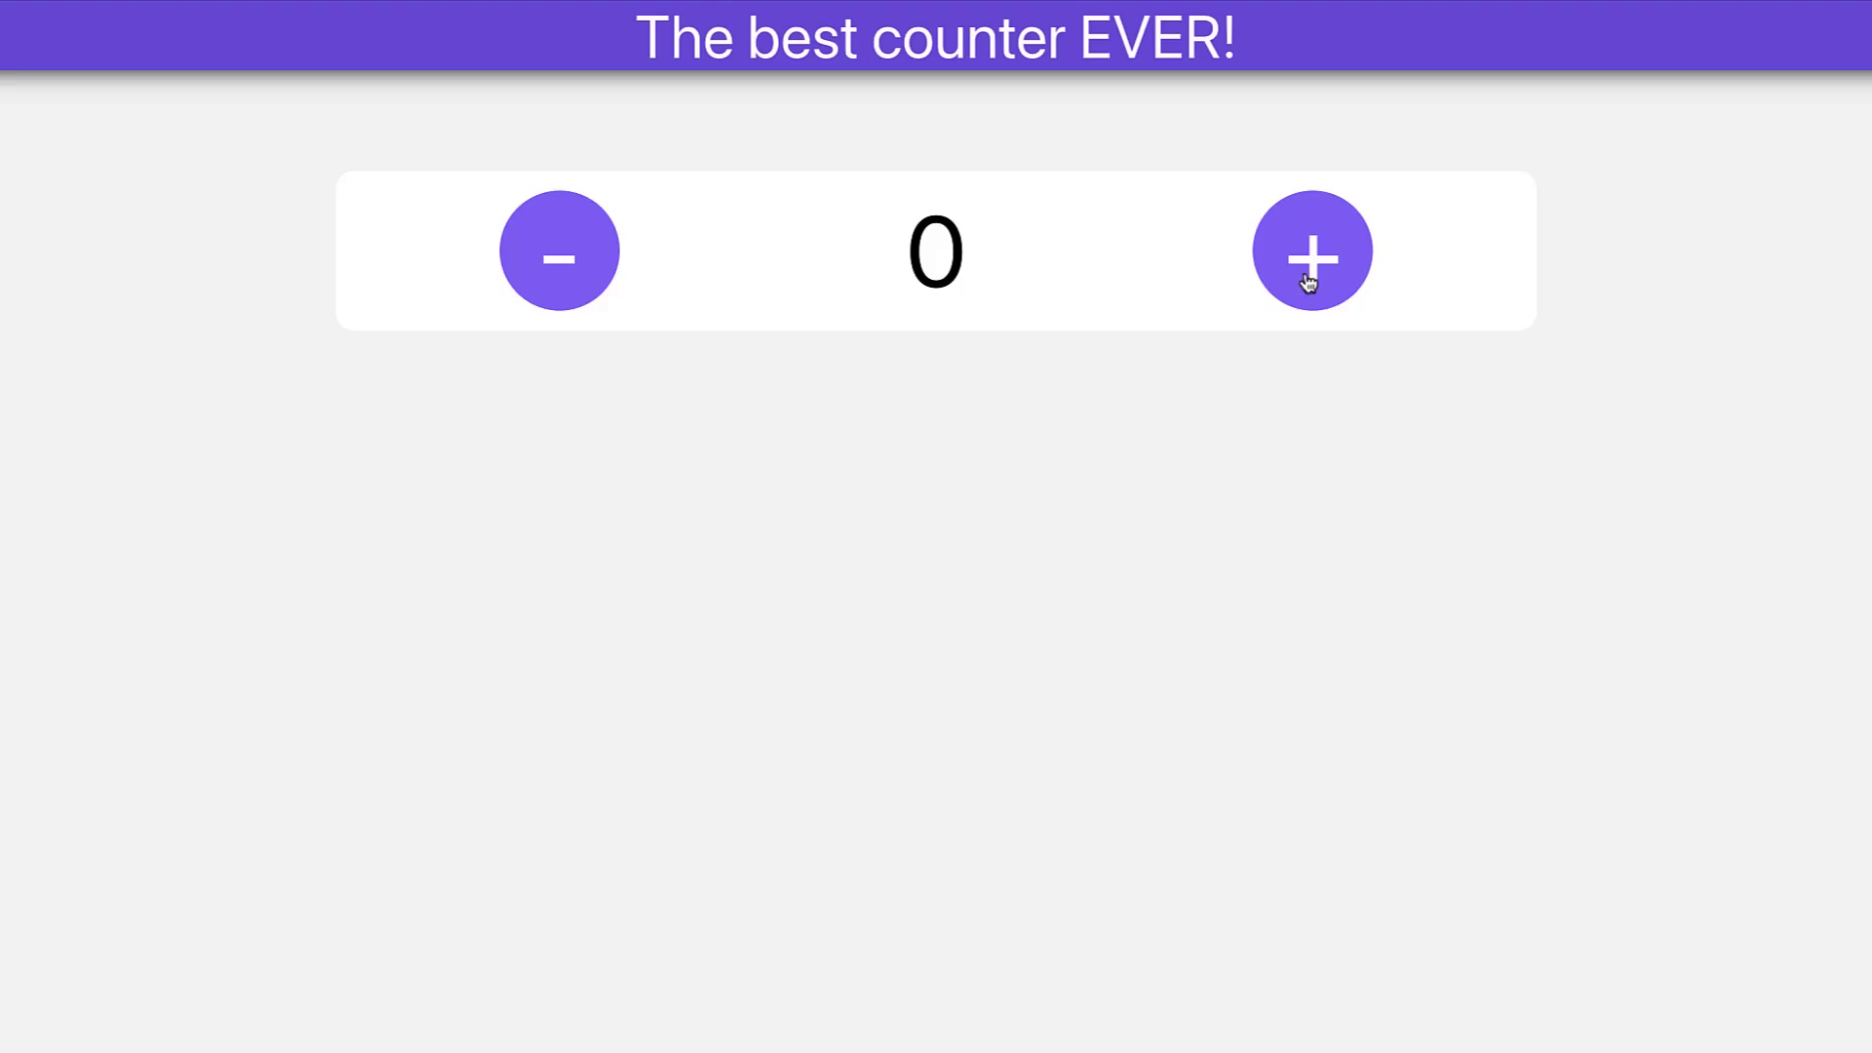
# Test the increment control by raising the counter's value to 4.
pyautogui.click(1308, 276)
pyautogui.click(1307, 276)
pyautogui.click(1308, 278)
pyautogui.click(1309, 281)
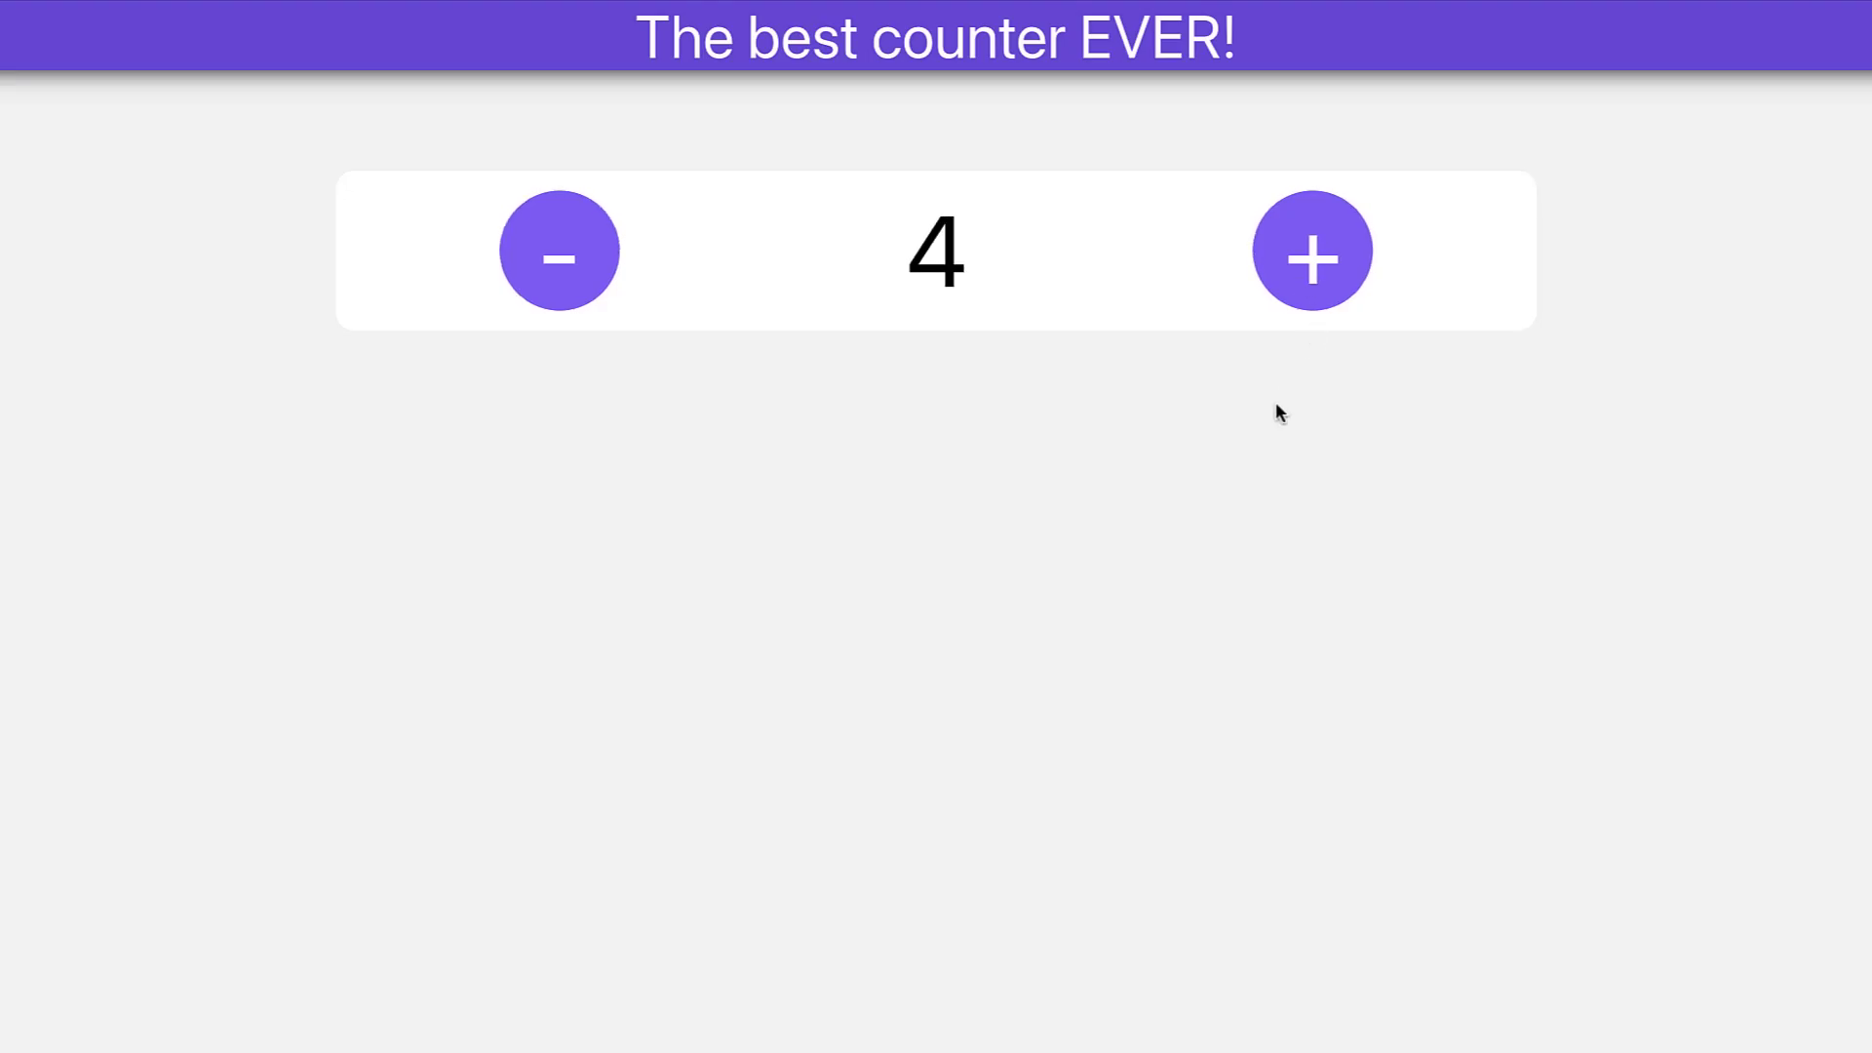
# Test the decrement control by lowering the counter's value to 0 and then decreasing it further.
pyautogui.click(550, 289)
pyautogui.click(550, 290)
pyautogui.click(550, 290)
pyautogui.click(550, 290)
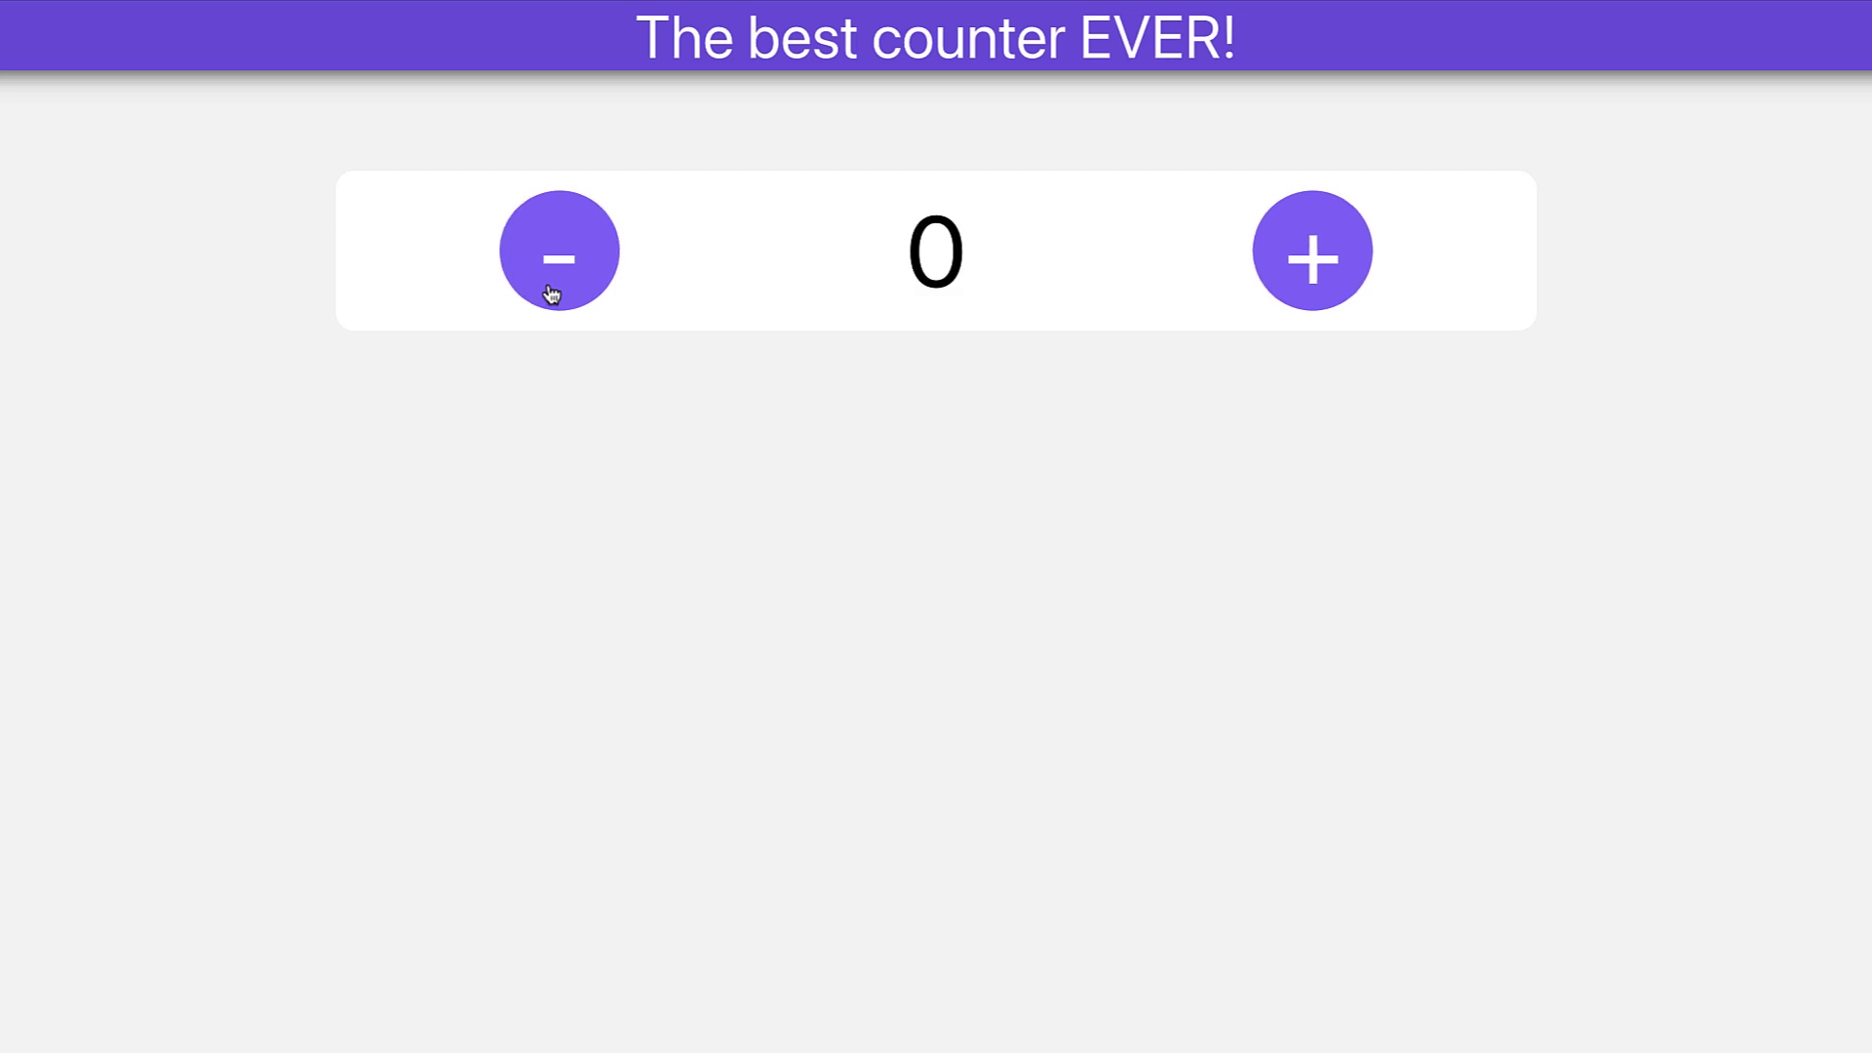
pyautogui.click(551, 289)
pyautogui.click(550, 290)
pyautogui.click(550, 289)
pyautogui.click(550, 289)
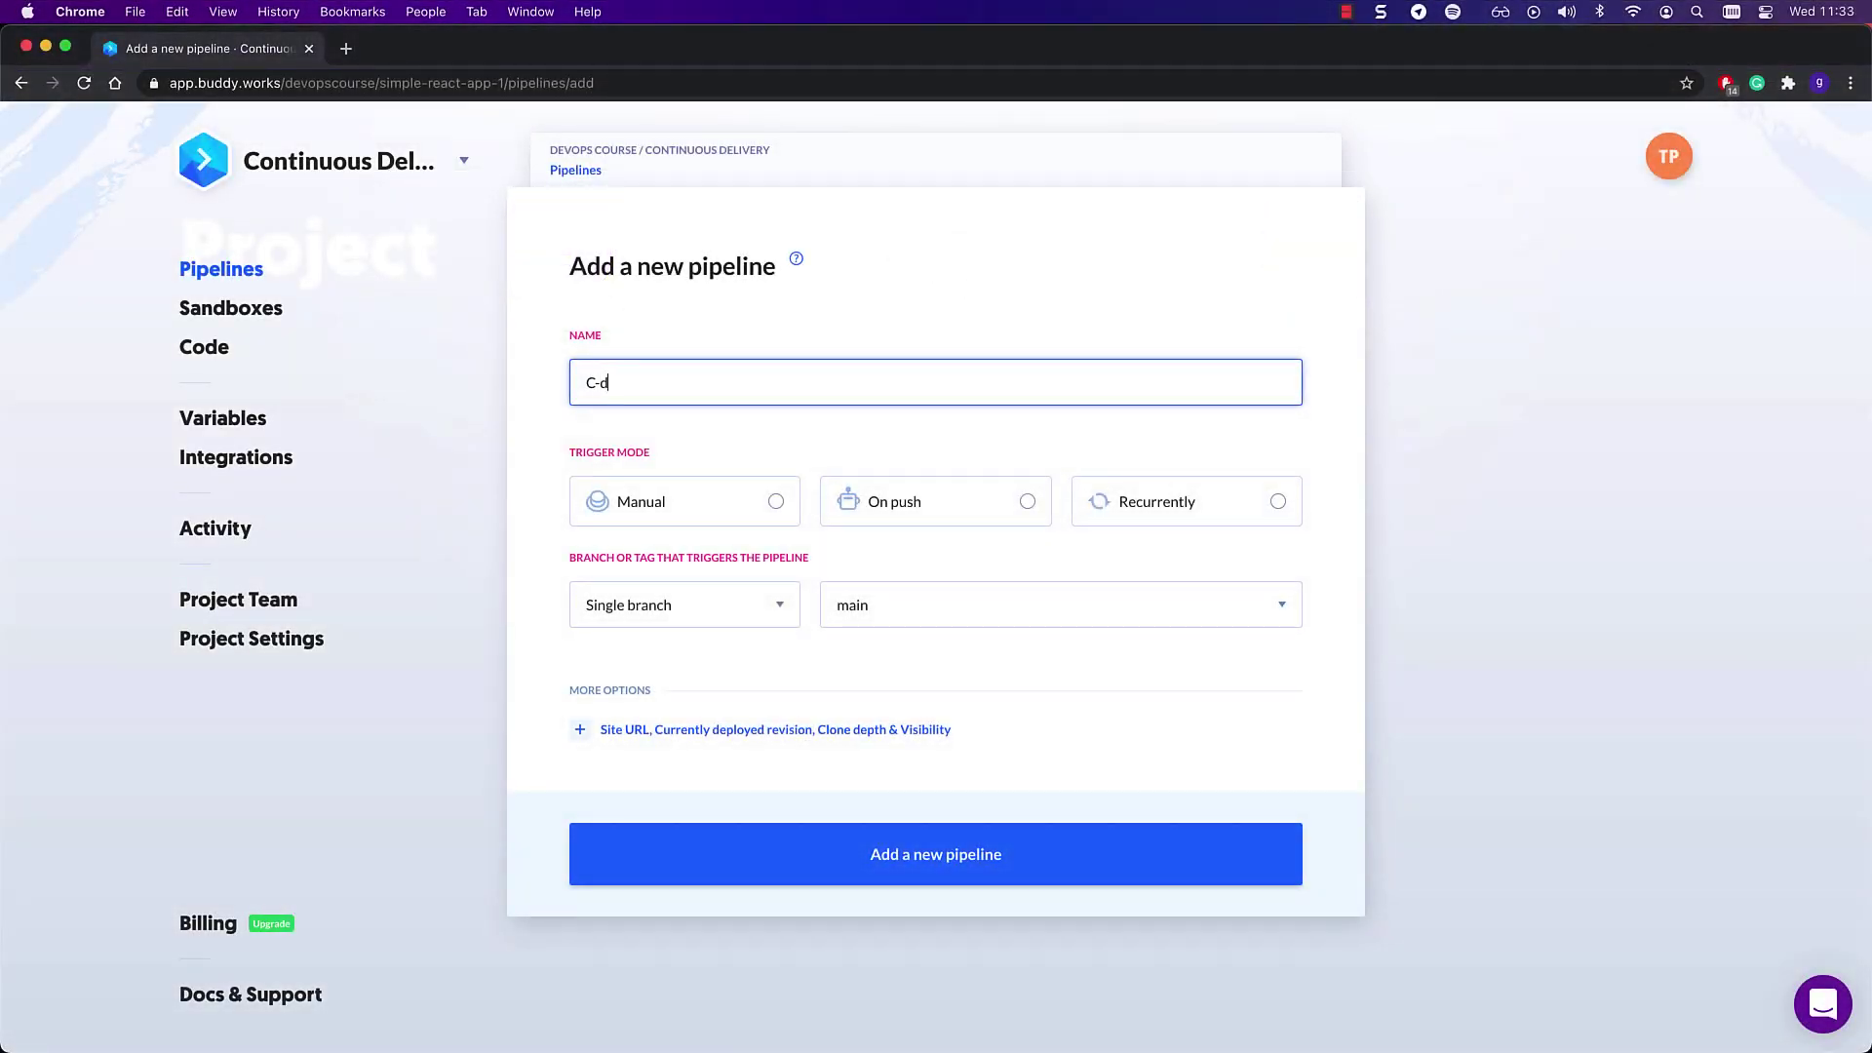
# Name the new pipeline C-Delivery, set its trigger mode to On push for the main branch, and create it.
pyautogui.write('elivery')
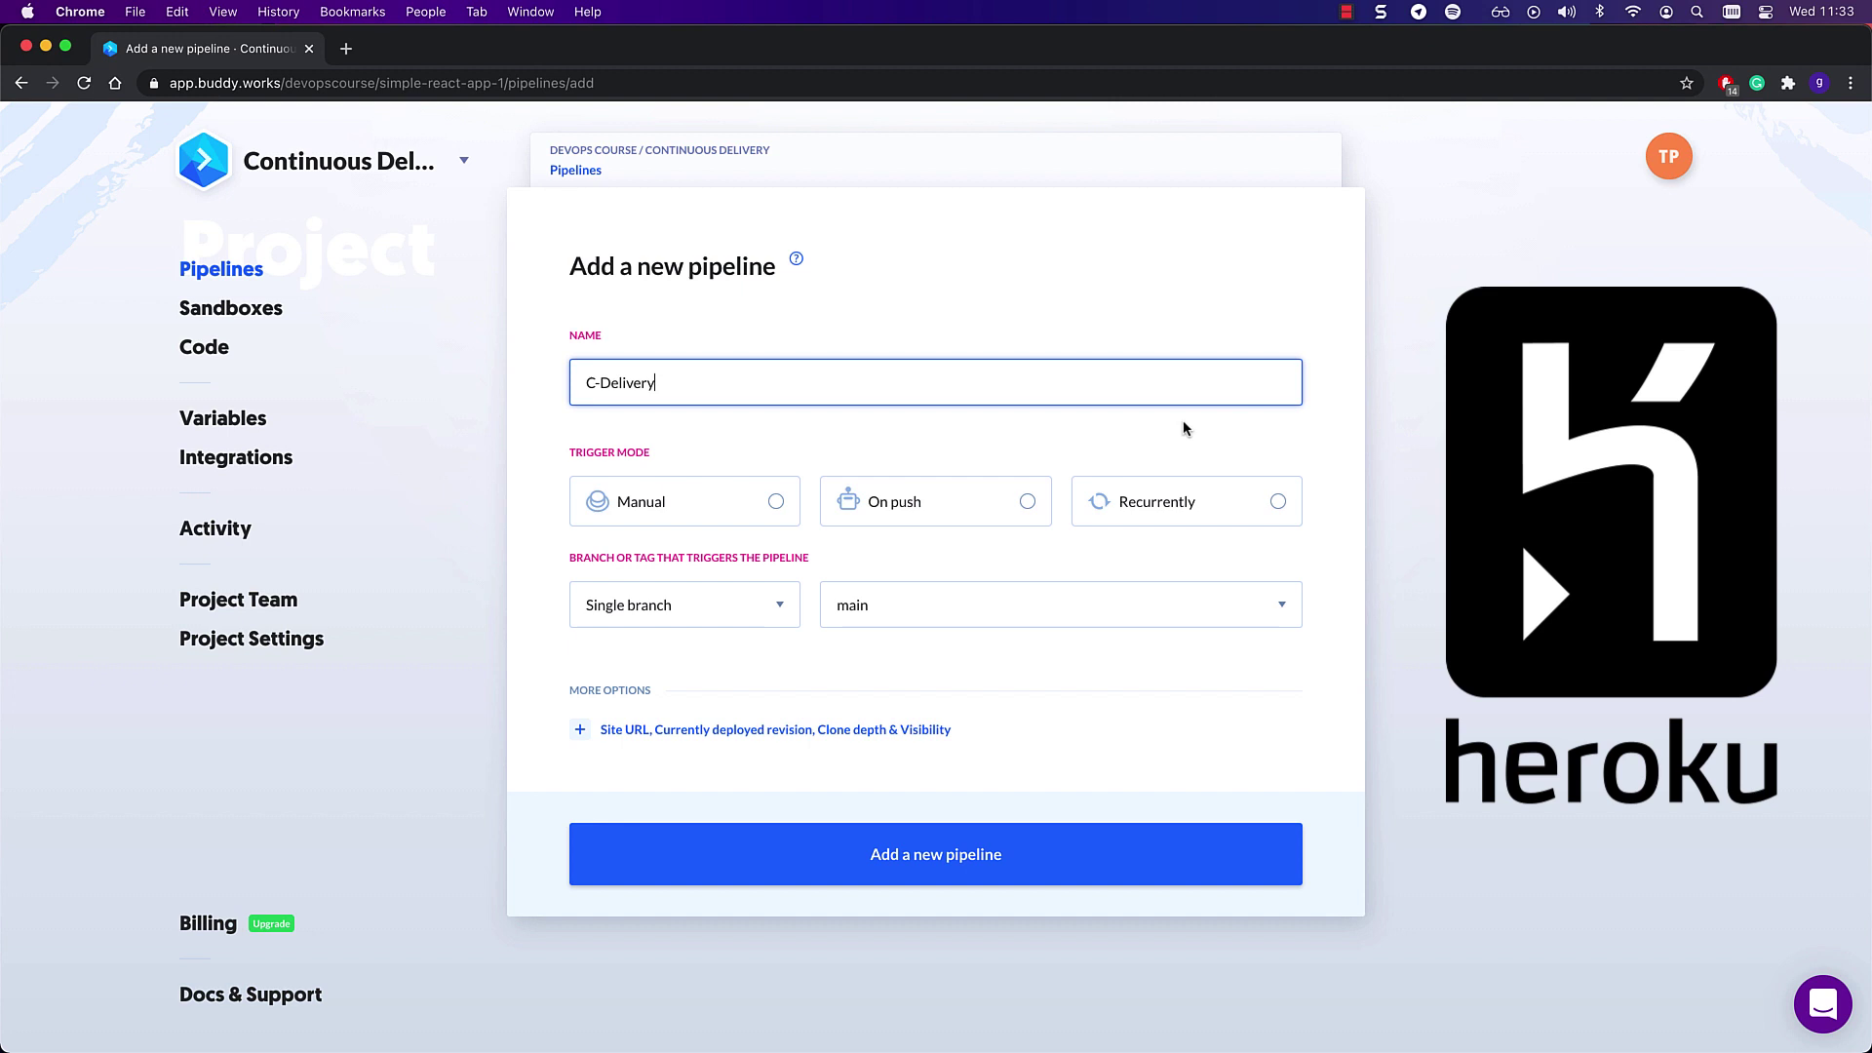
pyautogui.click(973, 499)
pyautogui.click(934, 840)
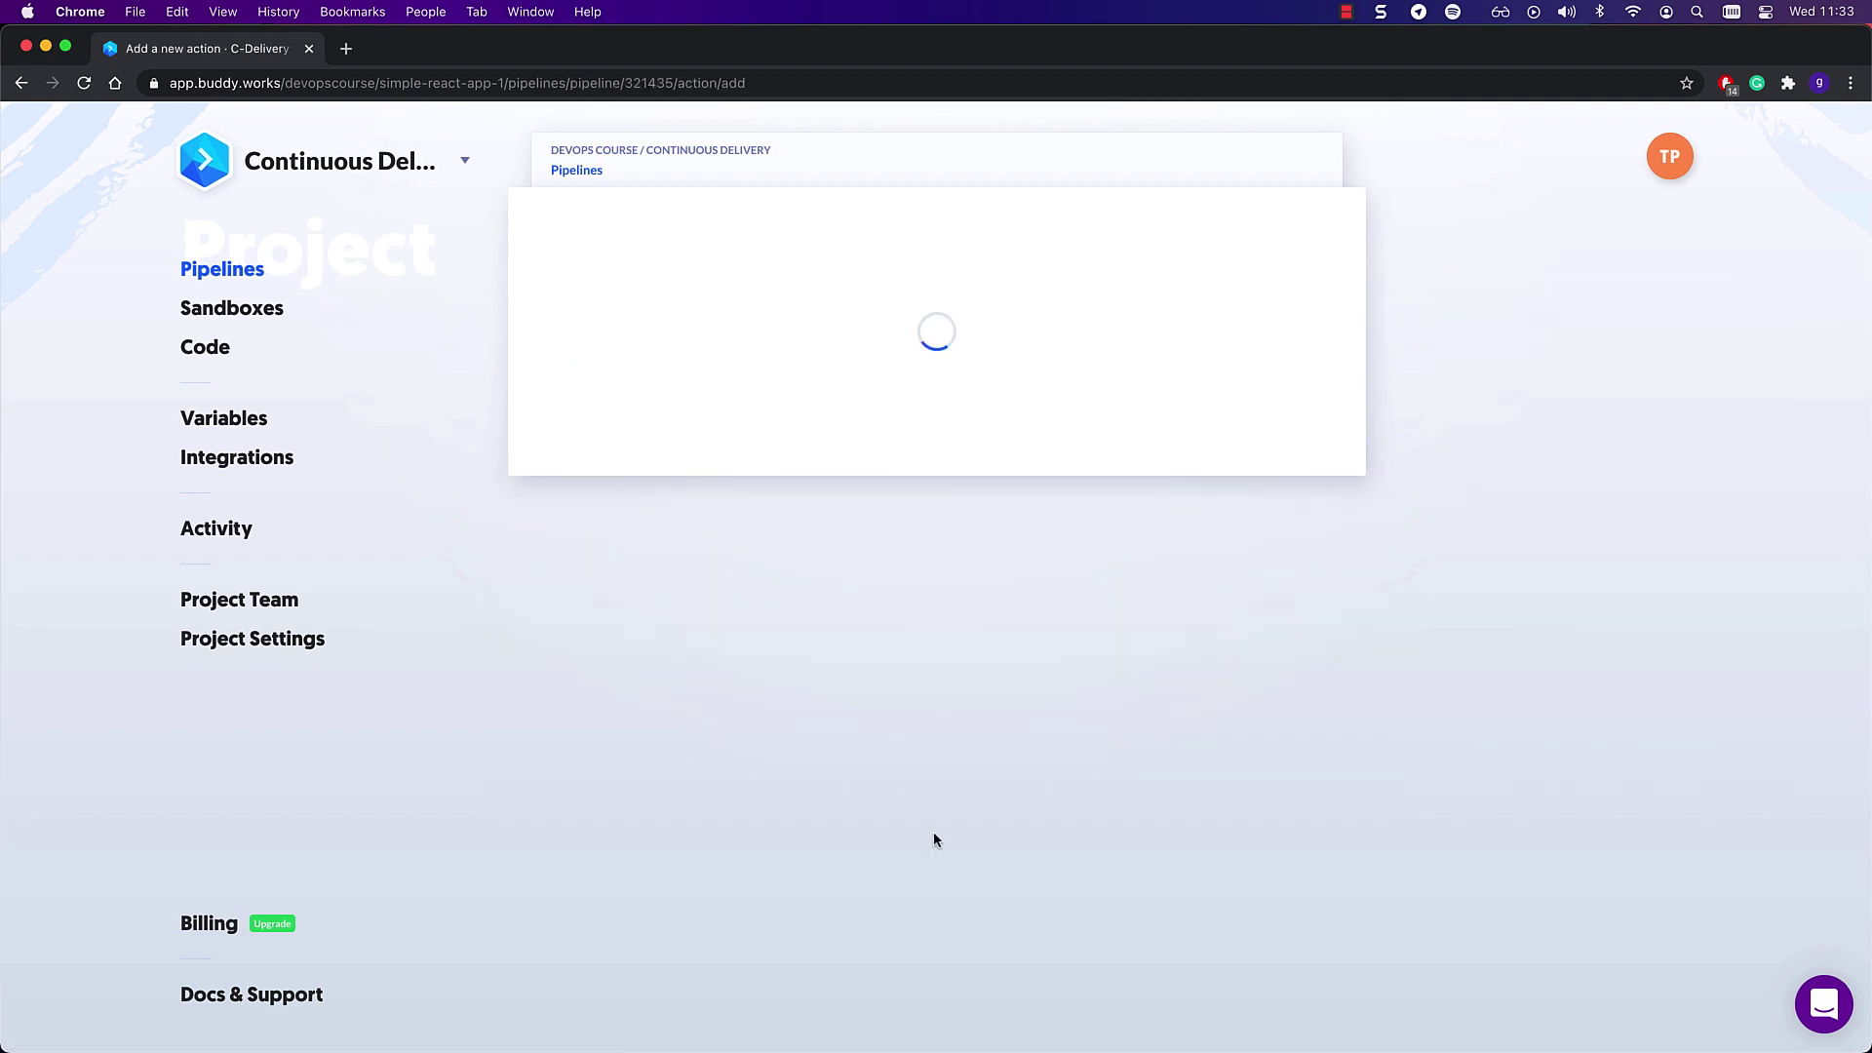
# Add a Node.js action to the C-Delivery pipeline with npm run build replacing the default build commands.
pyautogui.click(824, 614)
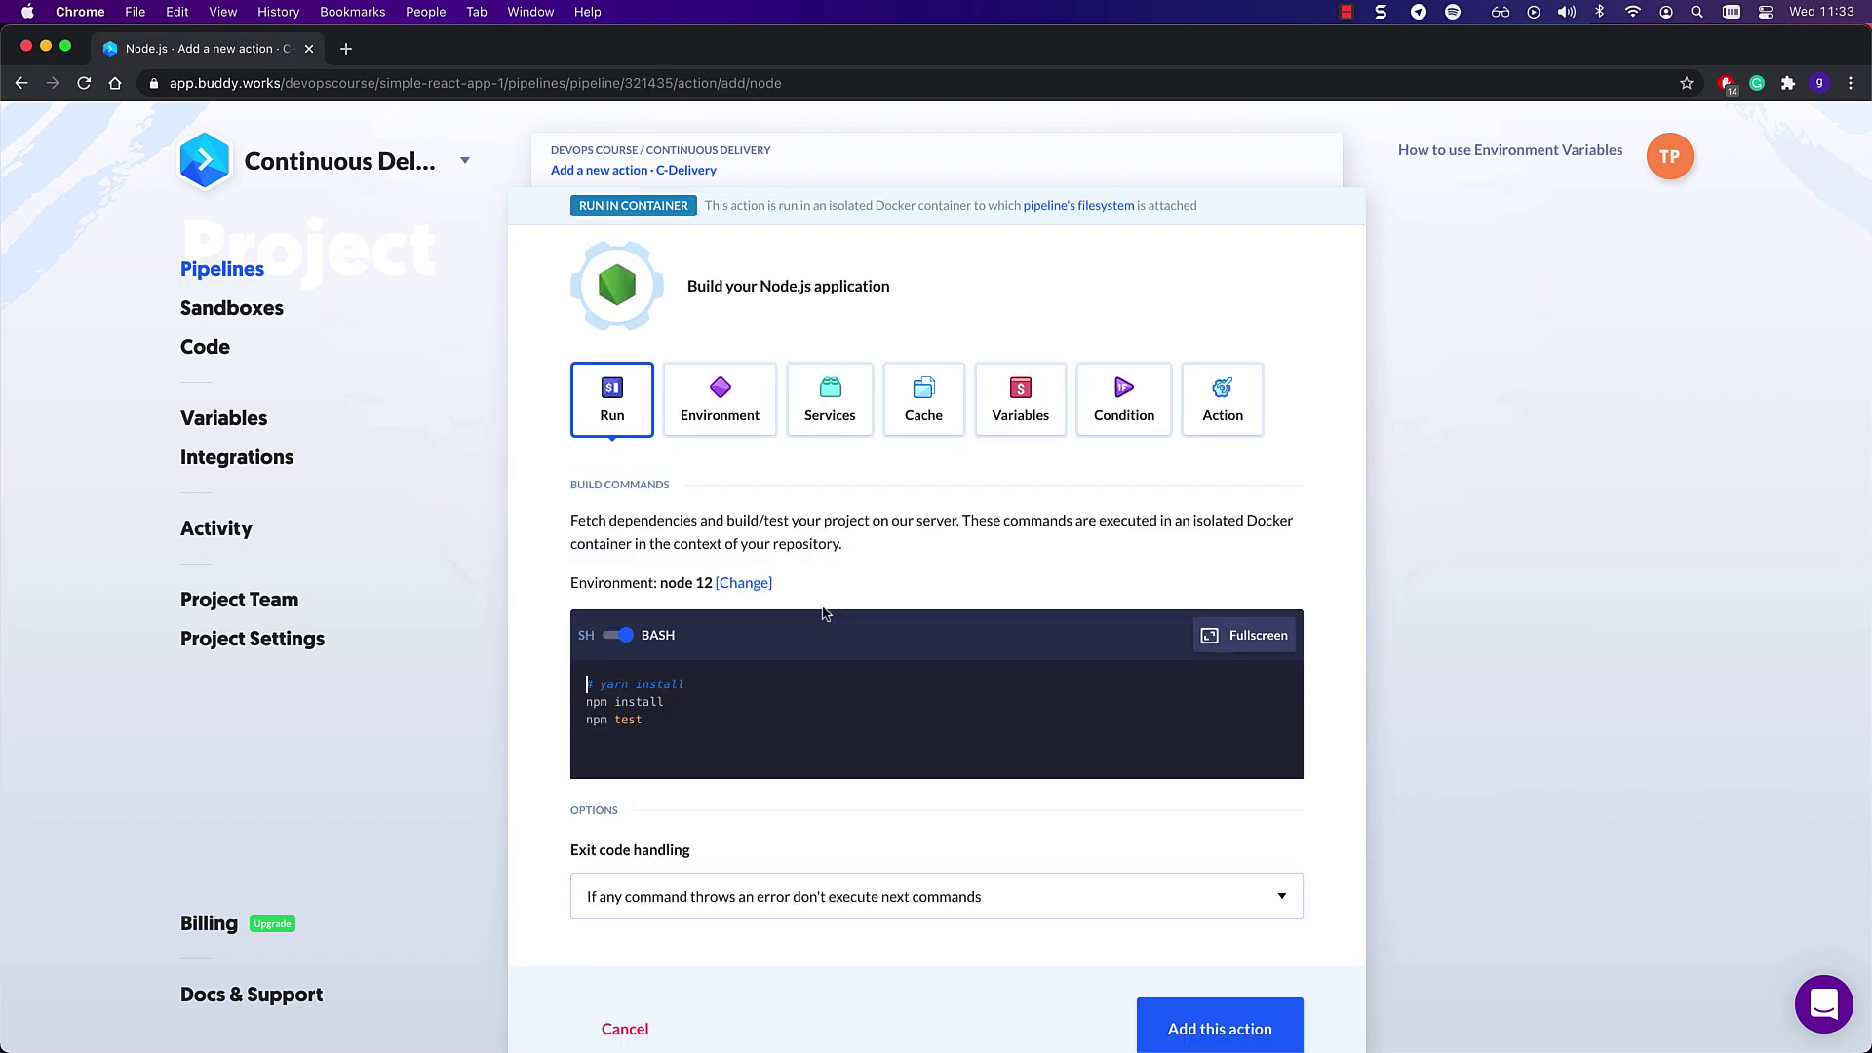
pyautogui.press('super+alt+2')
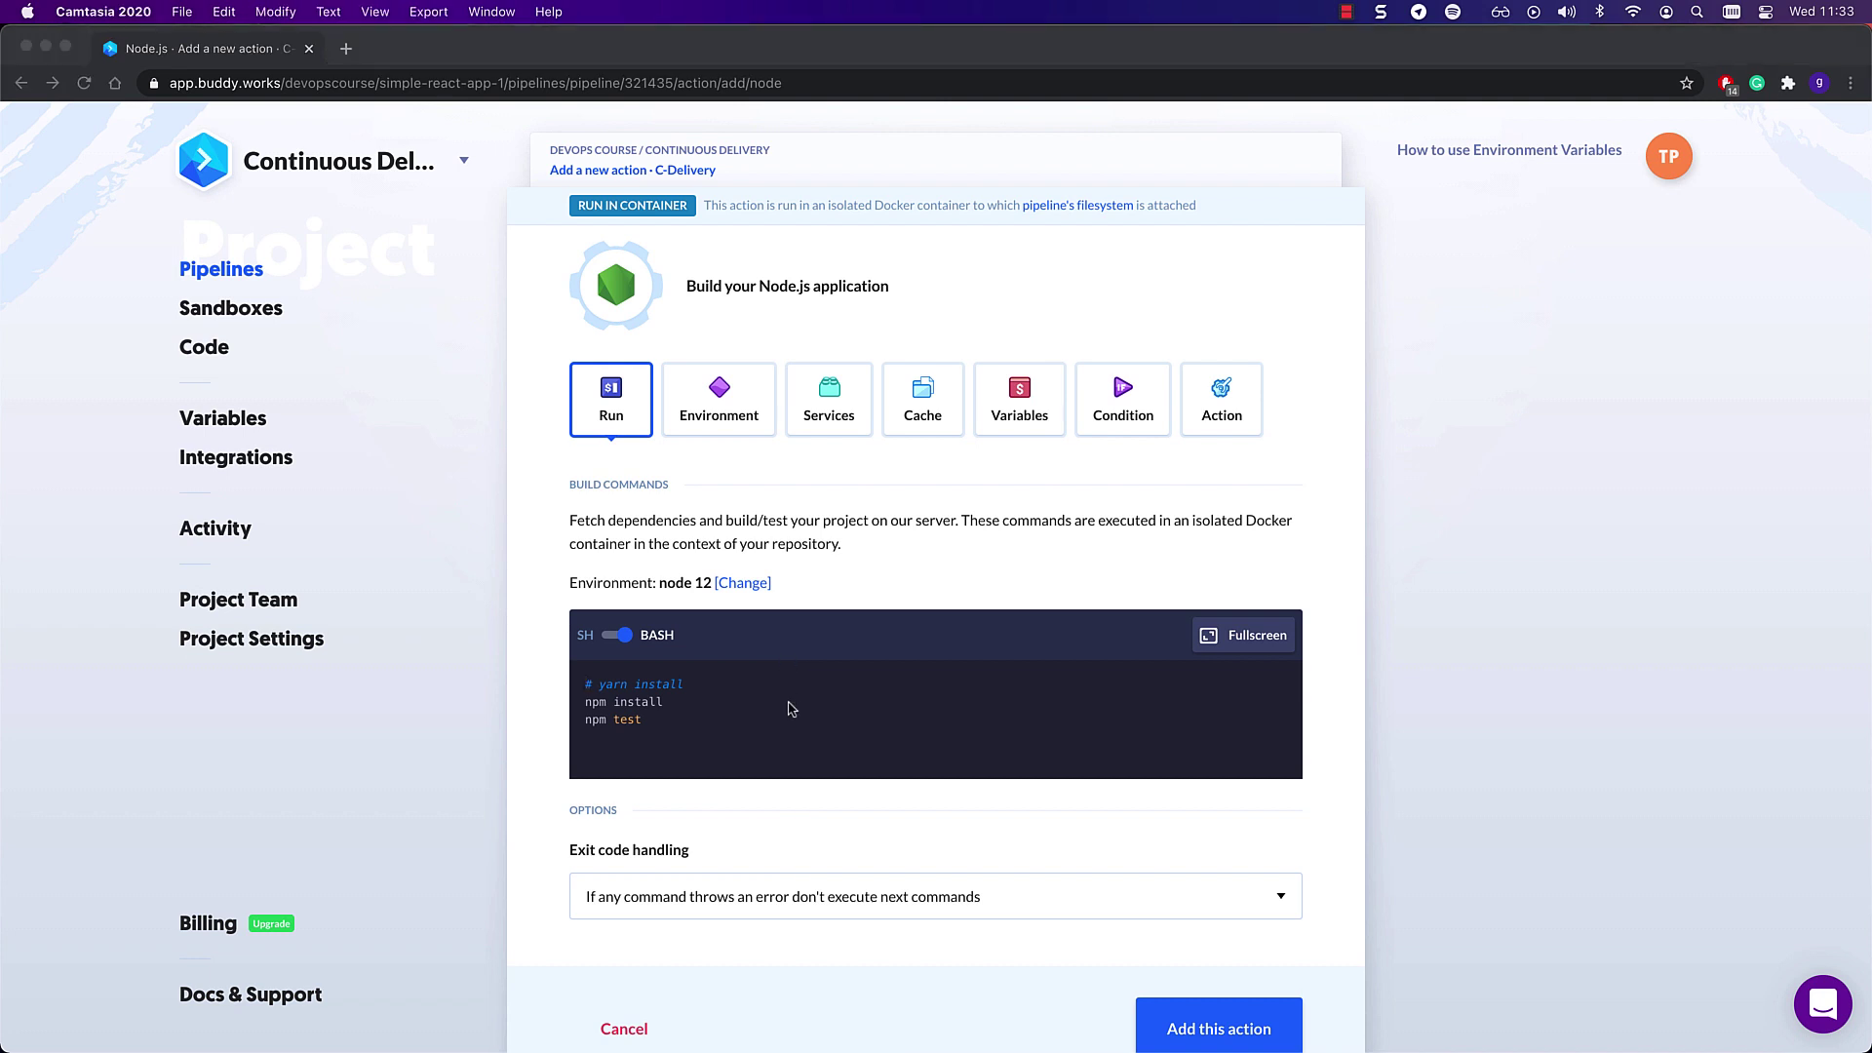
pyautogui.click(790, 709)
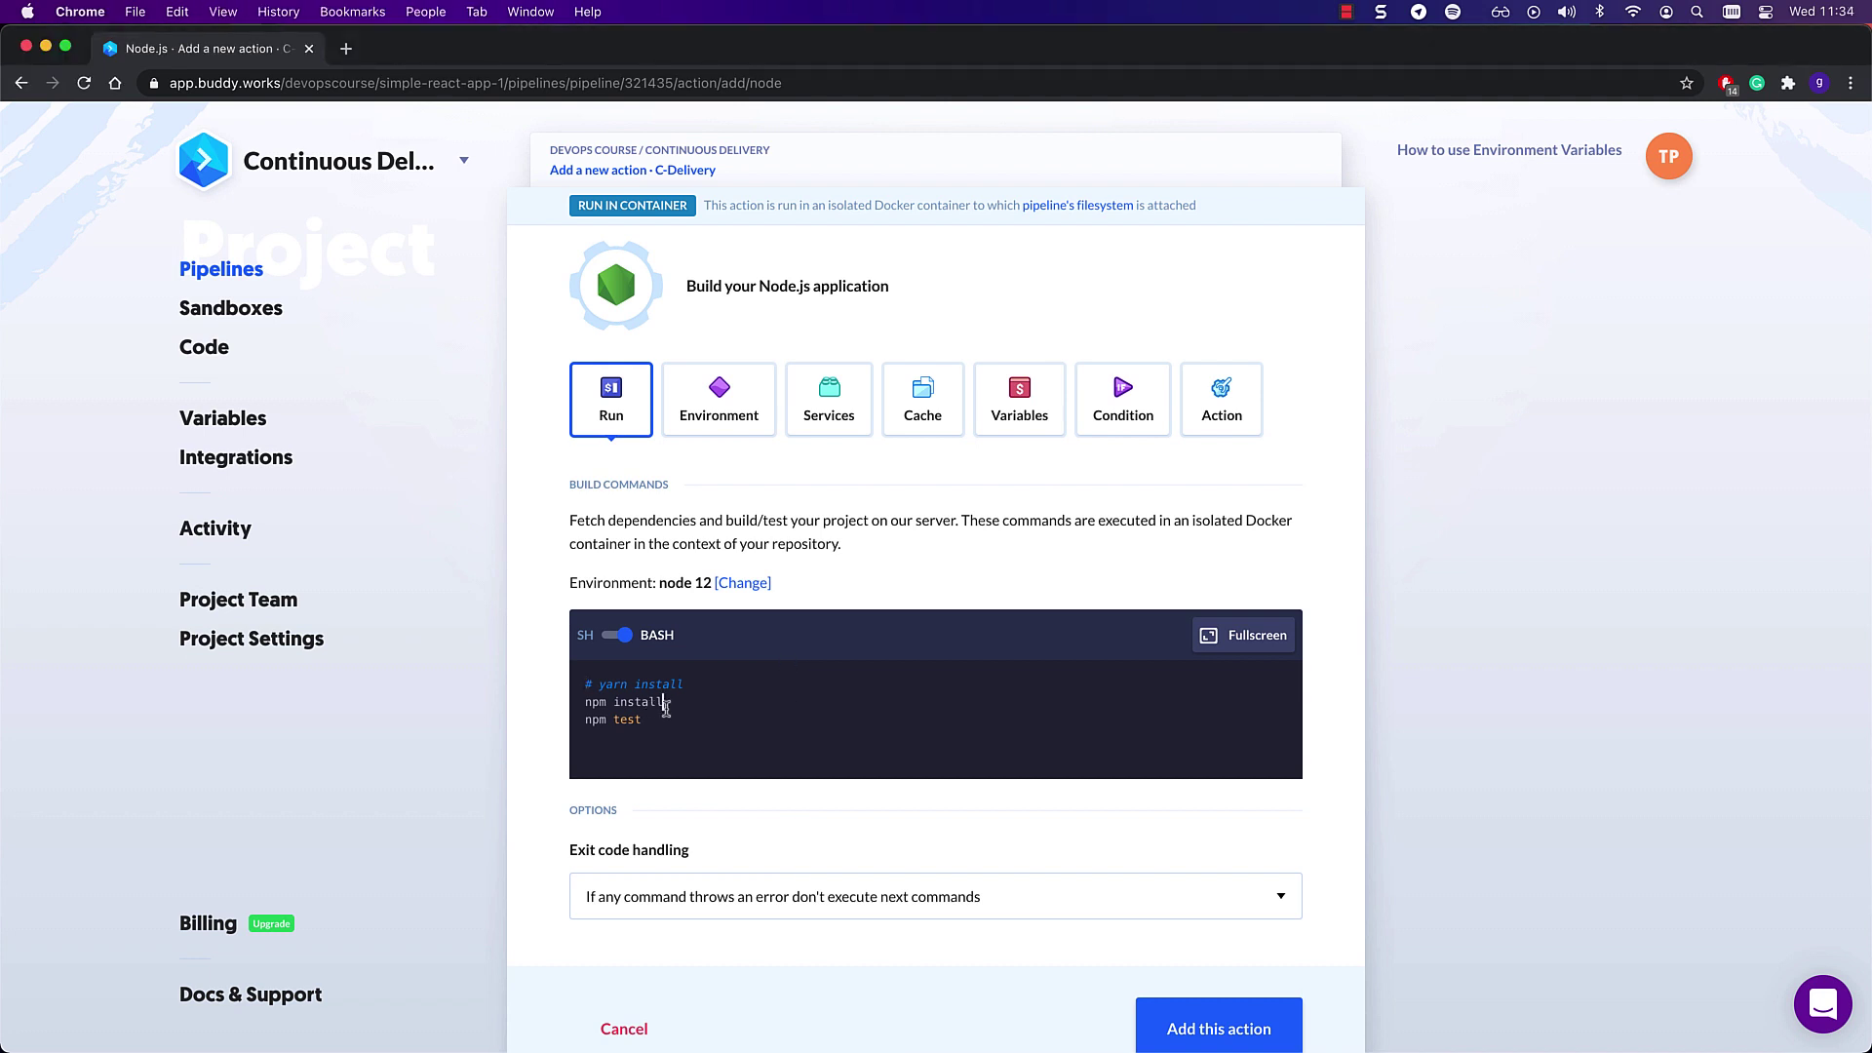
pyautogui.moveTo(665, 702); pyautogui.dragTo(575, 703)
pyautogui.press('BackSpace')
pyautogui.press('BackSpace')
pyautogui.click(670, 706)
pyautogui.press('Return')
pyautogui.write('npm run build')
pyautogui.click(1219, 1029)
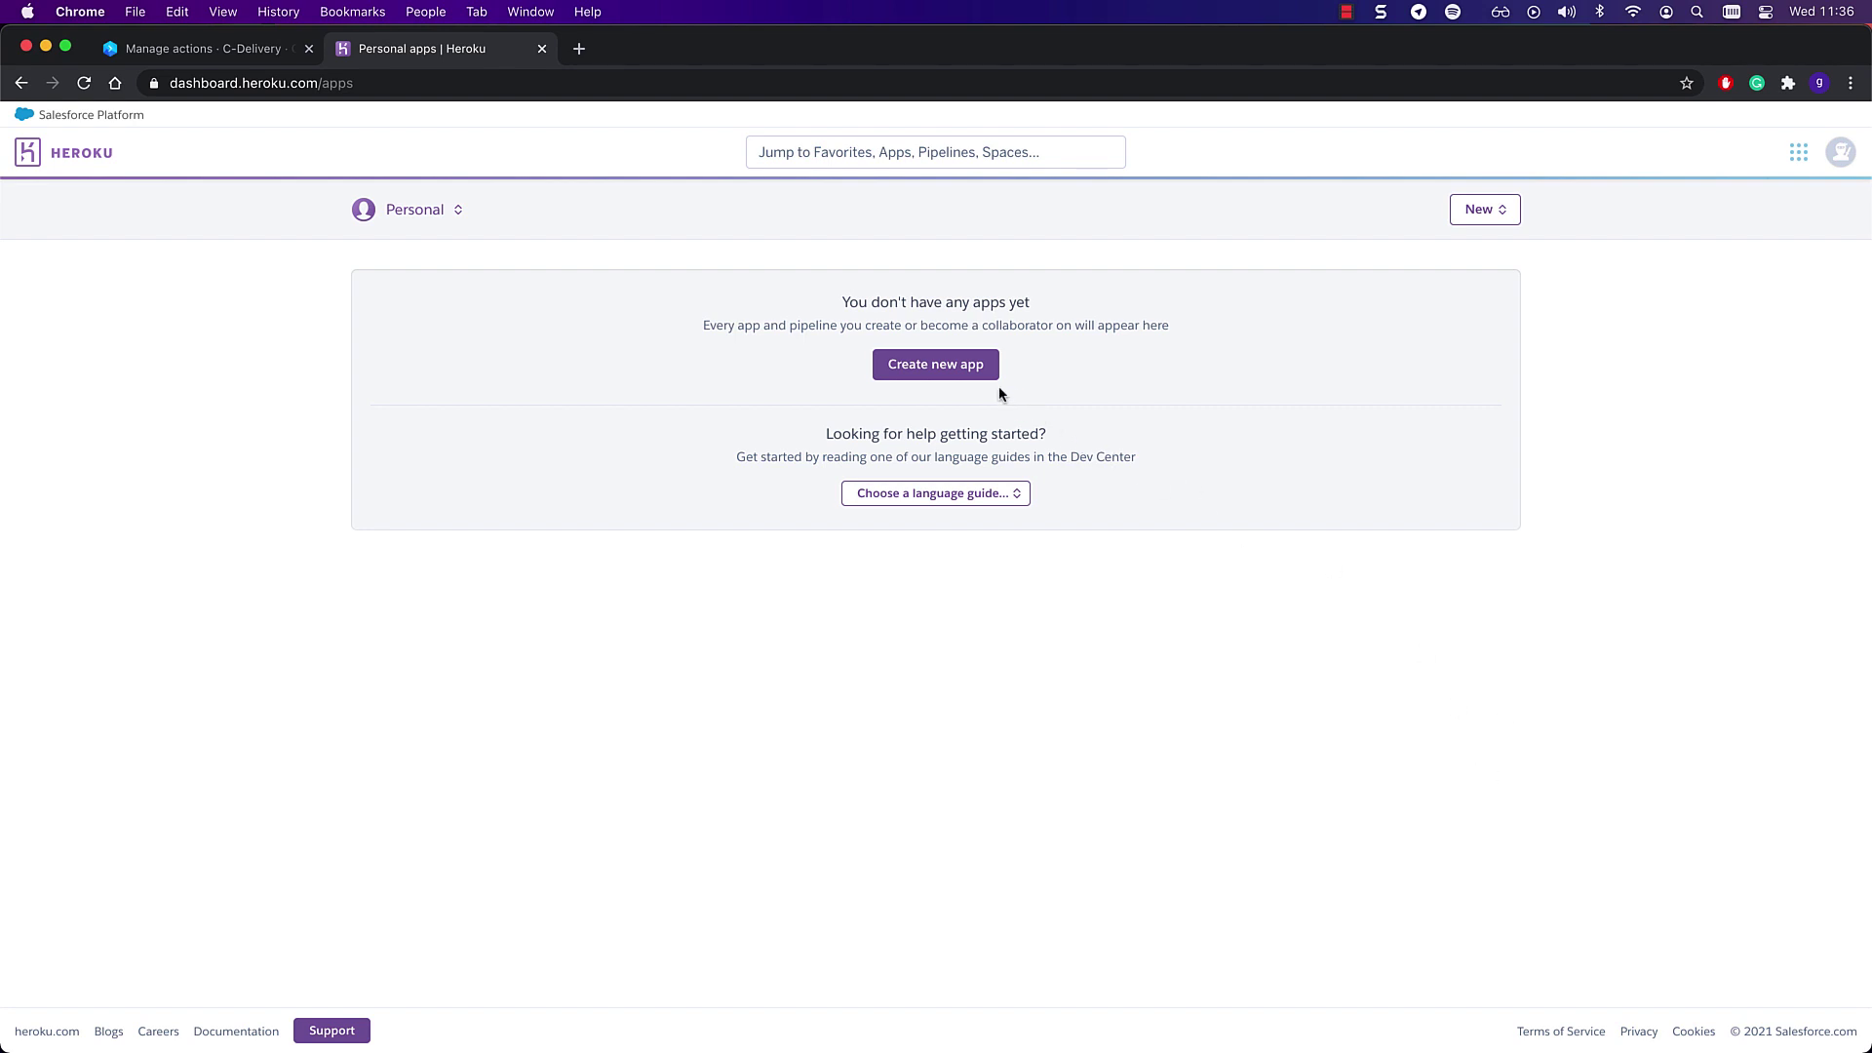
# In Heroku, create a new app named staging-devopscourse in the Europe region.
pyautogui.click(941, 367)
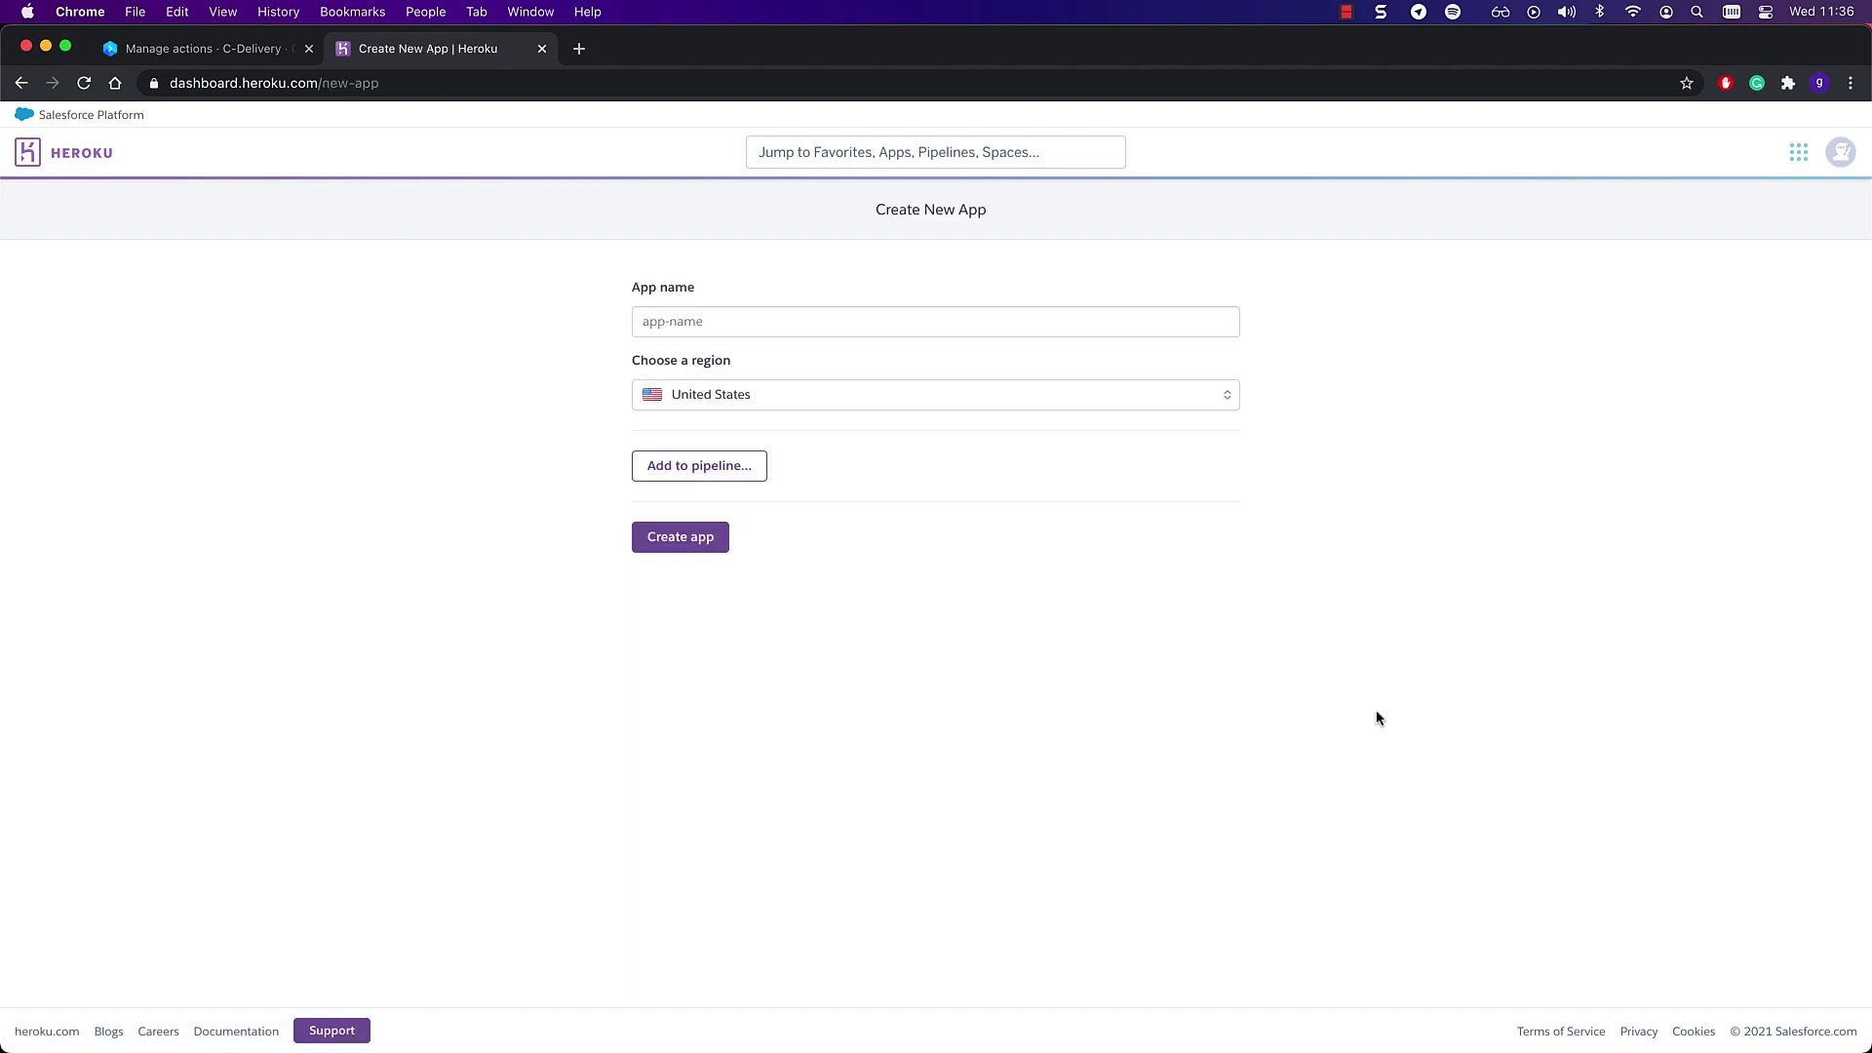
pyautogui.click(795, 321)
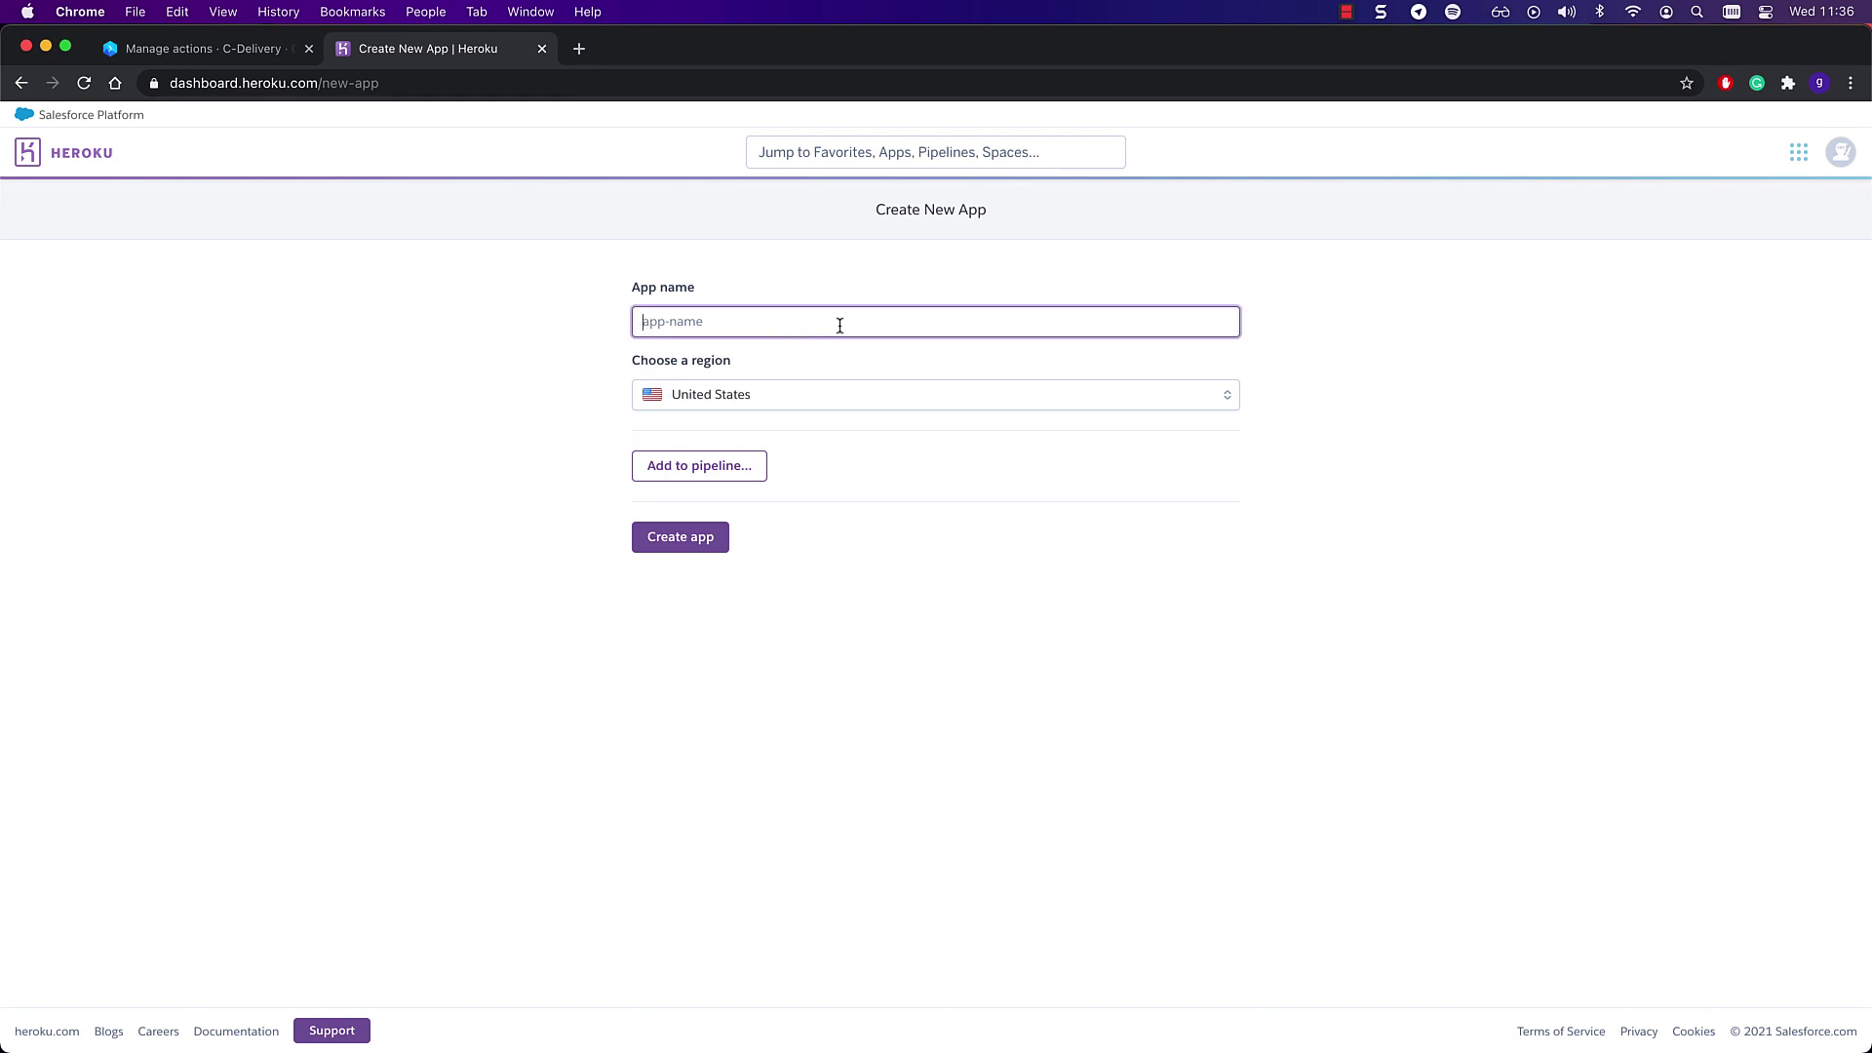
pyautogui.write('staging')
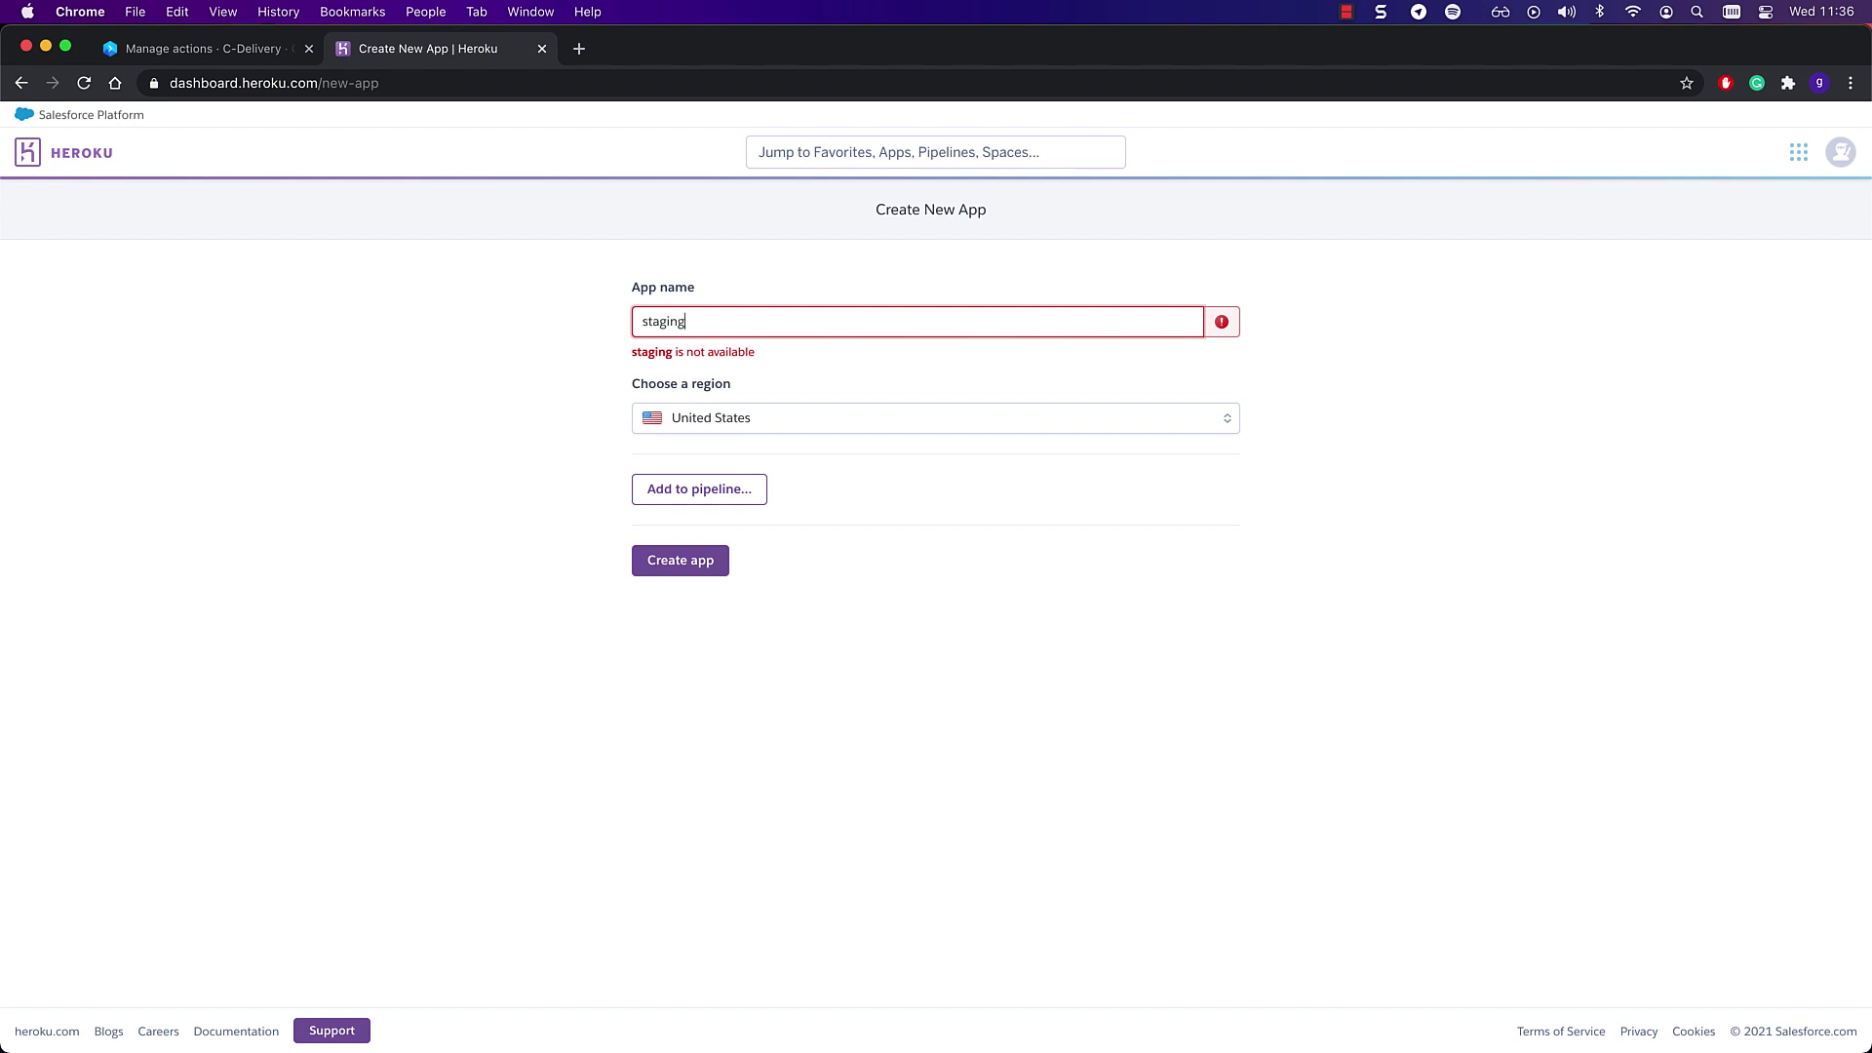
pyautogui.write('-devops')
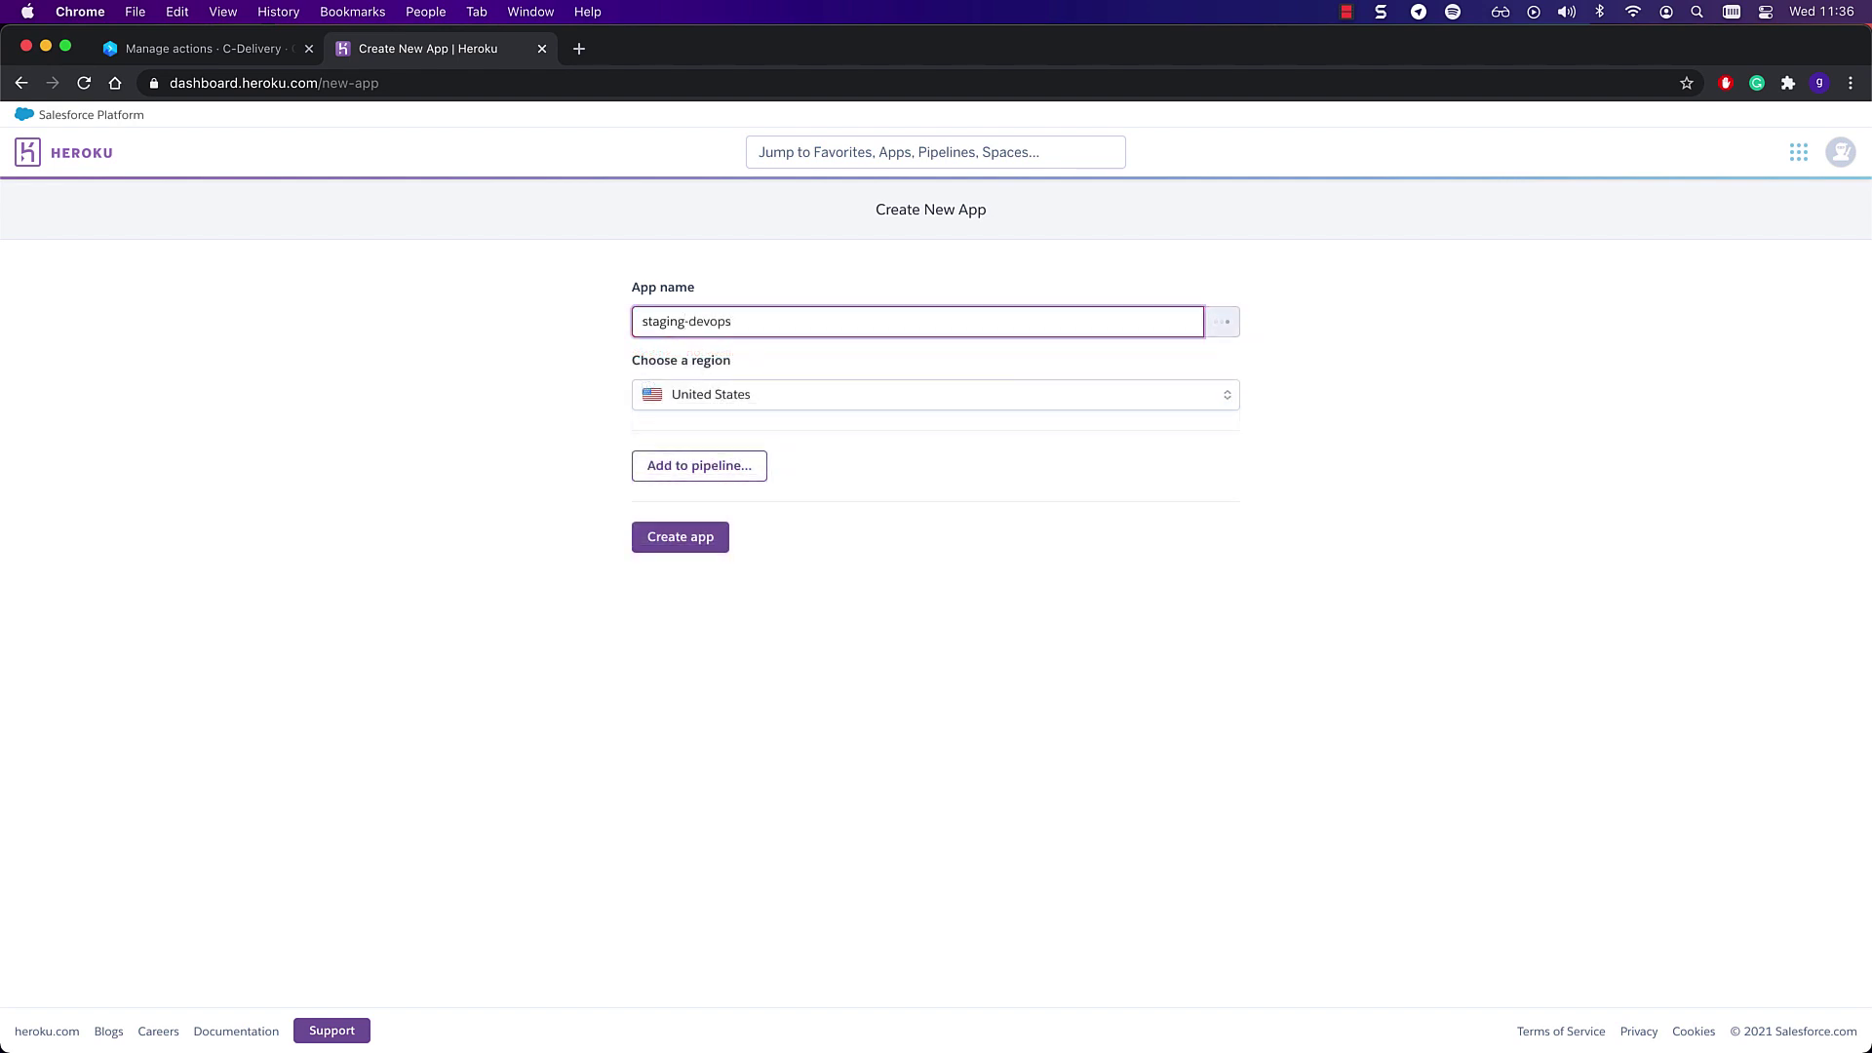
pyautogui.write('course')
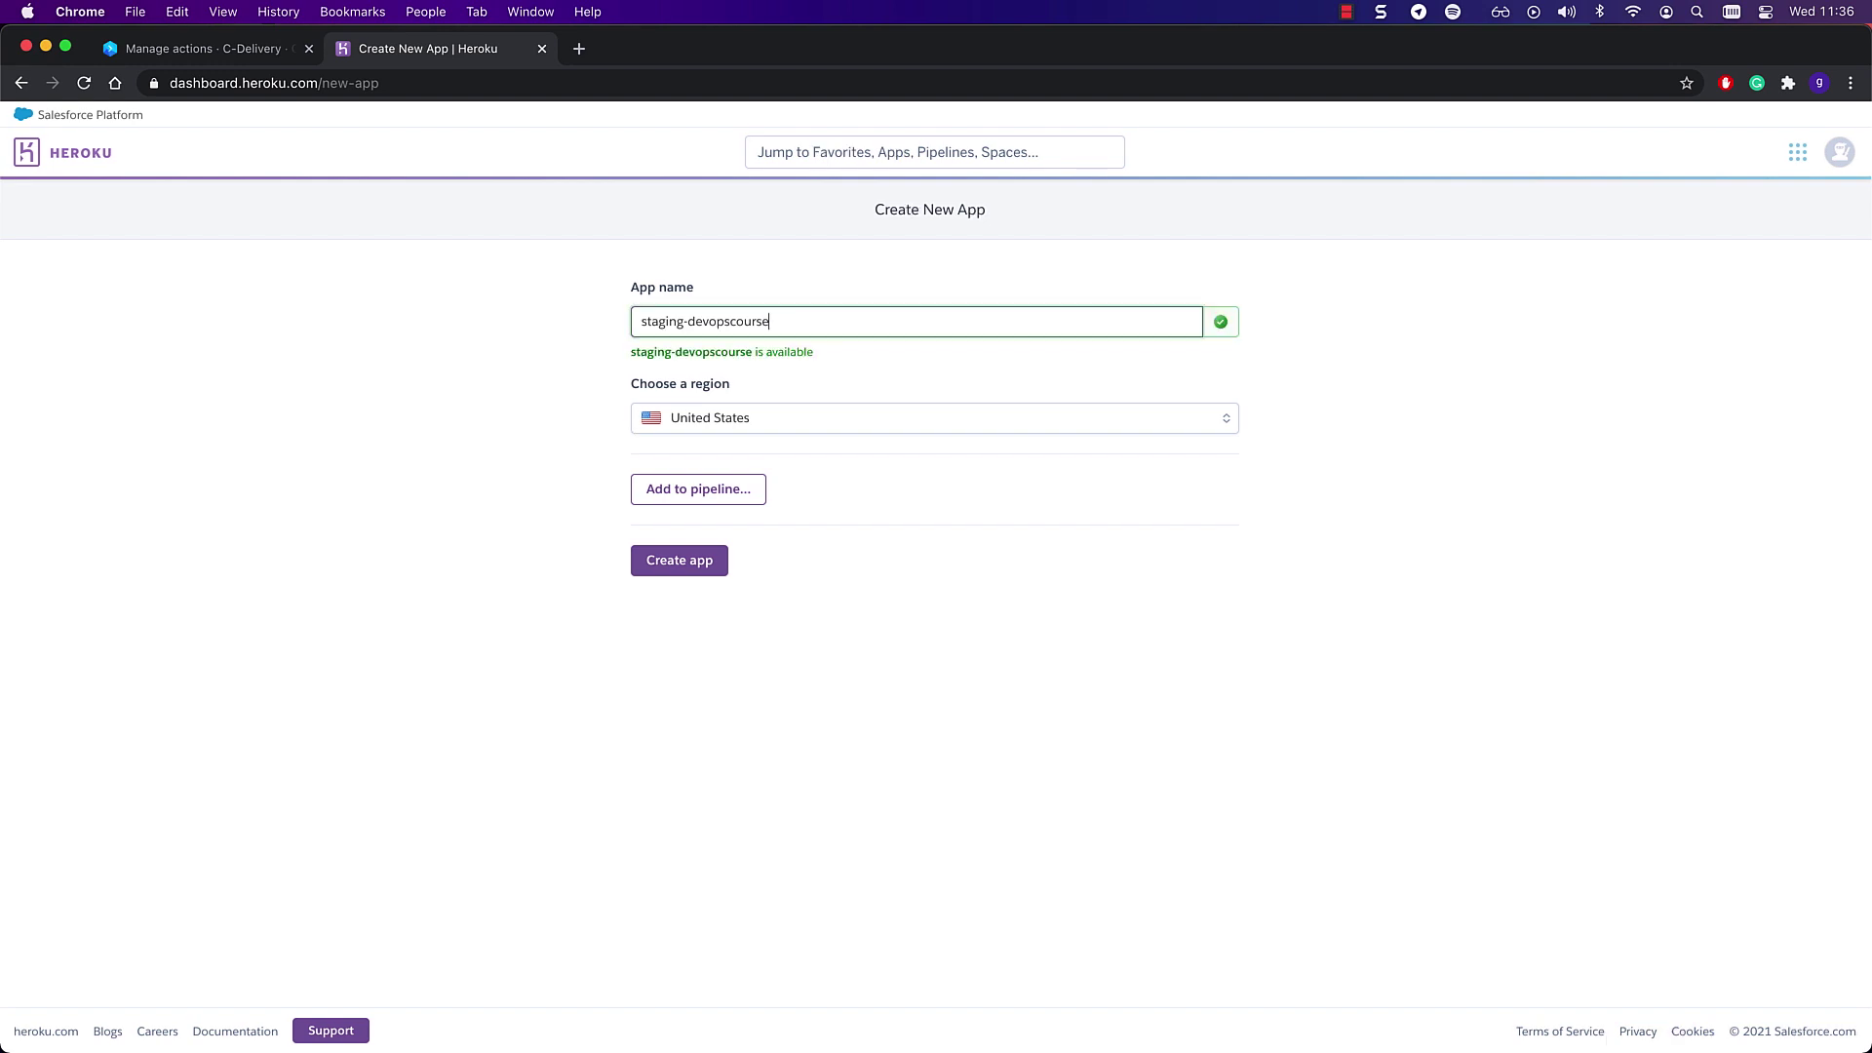
pyautogui.click(811, 426)
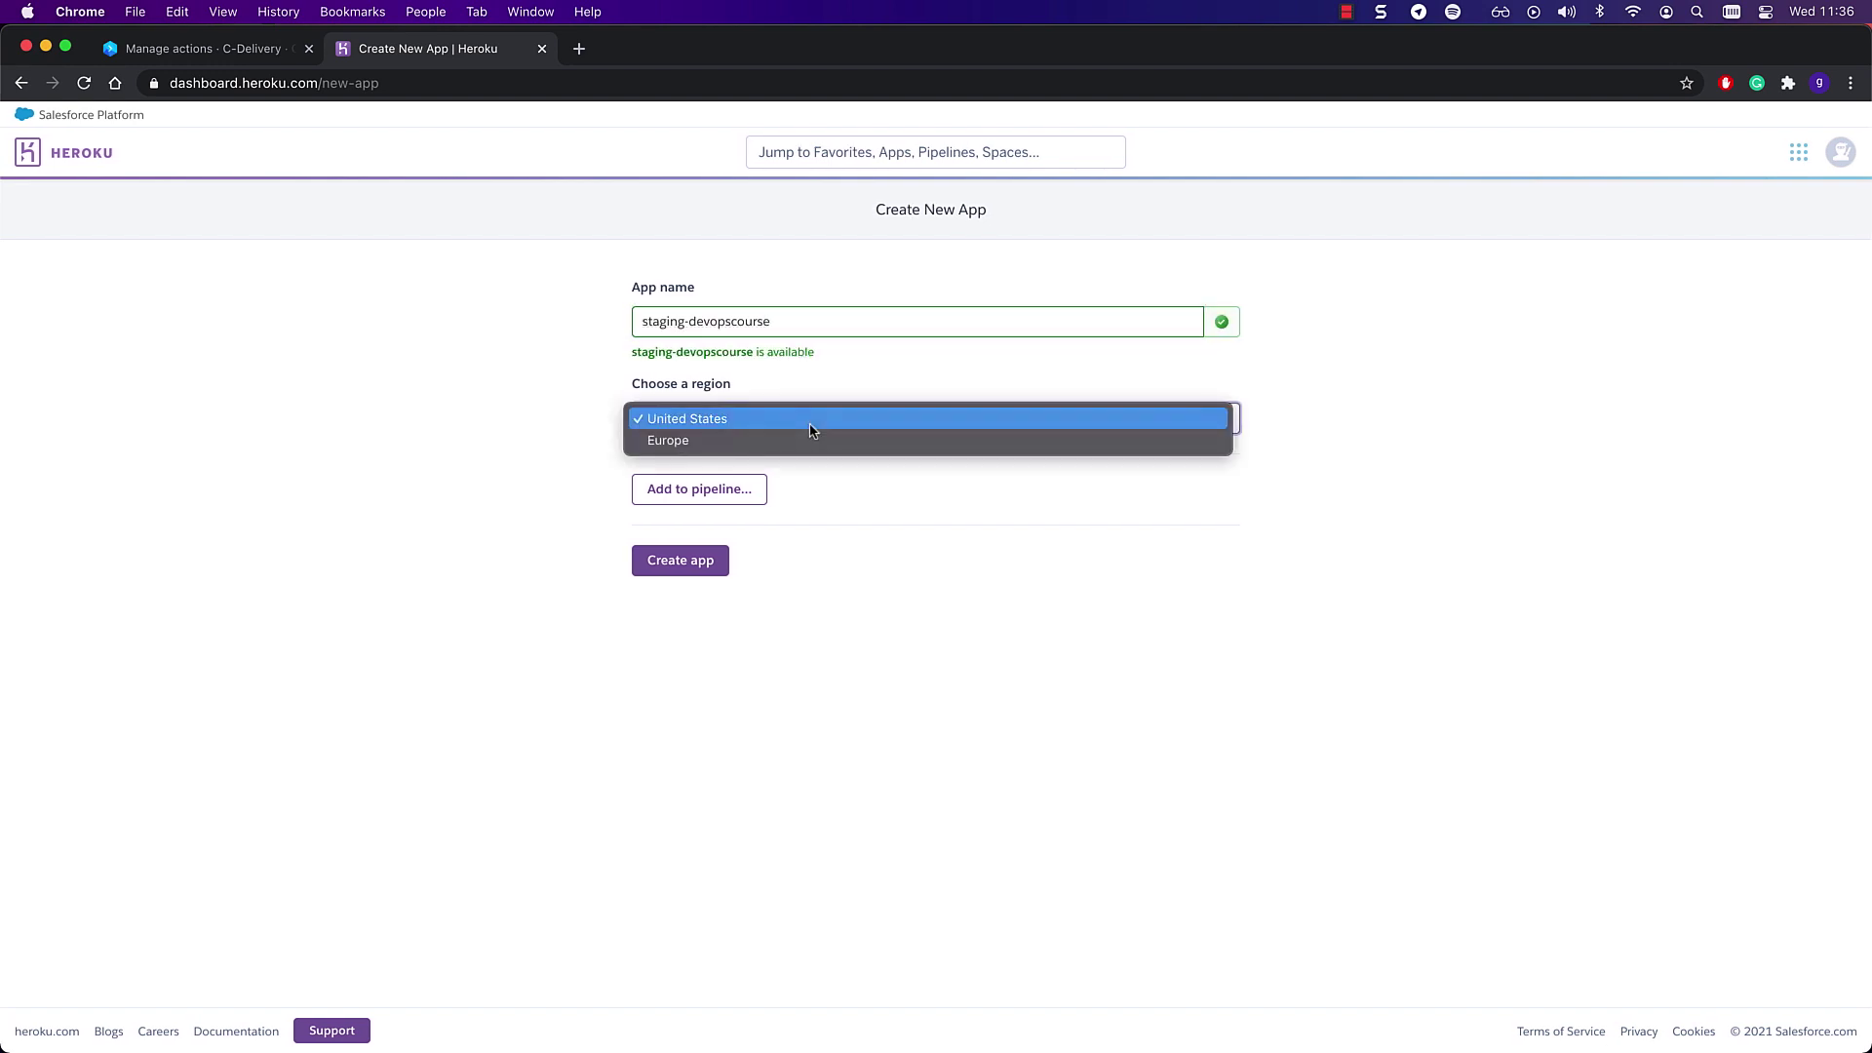
pyautogui.click(807, 441)
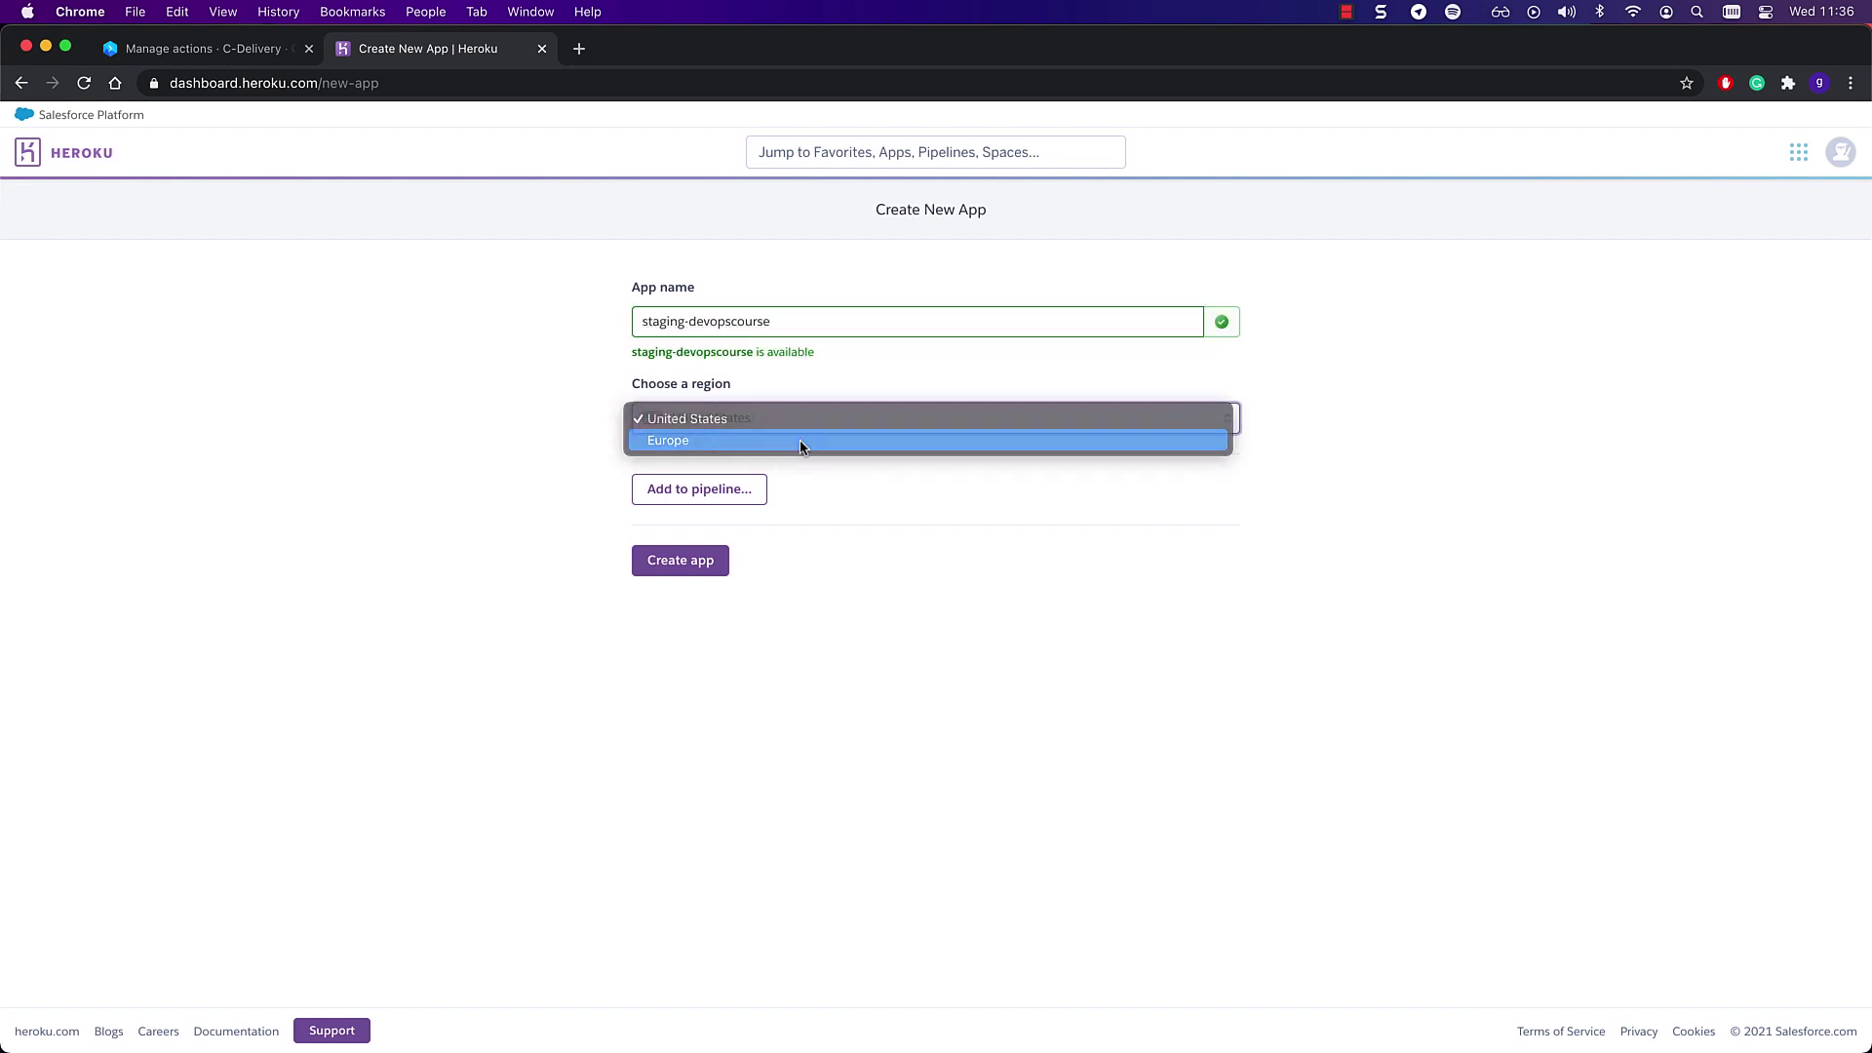
pyautogui.click(716, 561)
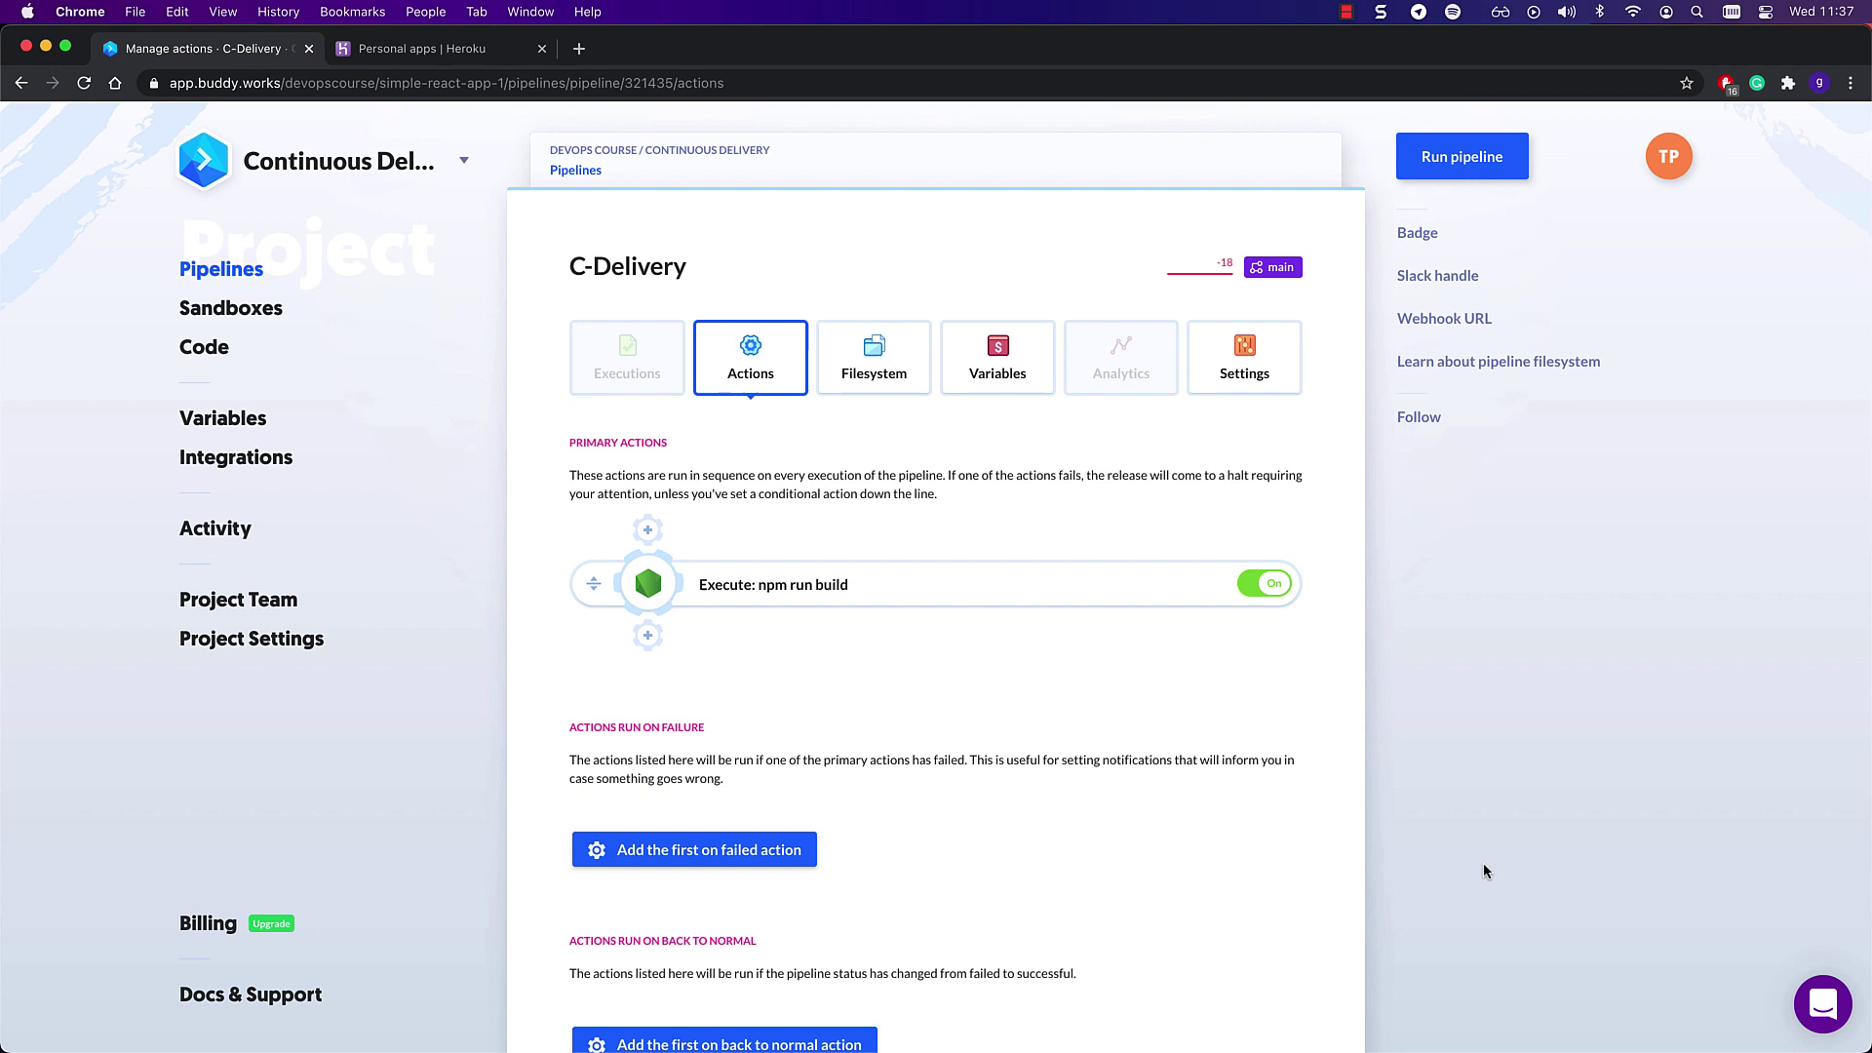
# In Buddy, start a Heroku deployment action after the npm run build action and authorize the Heroku integration with OAuth.
pyautogui.click(648, 636)
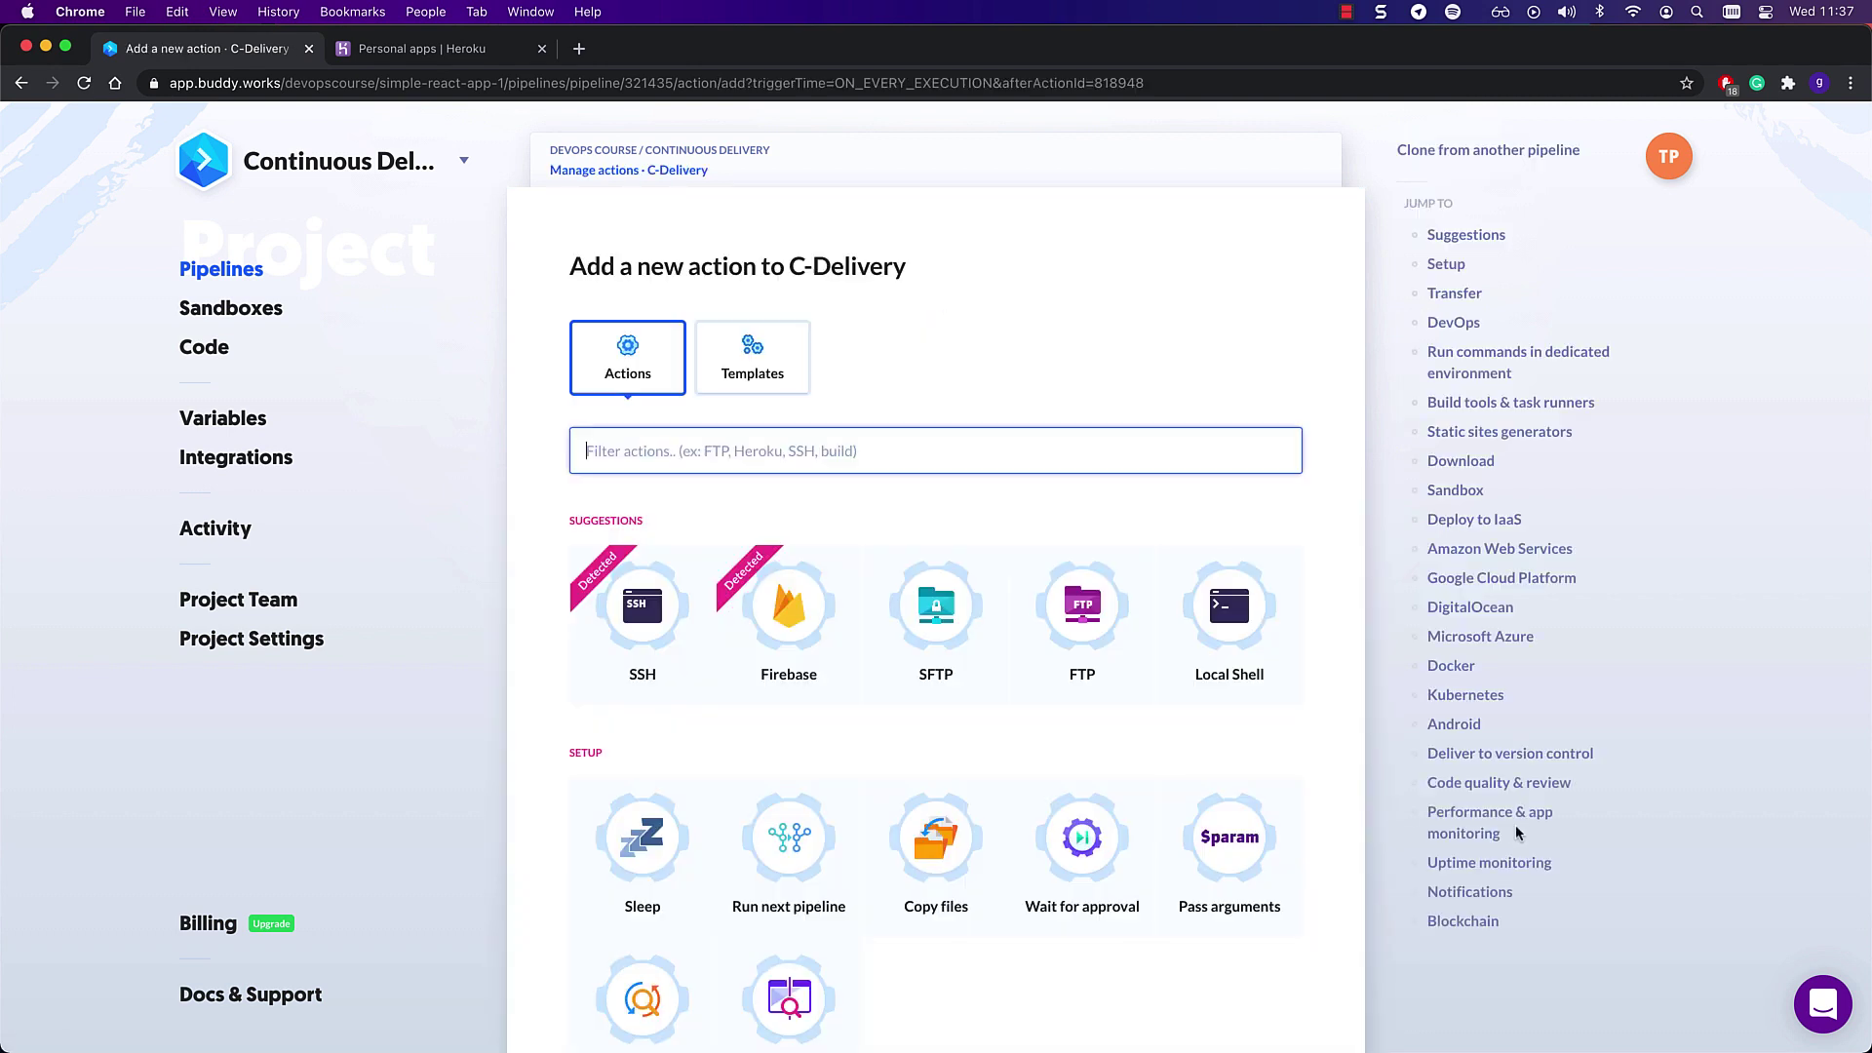
pyautogui.write('heroku')
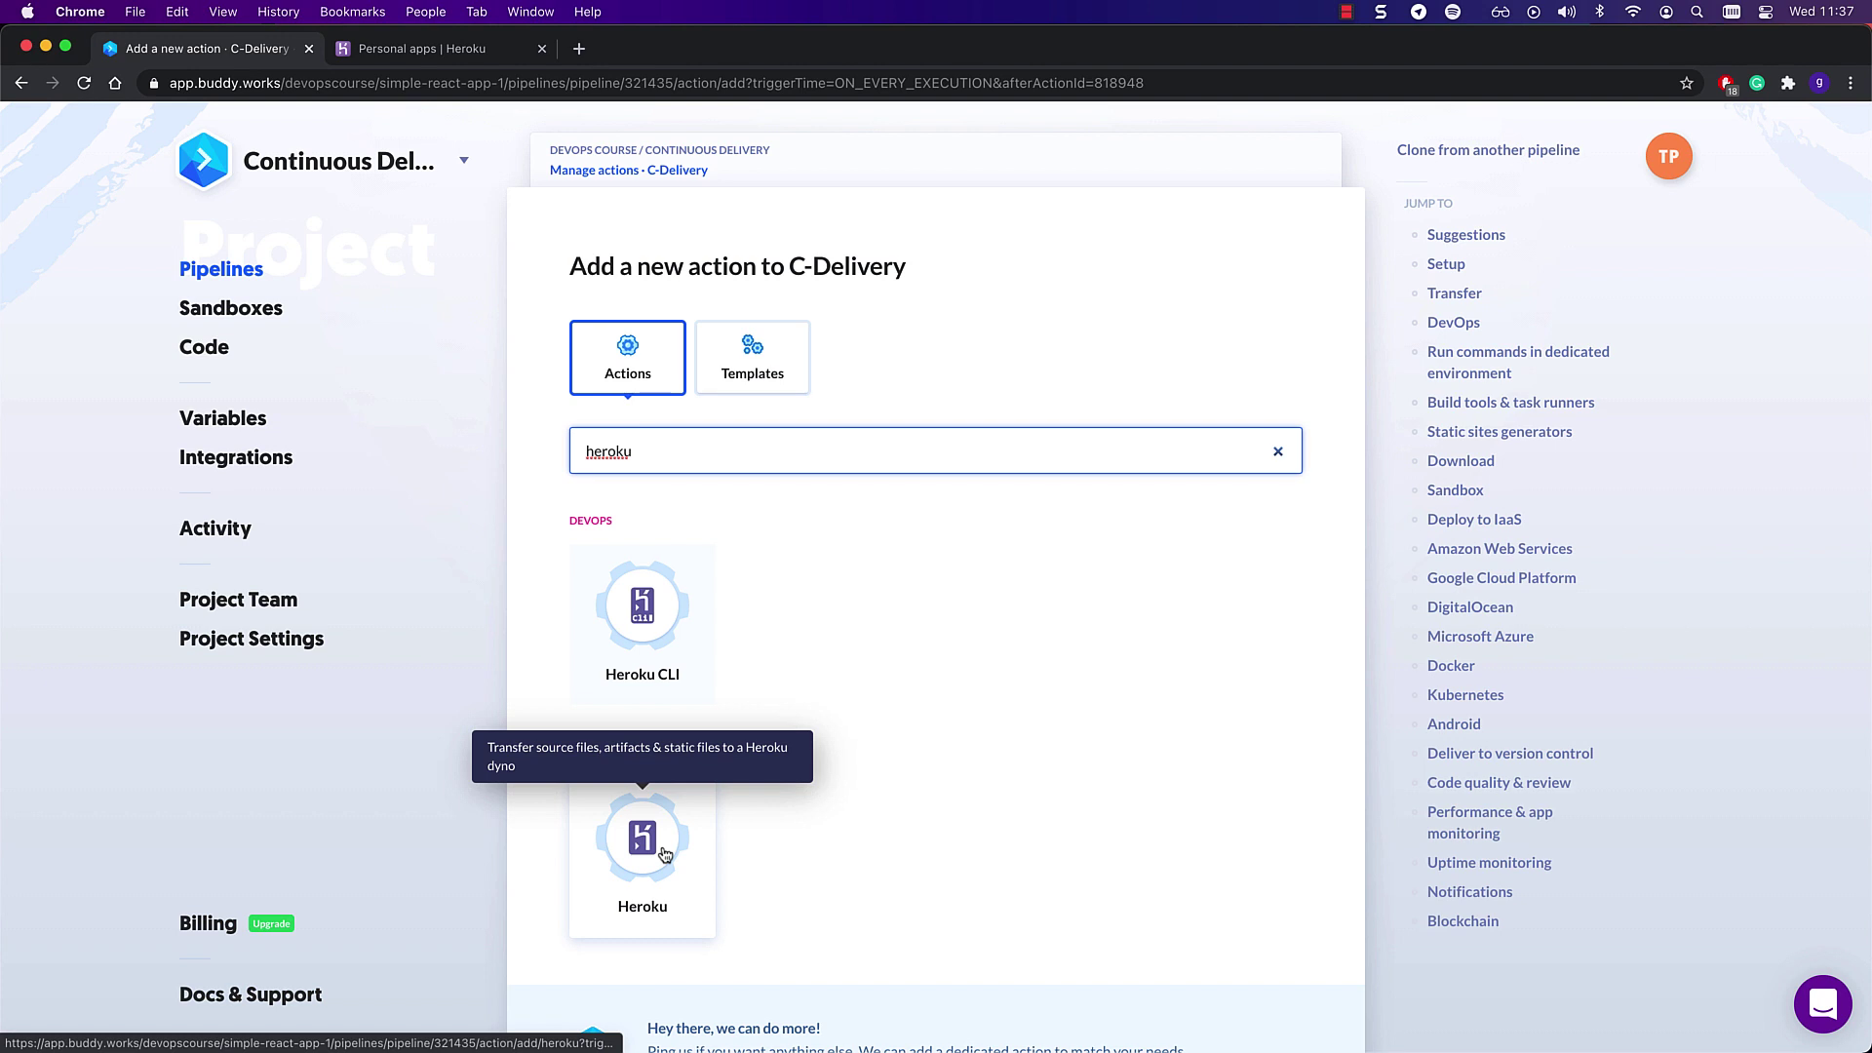
pyautogui.click(663, 854)
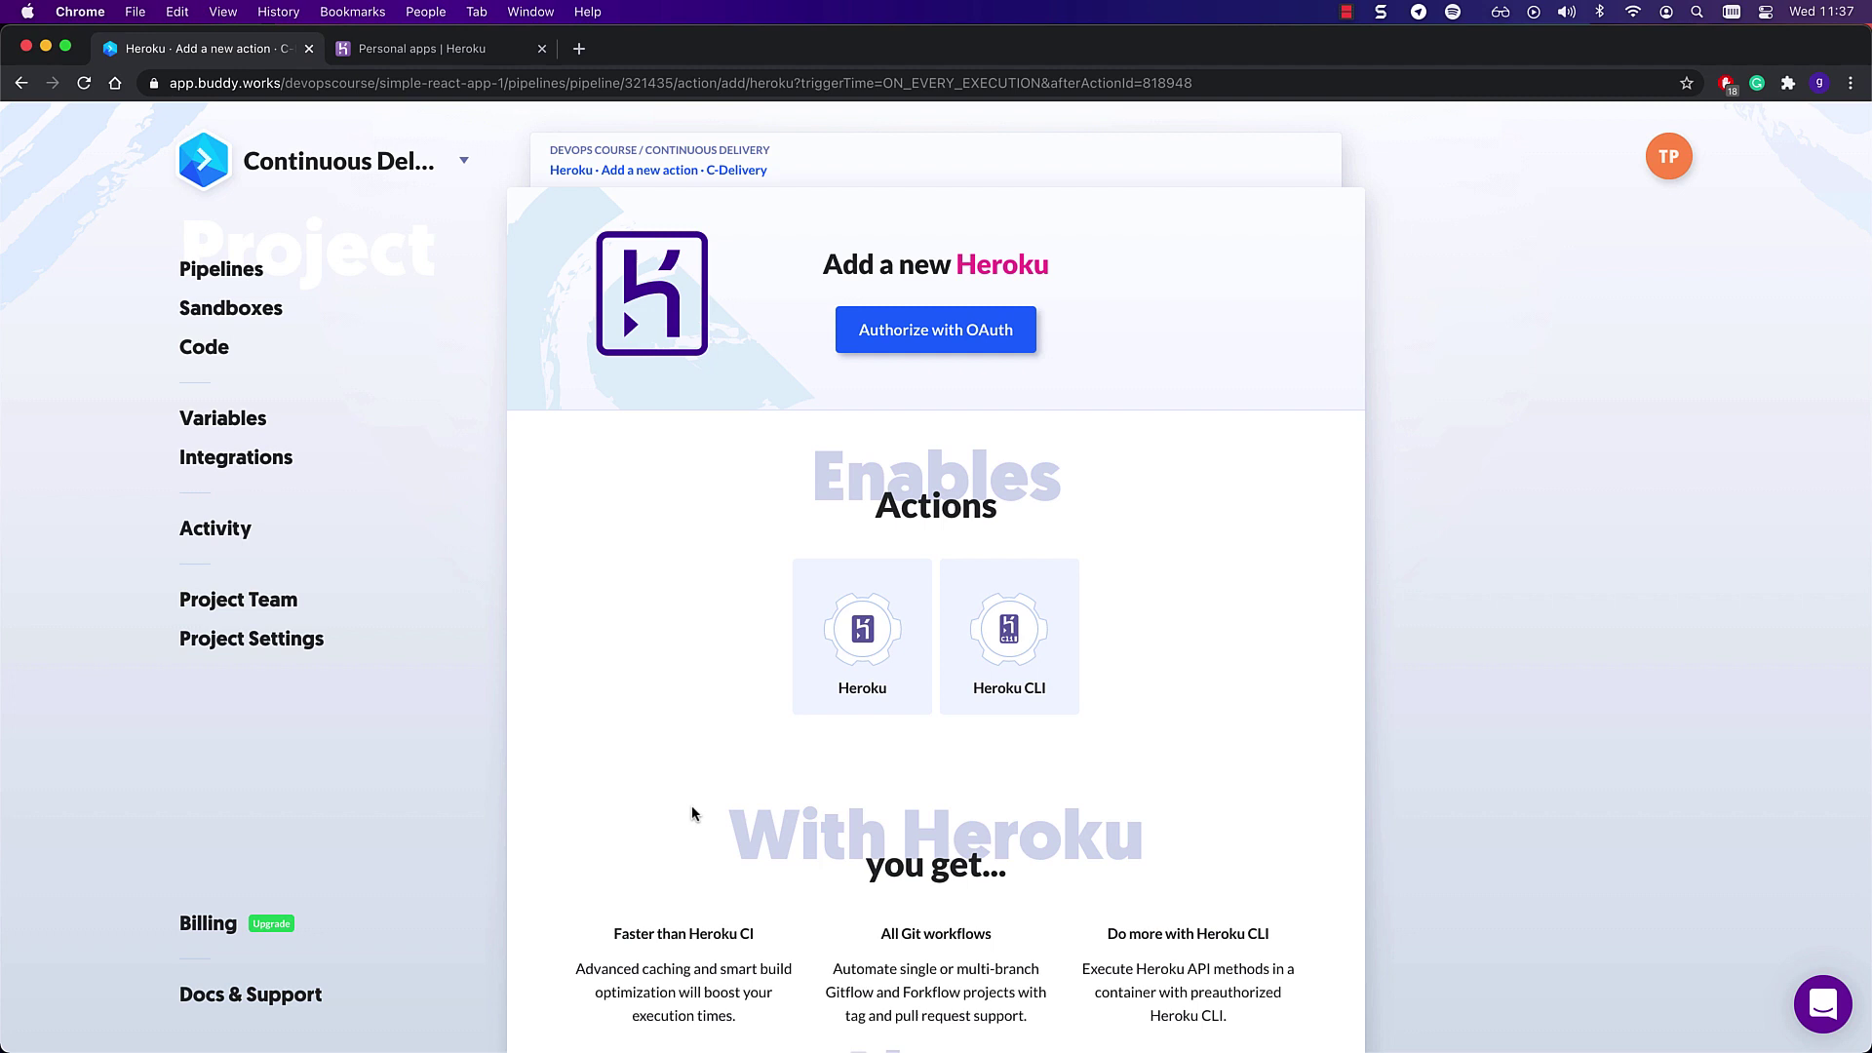
pyautogui.click(955, 345)
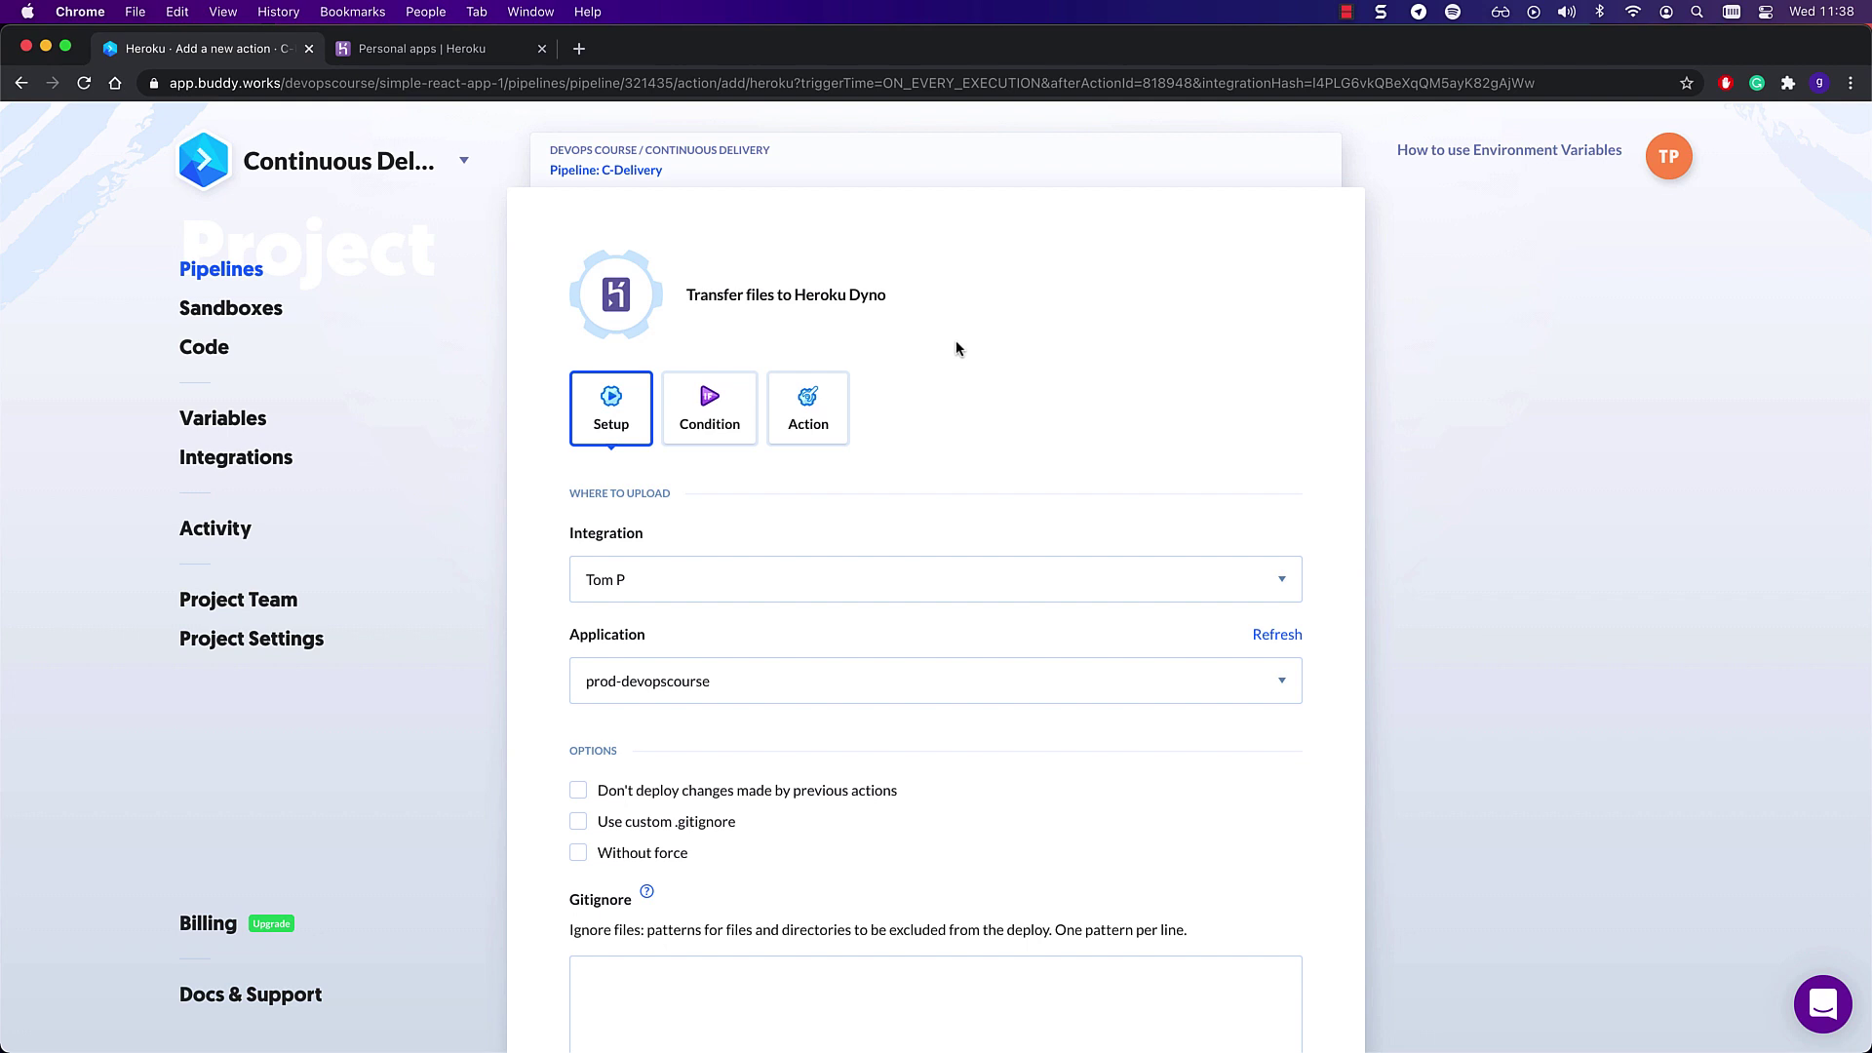
# Set the Heroku action's application to staging-devopscourse and add the action to the pipeline.
pyautogui.click(1187, 680)
pyautogui.click(794, 777)
pyautogui.scroll(-5, 960, 722)
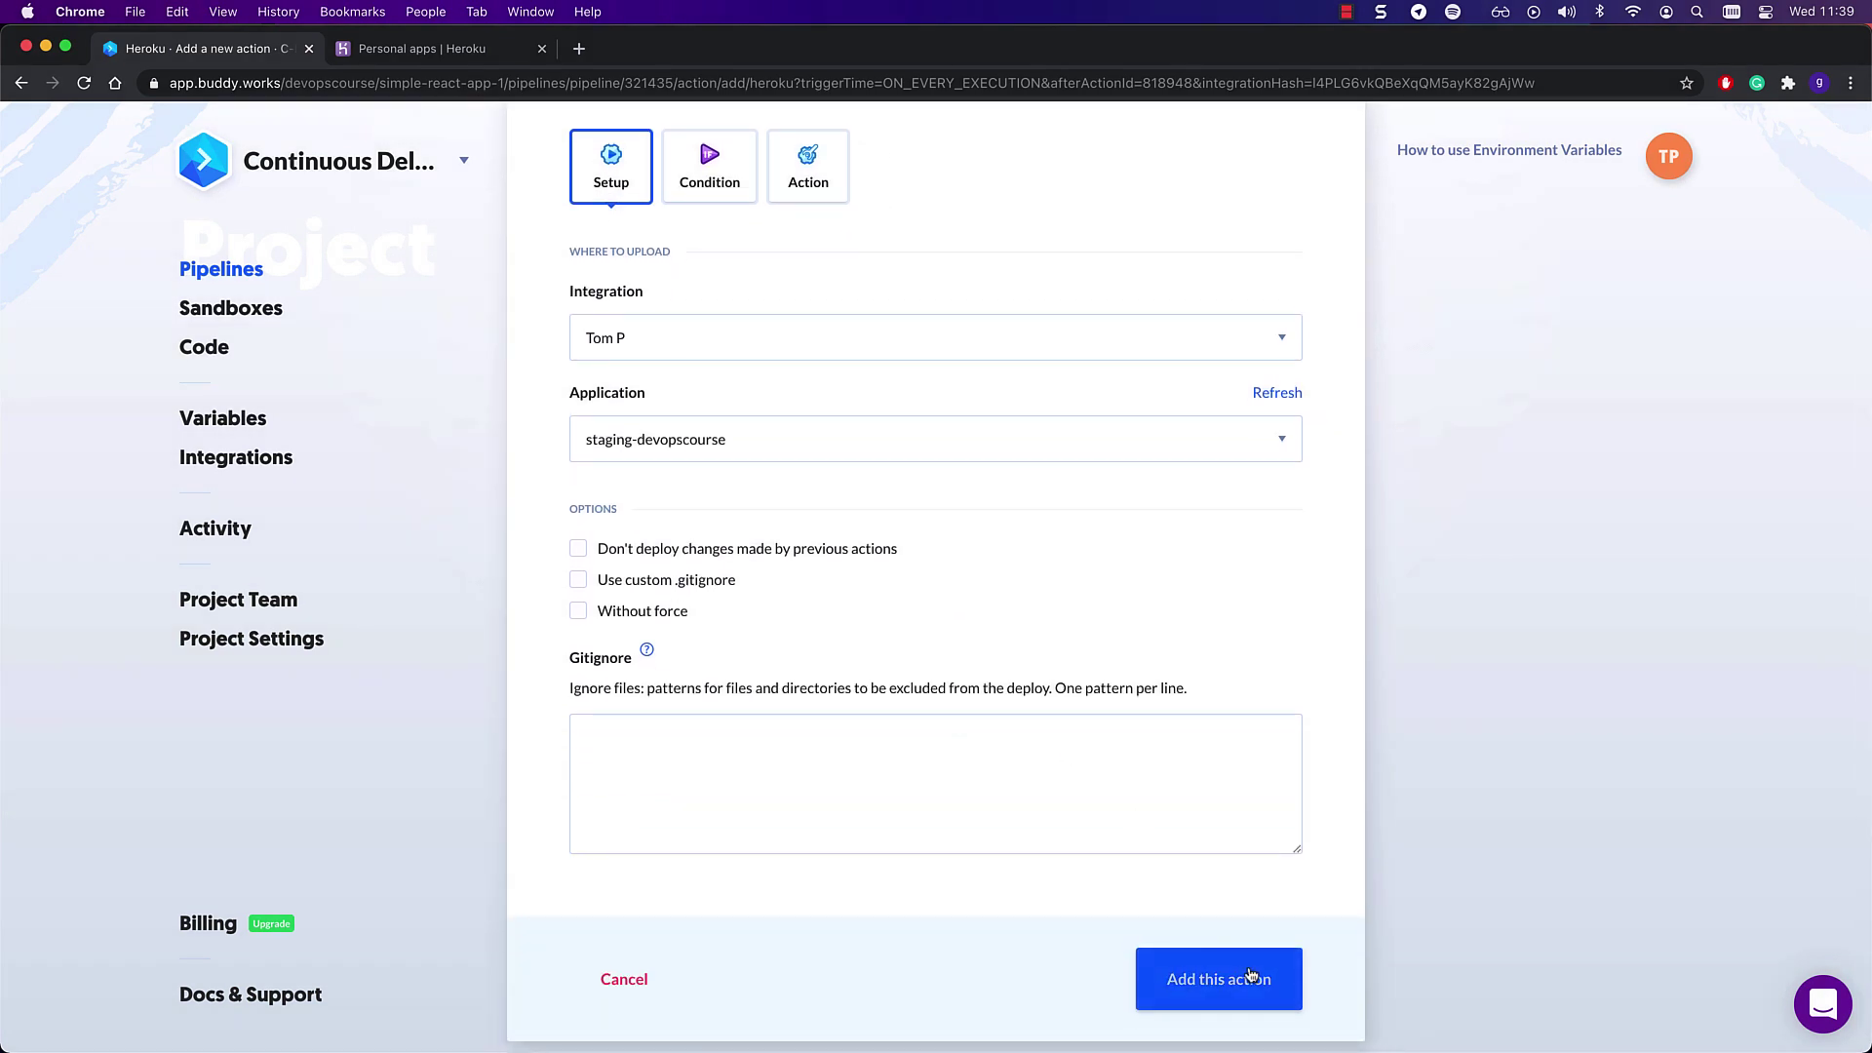
pyautogui.click(1251, 974)
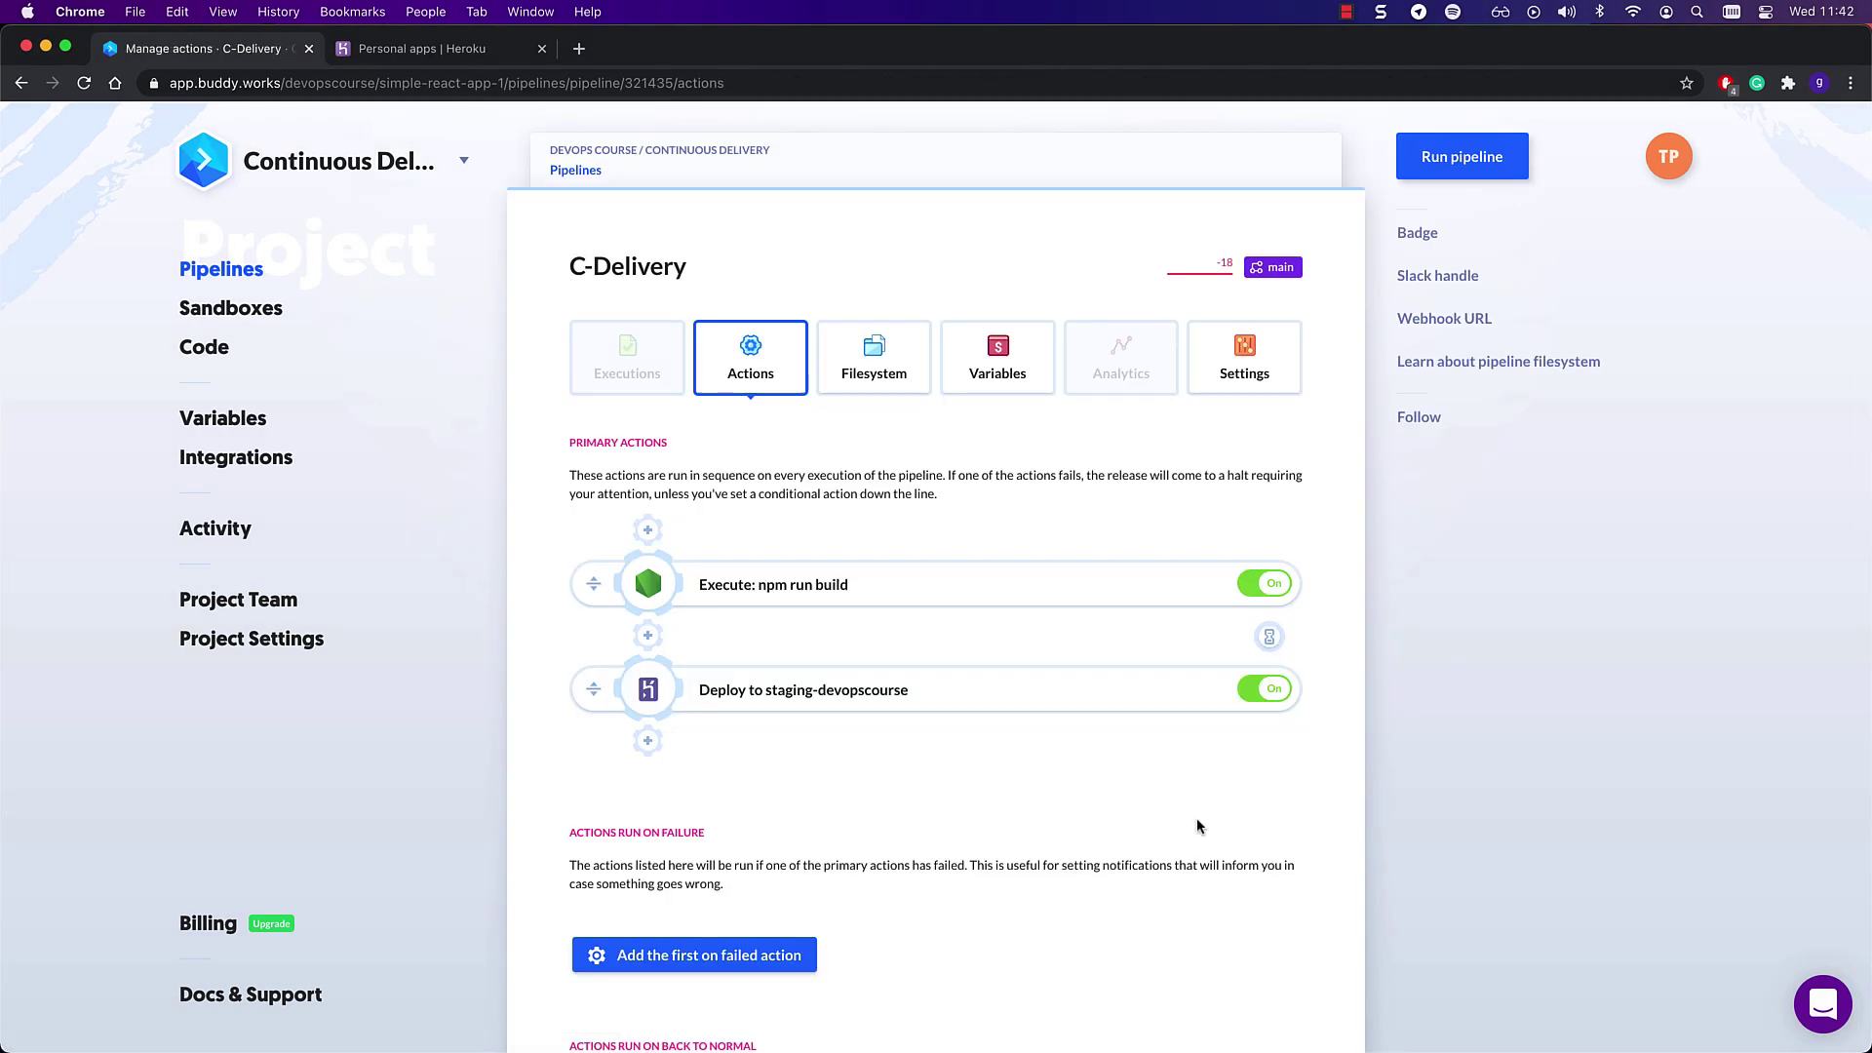
# Add a Node.js action for integration tests after the deployment to staging-devopscourse.
pyautogui.click(647, 742)
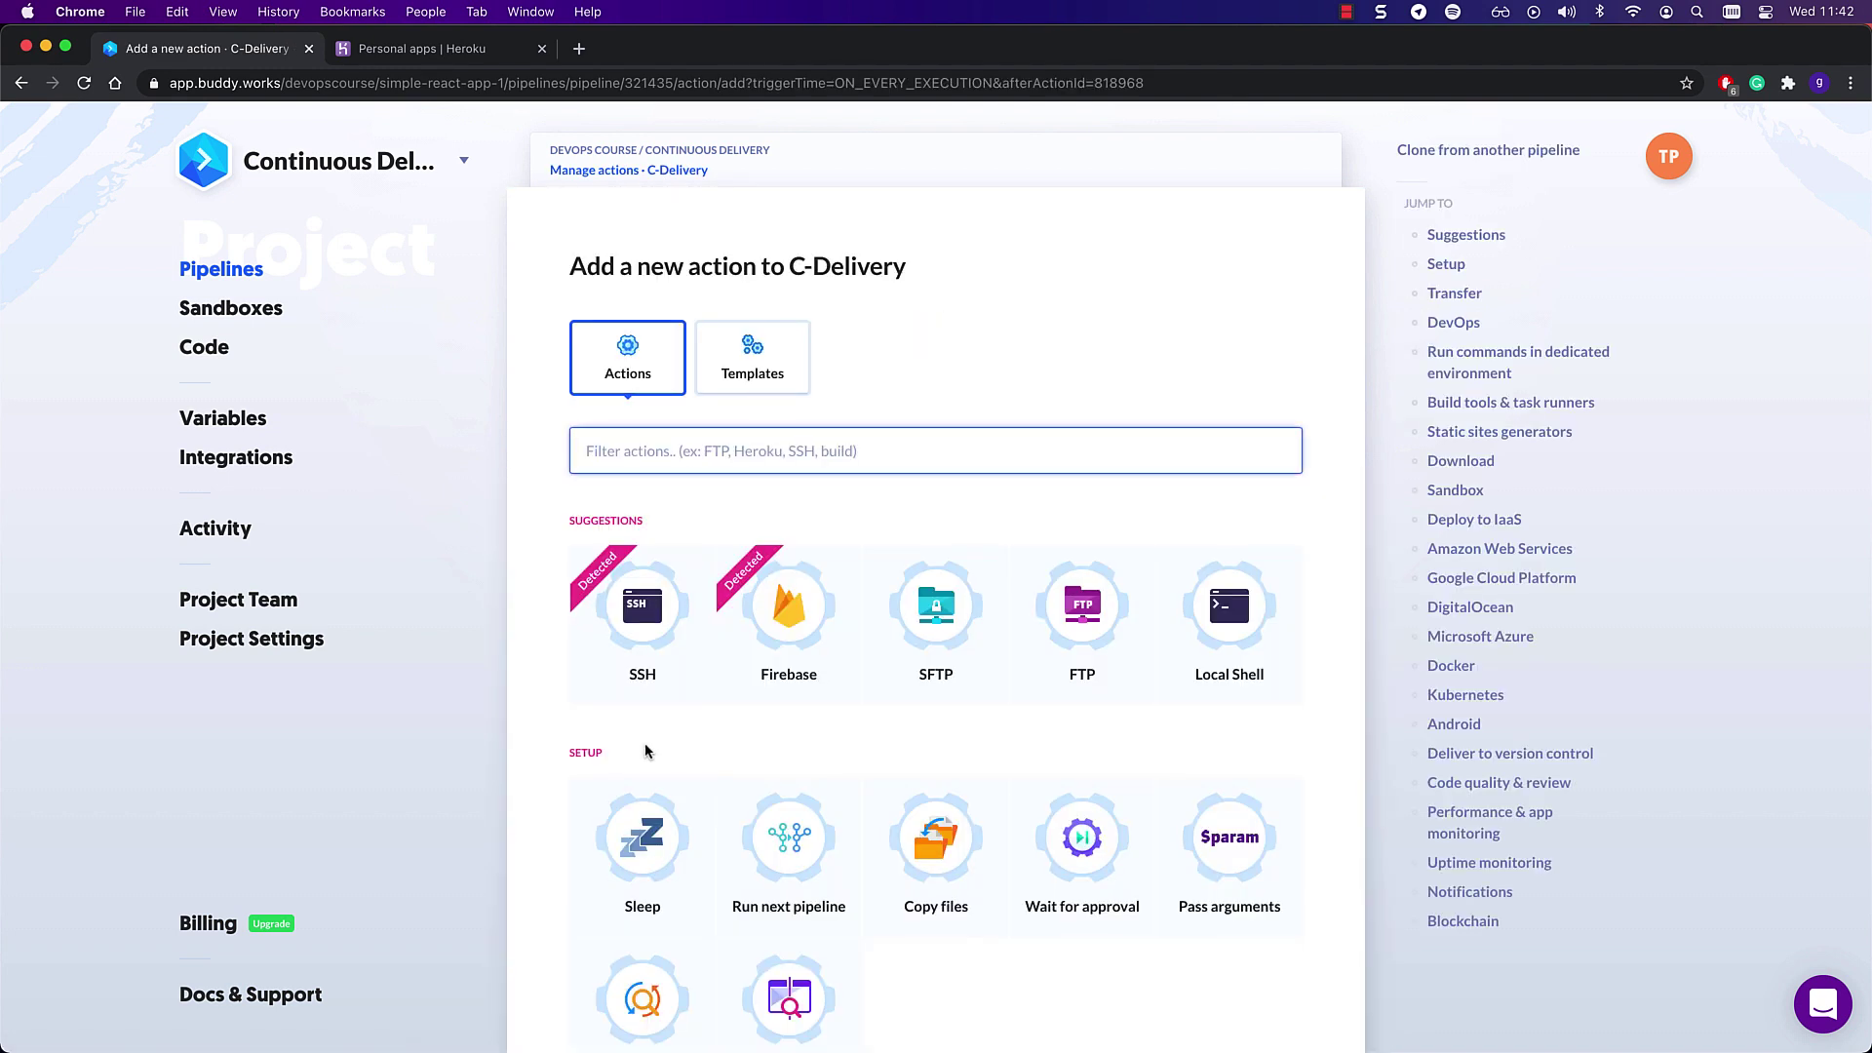
pyautogui.write('node')
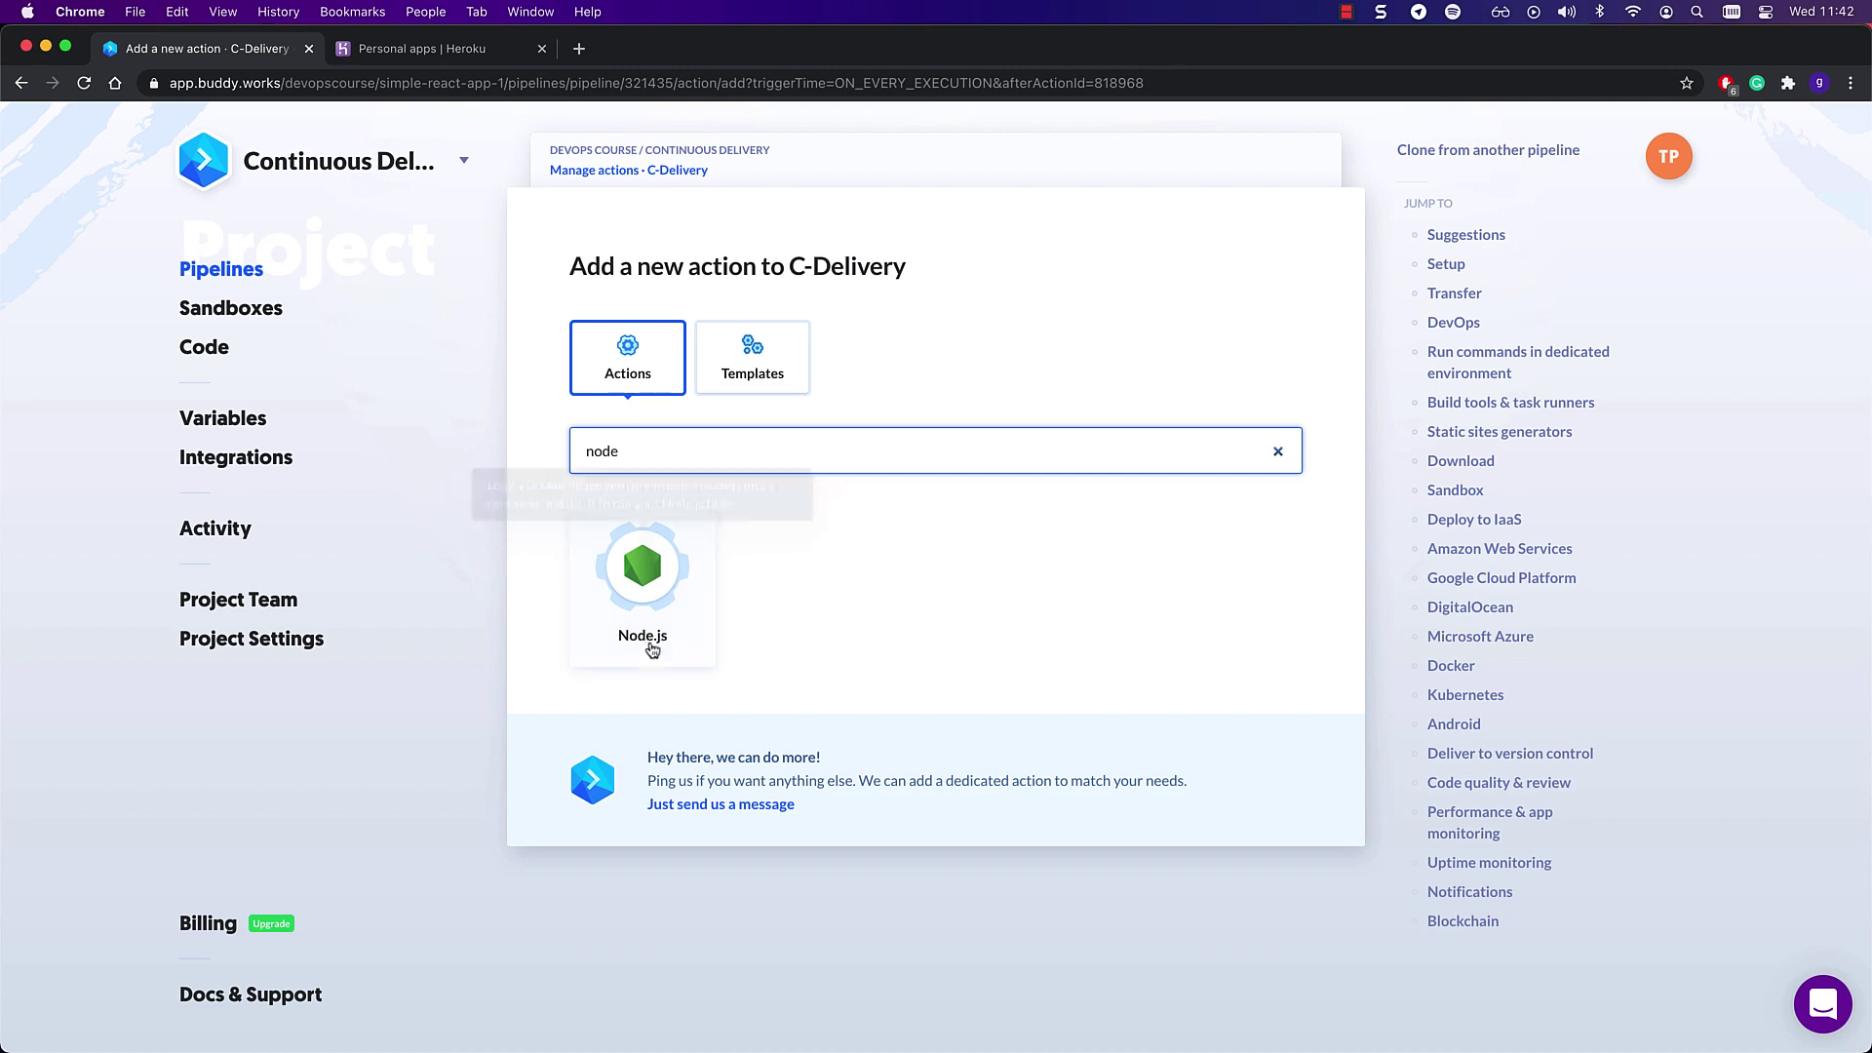
pyautogui.click(650, 636)
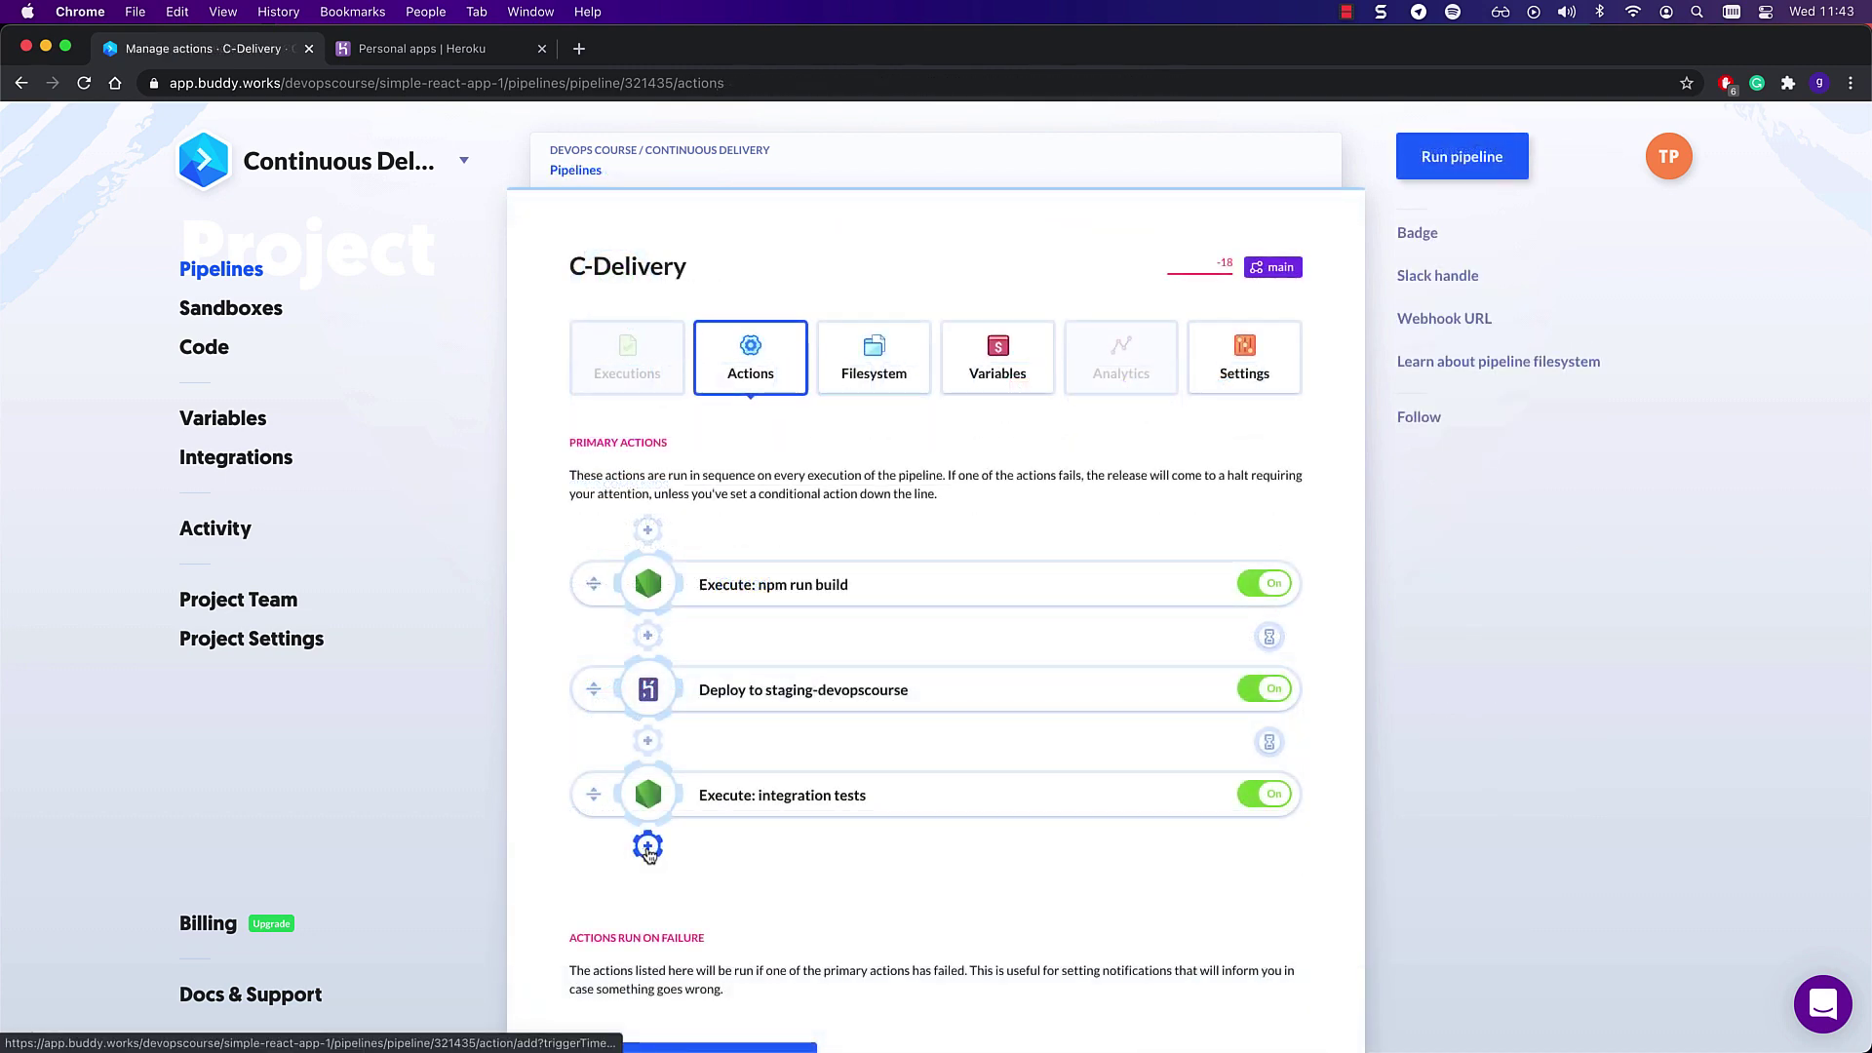
# Add an Email action after the integration tests with body "The app is ready for prod deployment. Approve to proceed." and the recipient's email address.
pyautogui.click(647, 847)
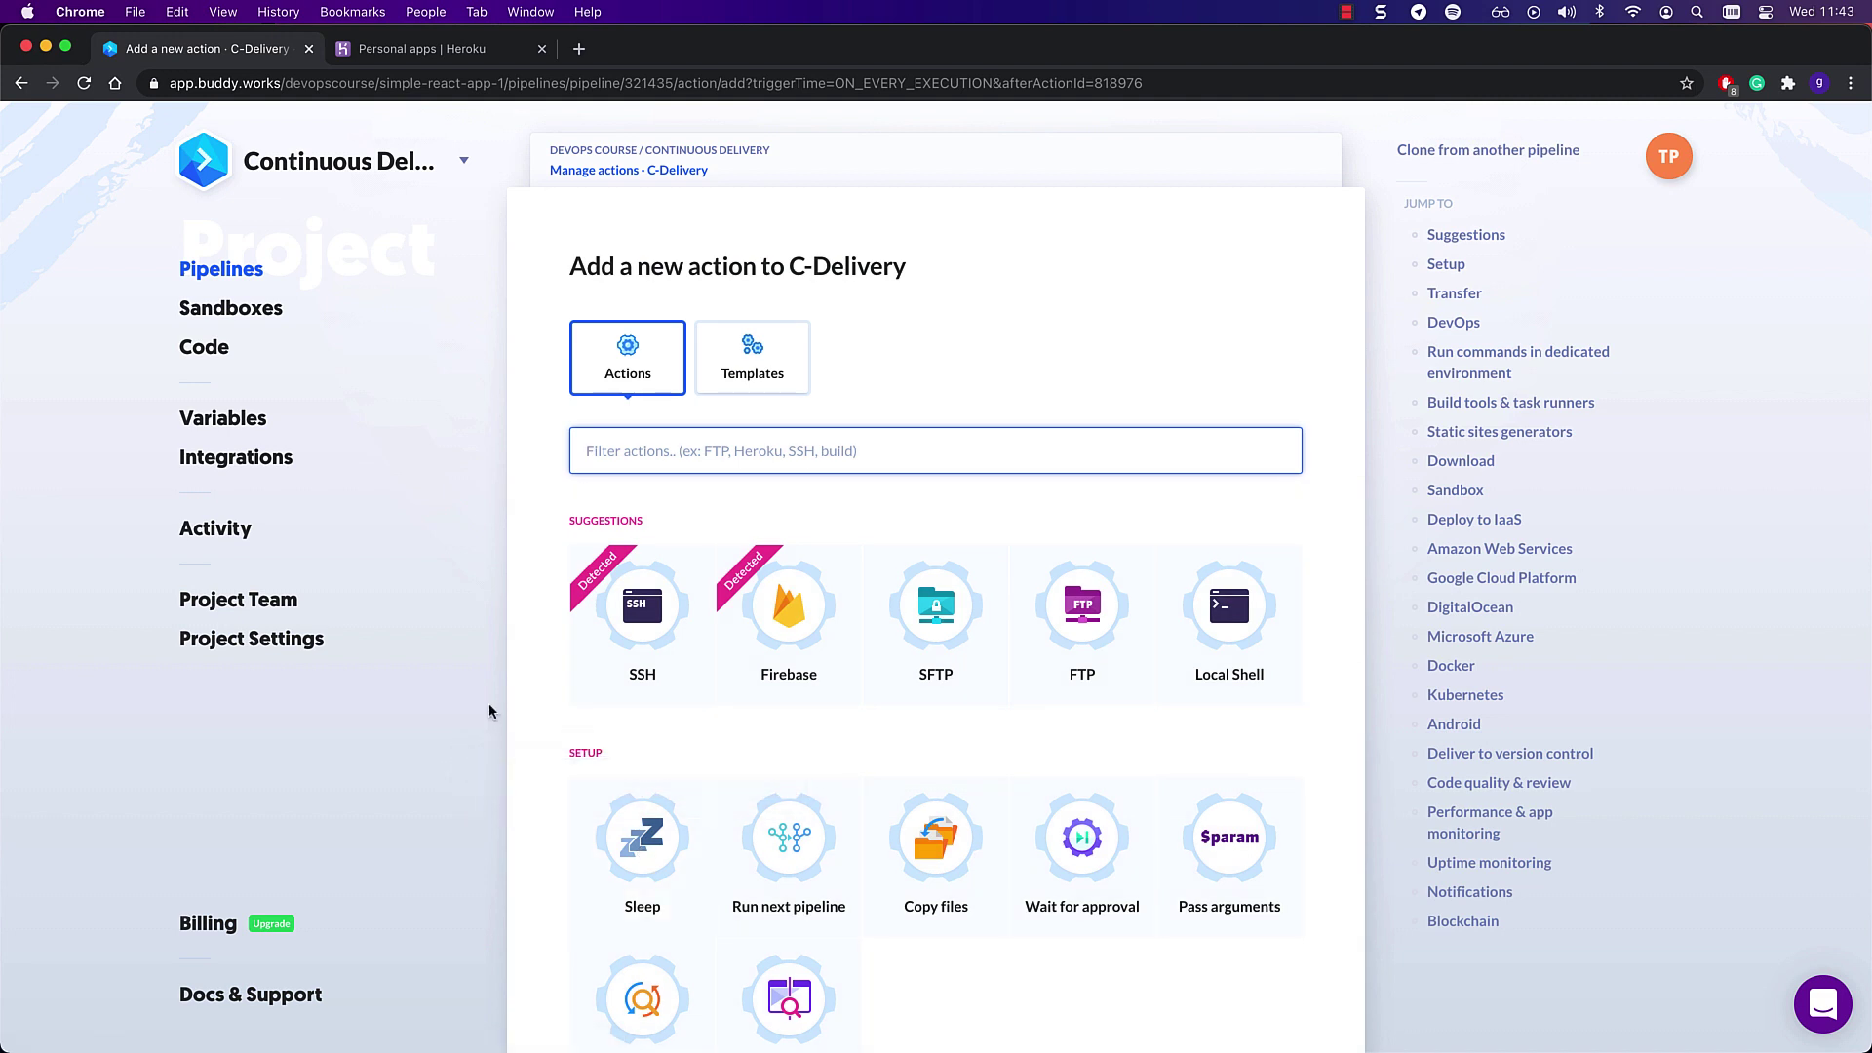
pyautogui.write('email')
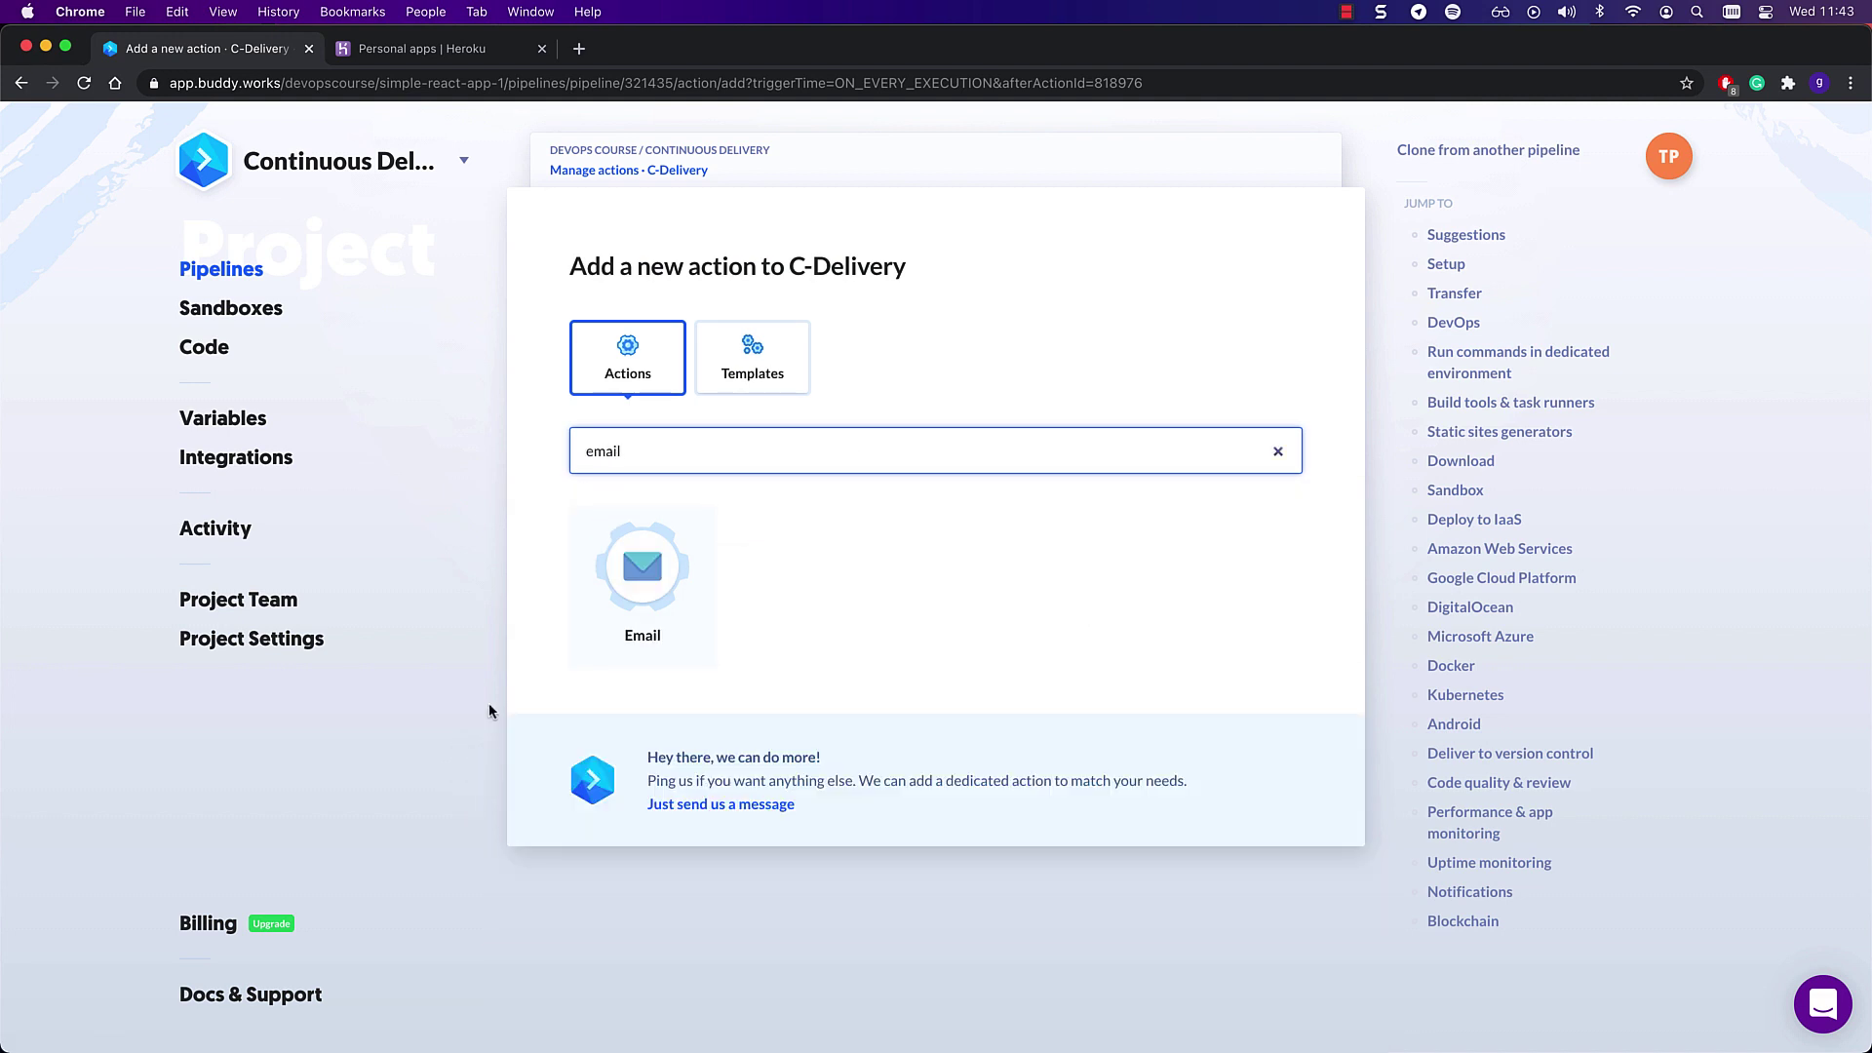
pyautogui.click(630, 608)
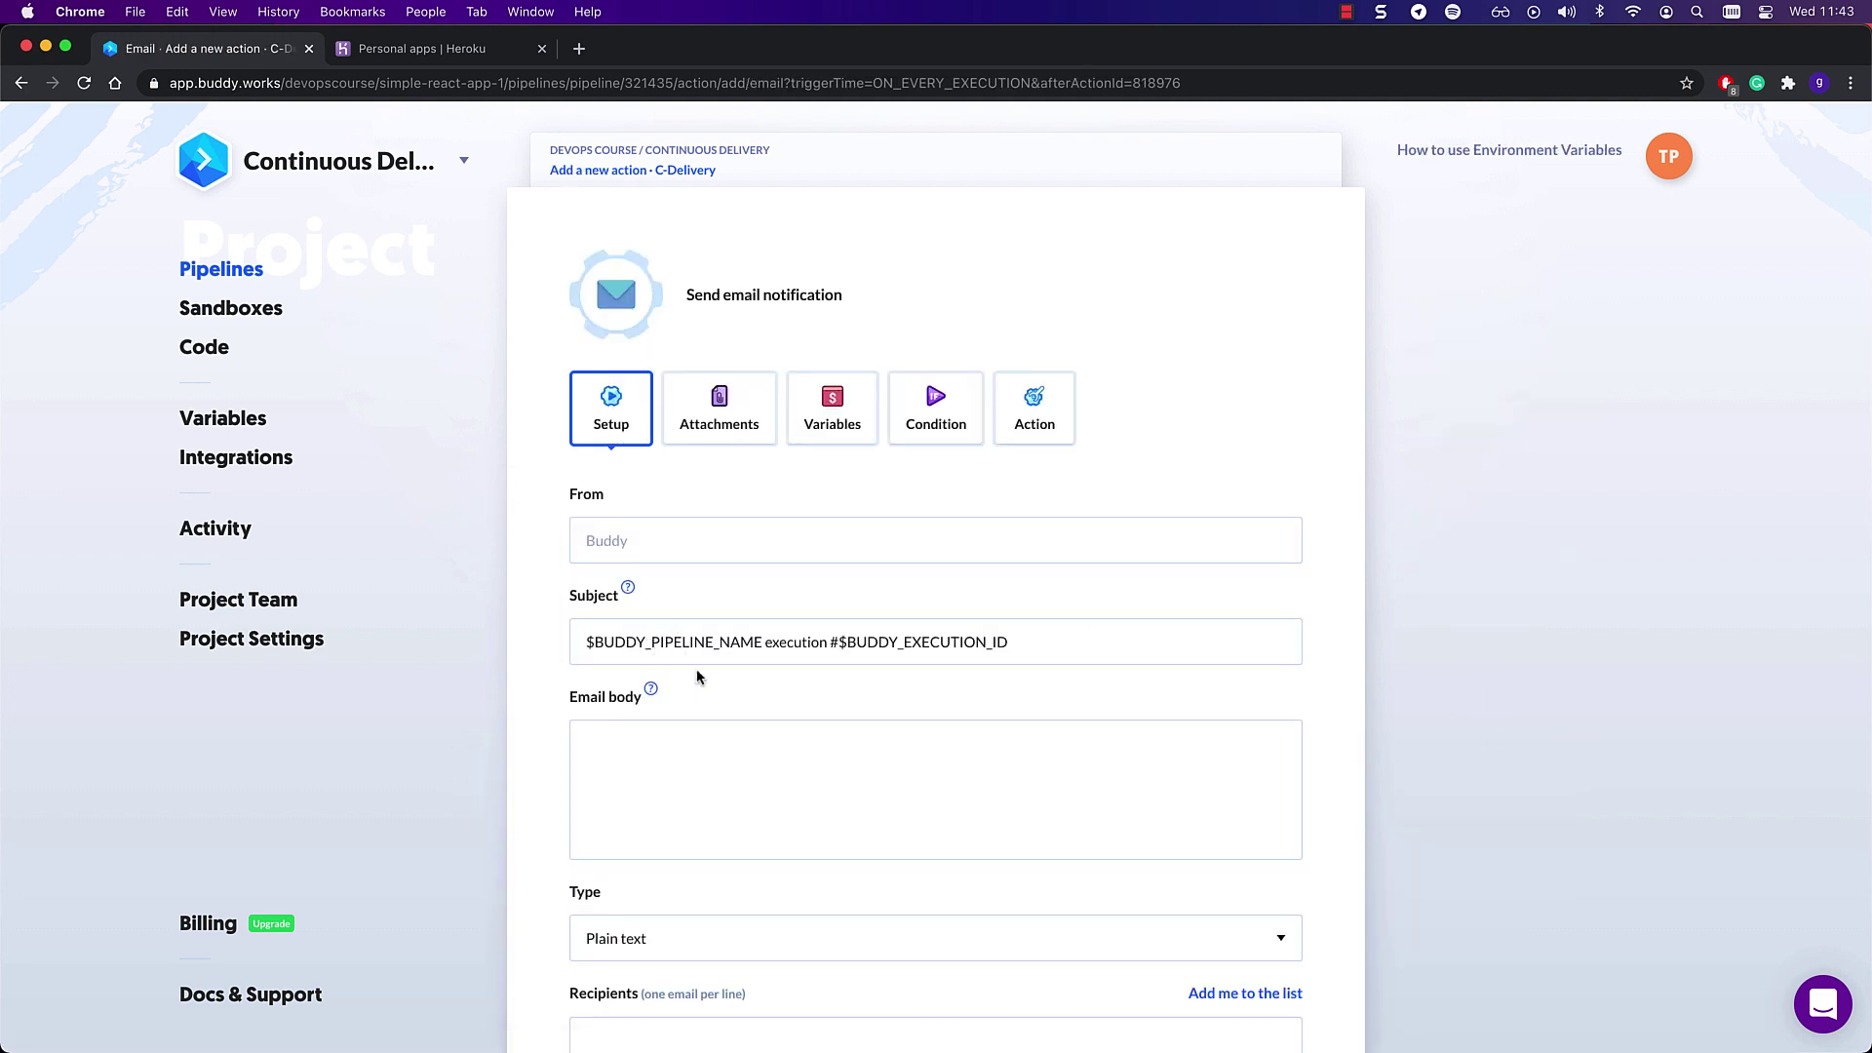
pyautogui.click(746, 756)
pyautogui.write('The app is ready for prod deployment. Approve to proceed.')
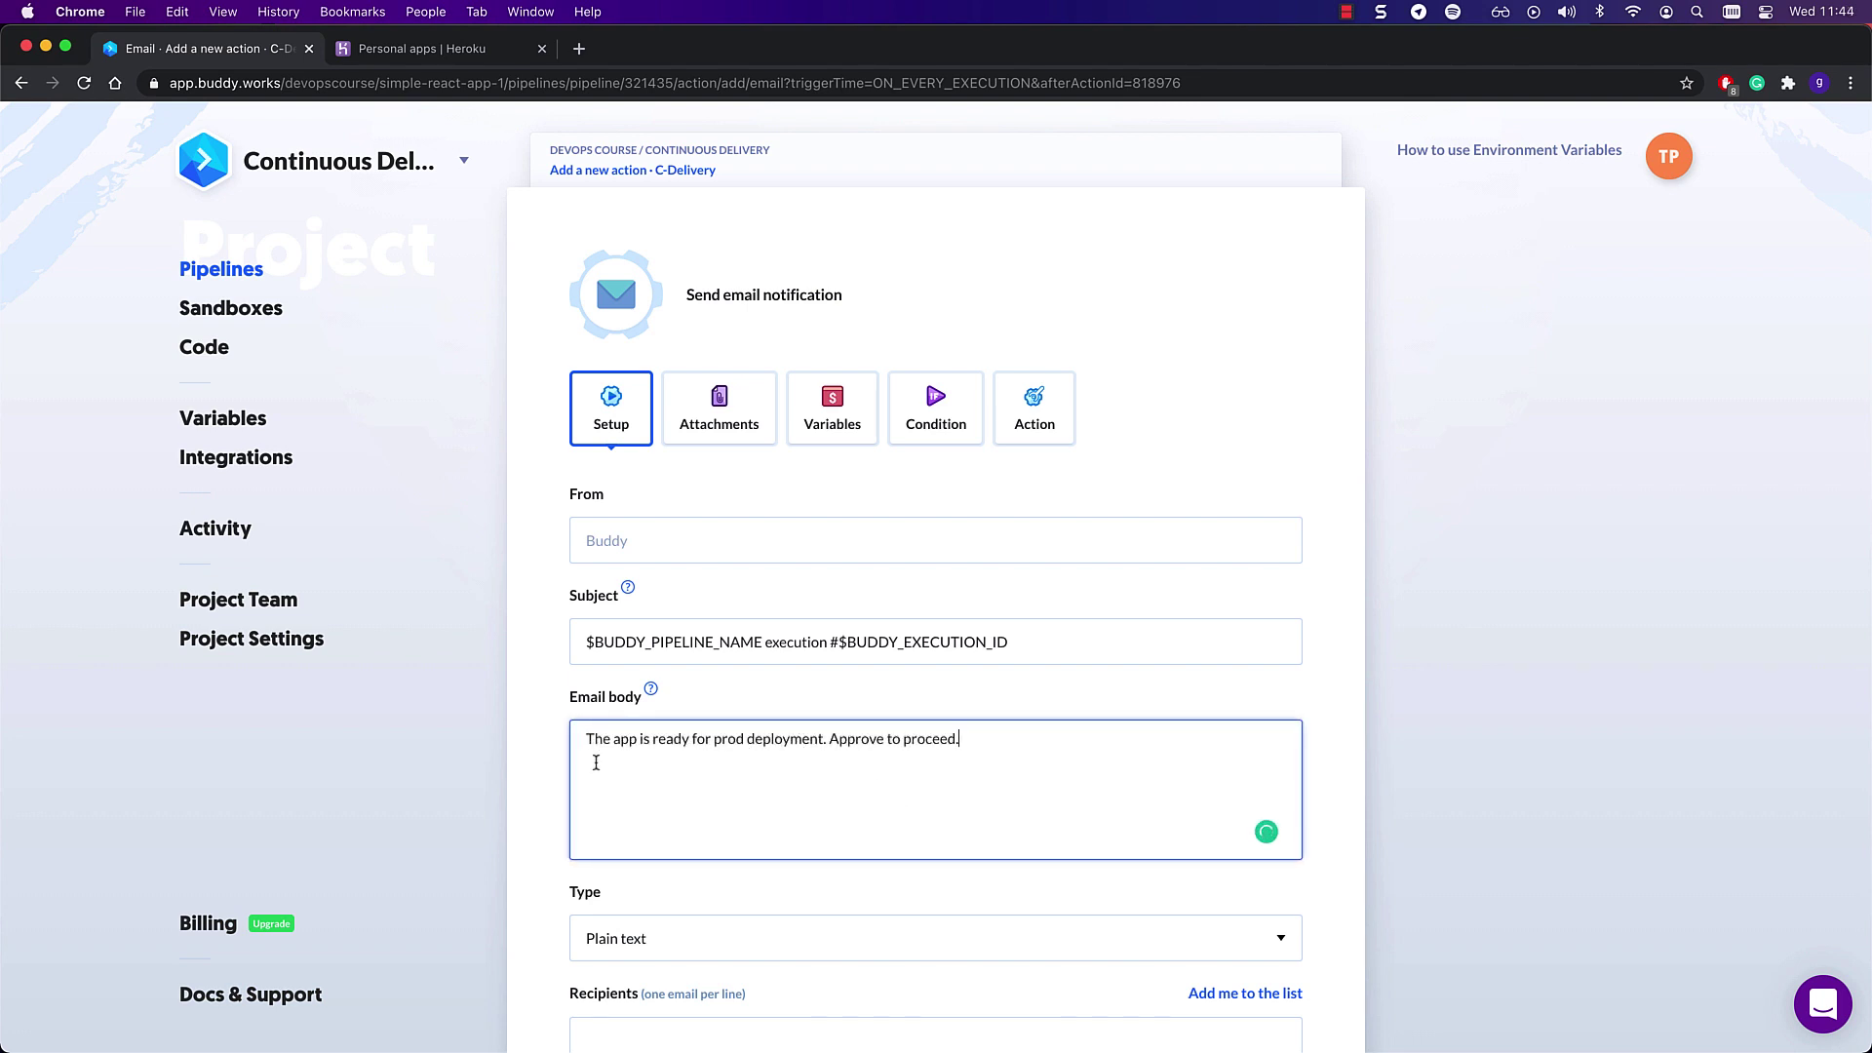
pyautogui.scroll(-3, 595, 762)
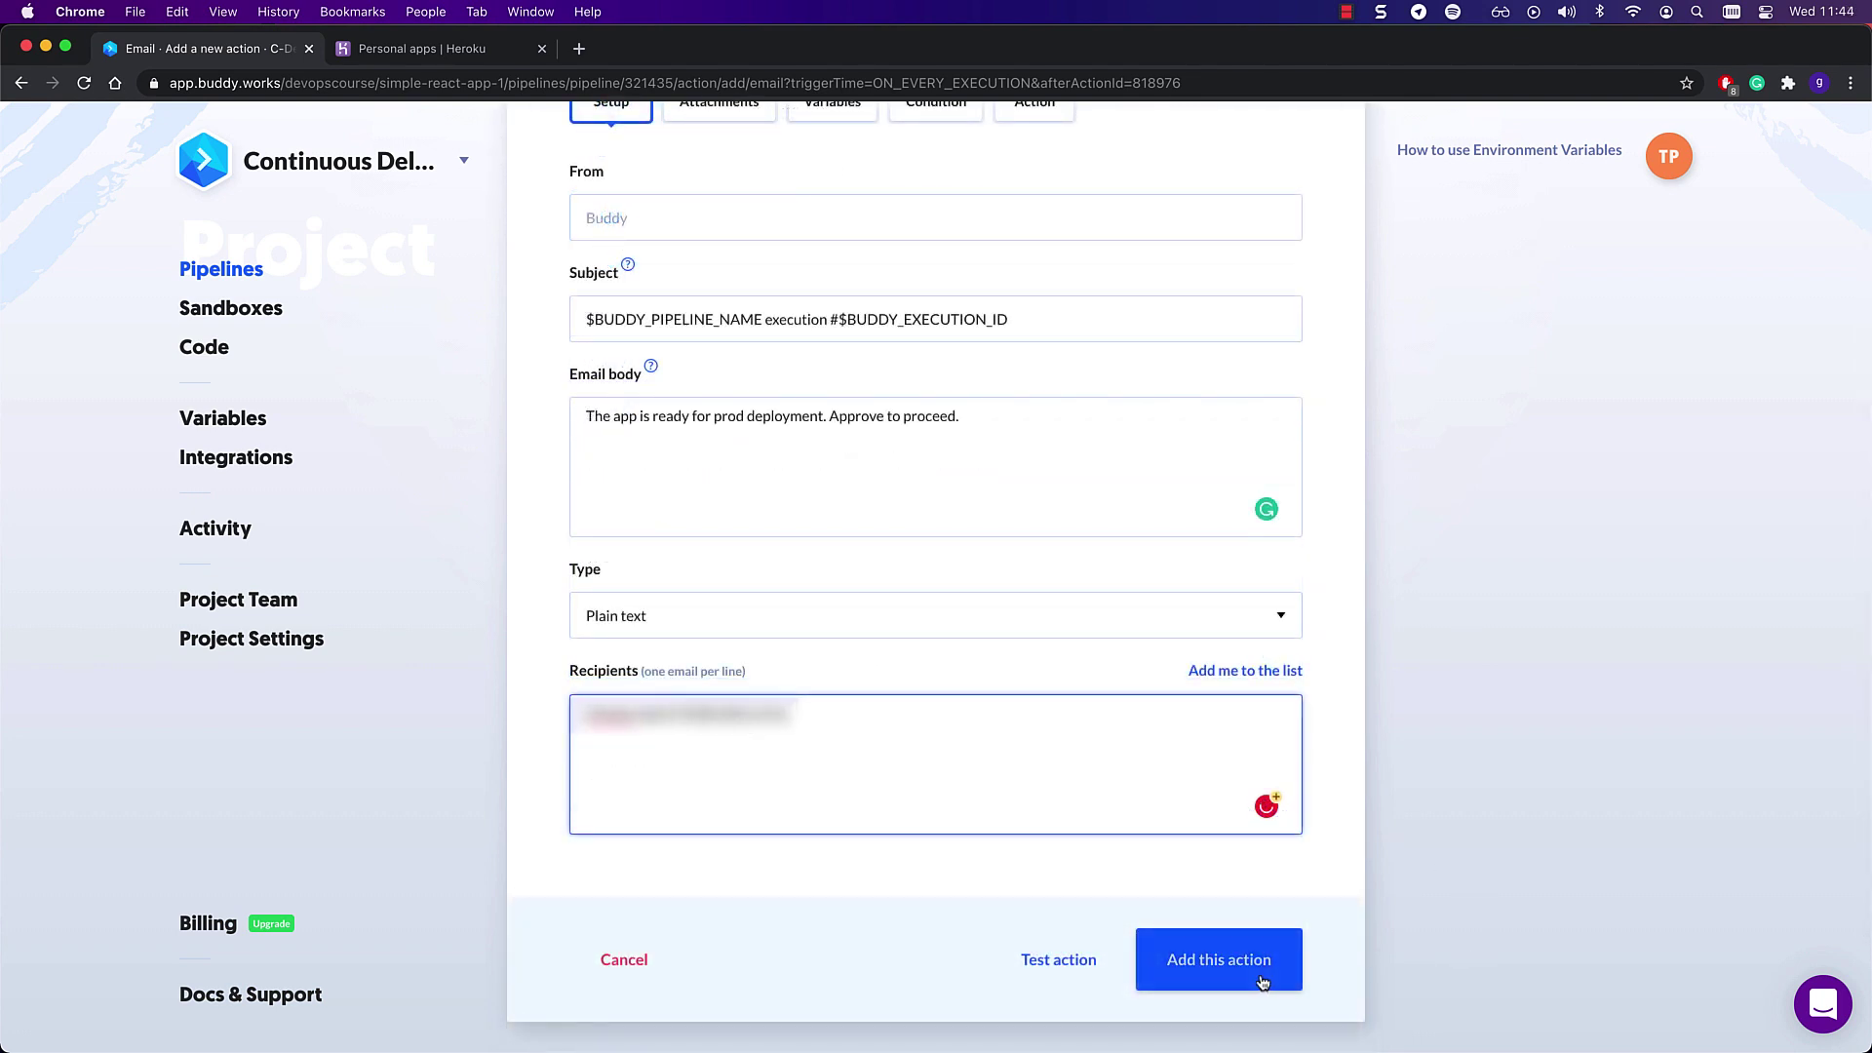
pyautogui.click(1261, 980)
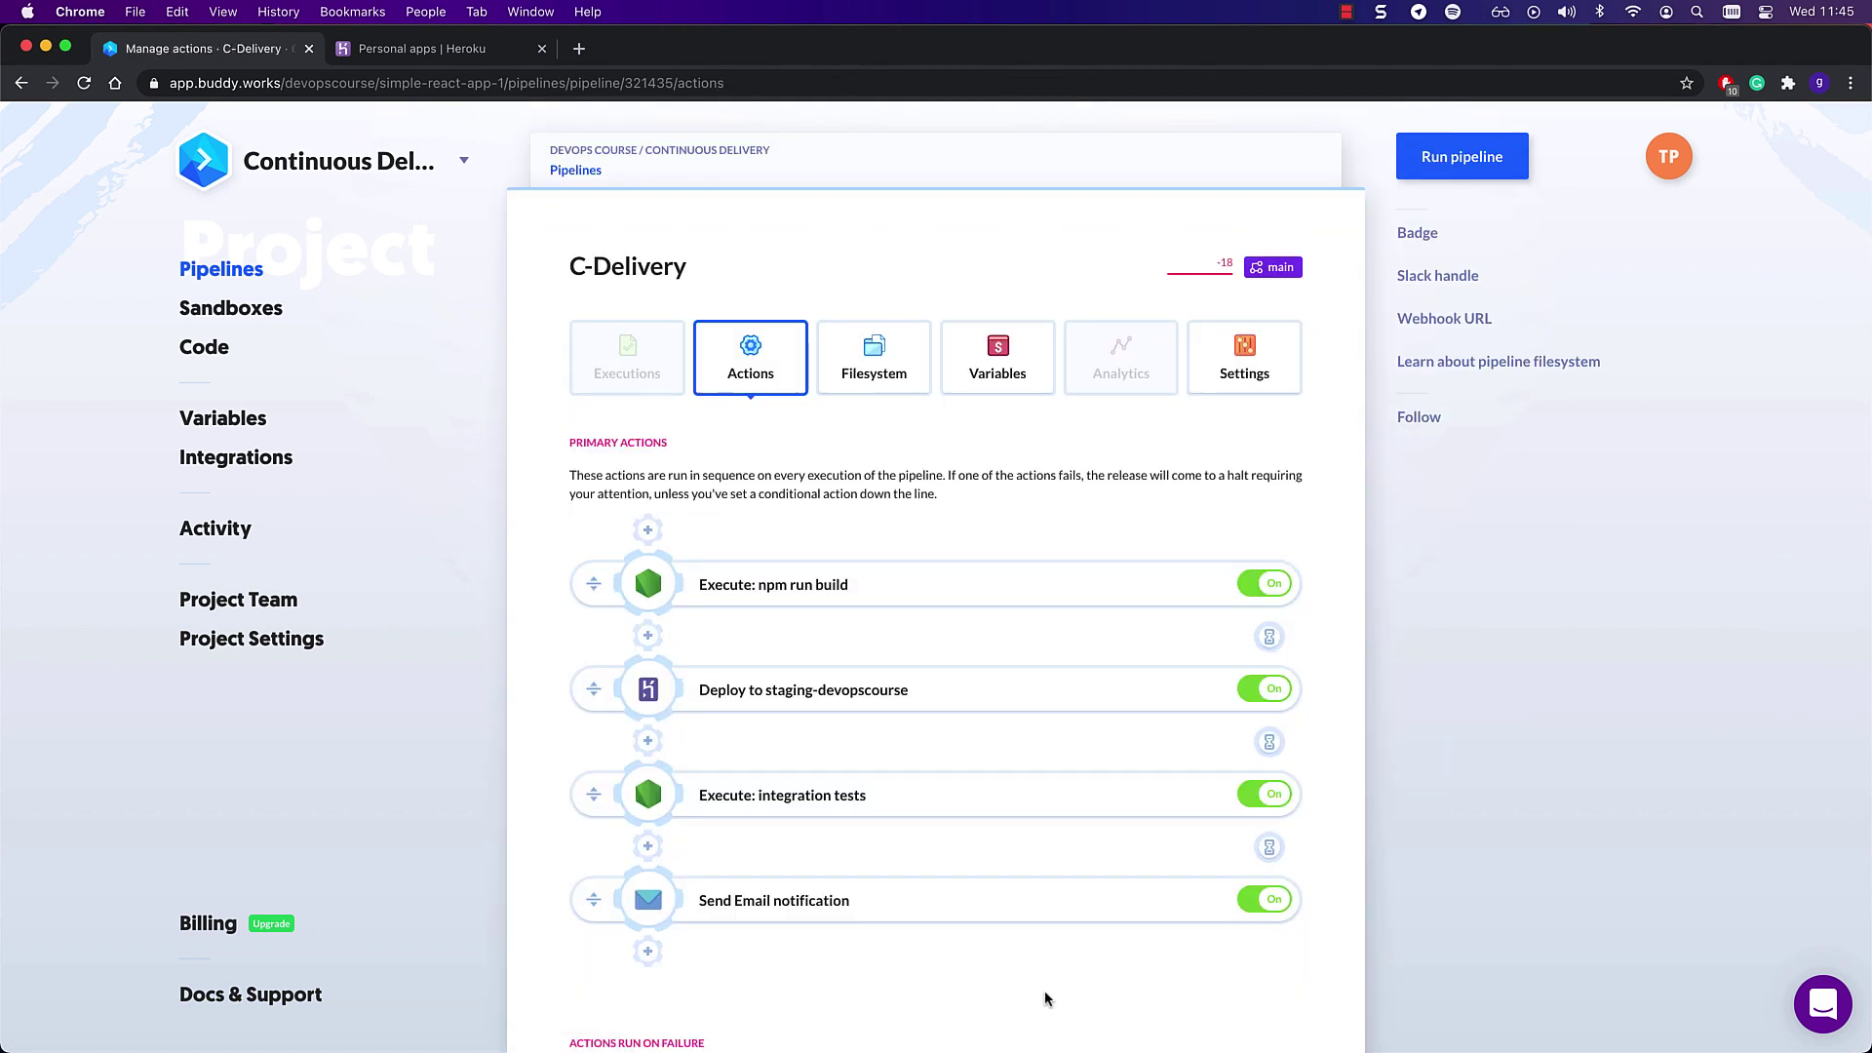
# Add a Wait for approval action after the email notification with description "All tests passed, everything looks good. Ready to deploy to production?".
pyautogui.scroll(-2, 680, 952)
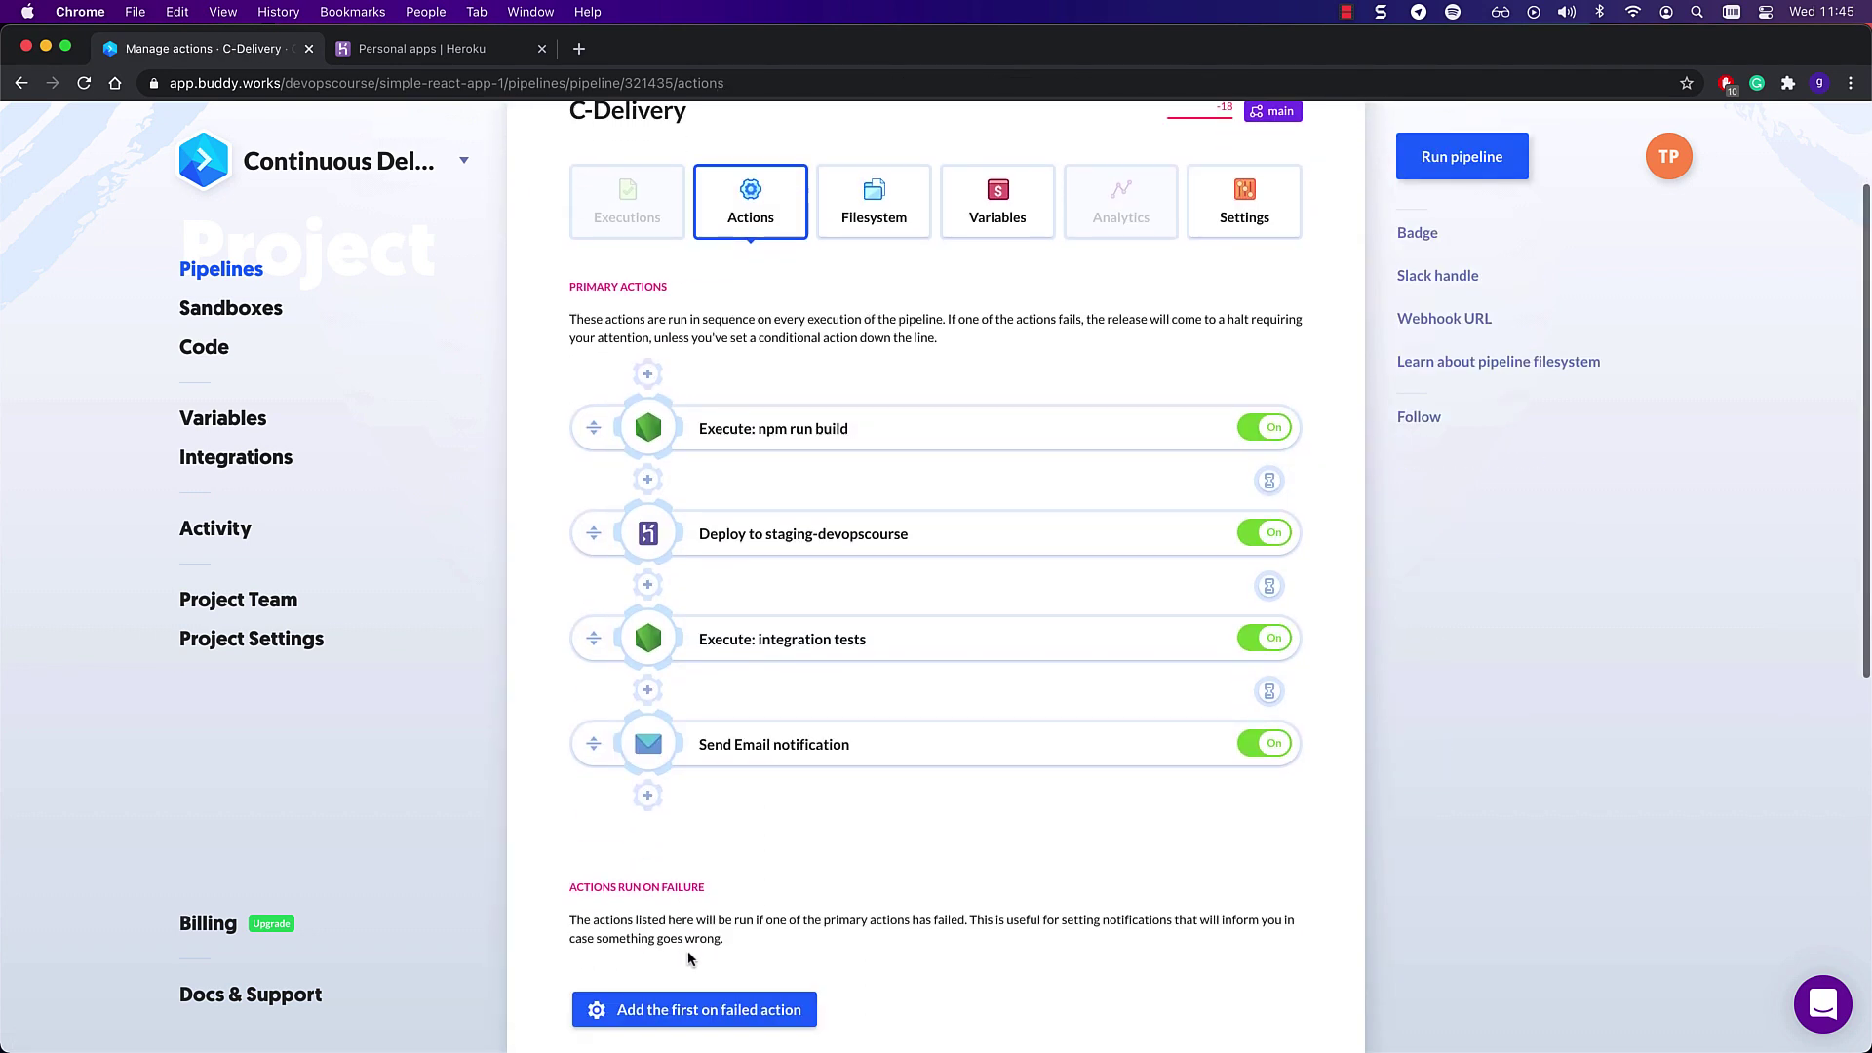
pyautogui.click(649, 797)
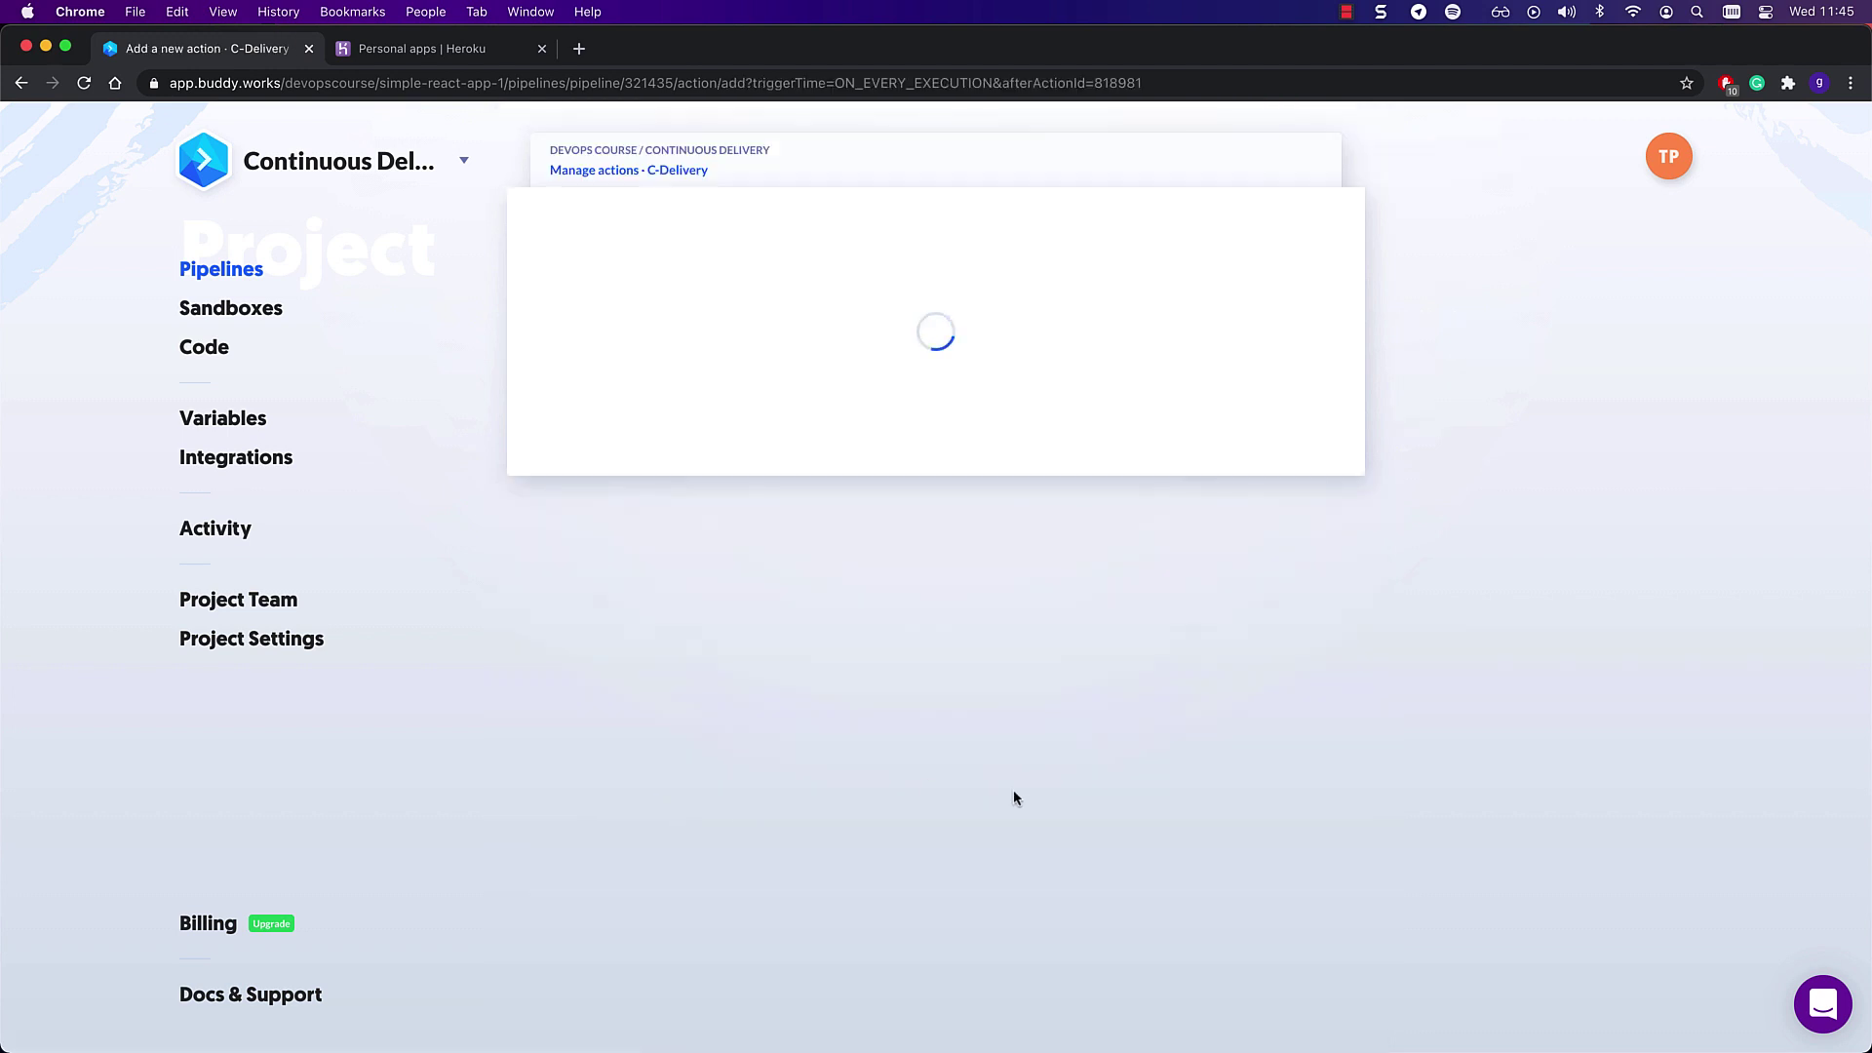
pyautogui.write('wait')
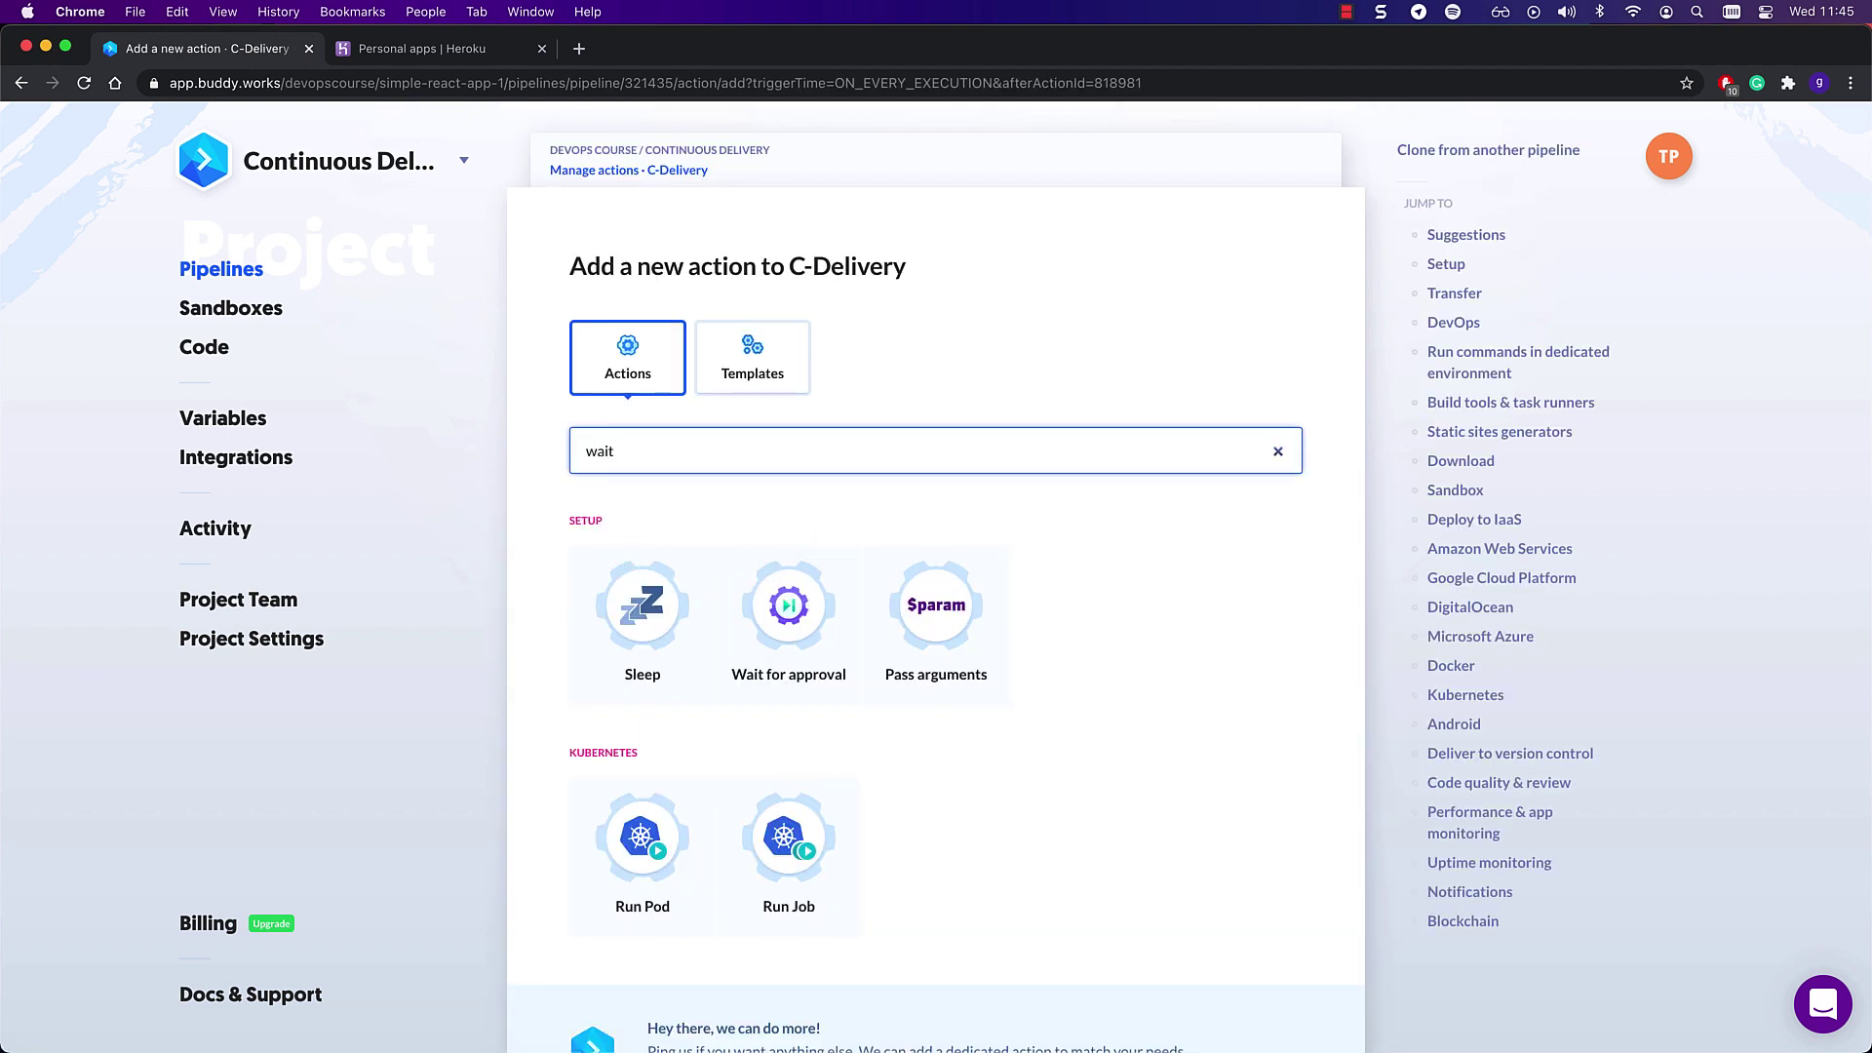
pyautogui.click(809, 608)
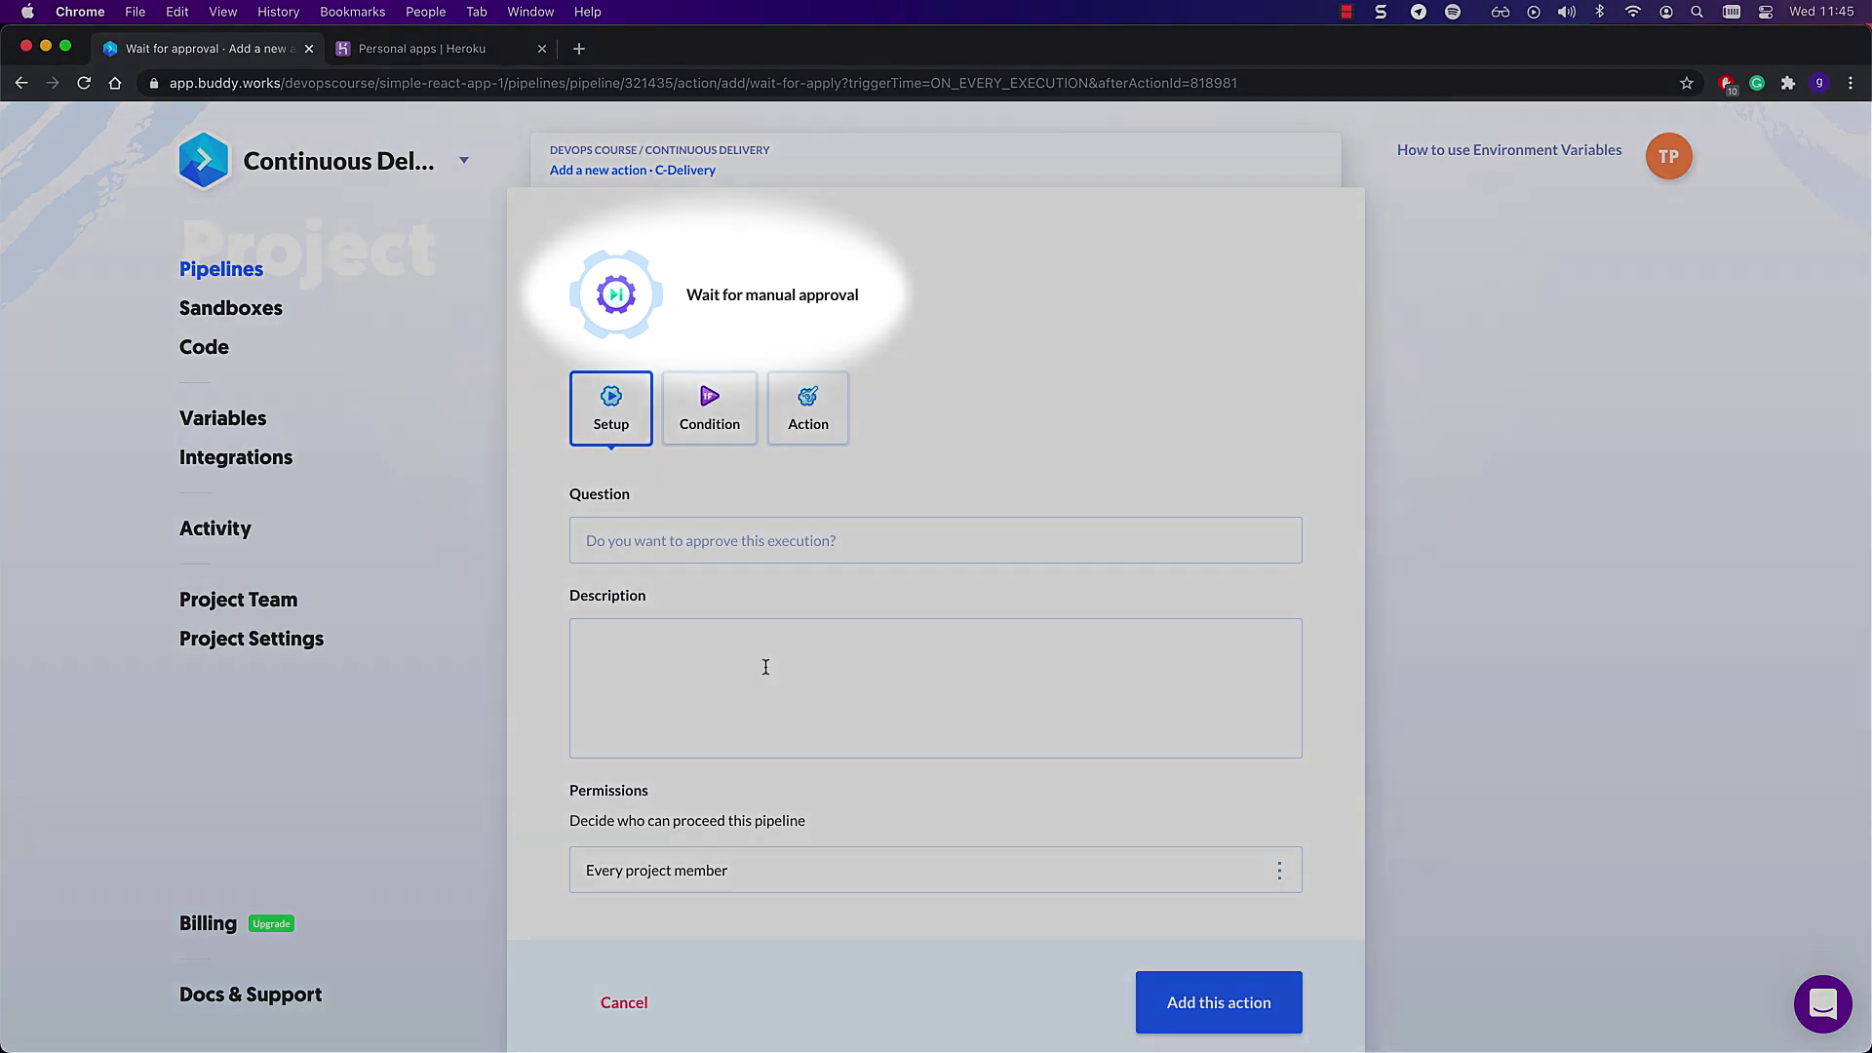
pyautogui.click(764, 660)
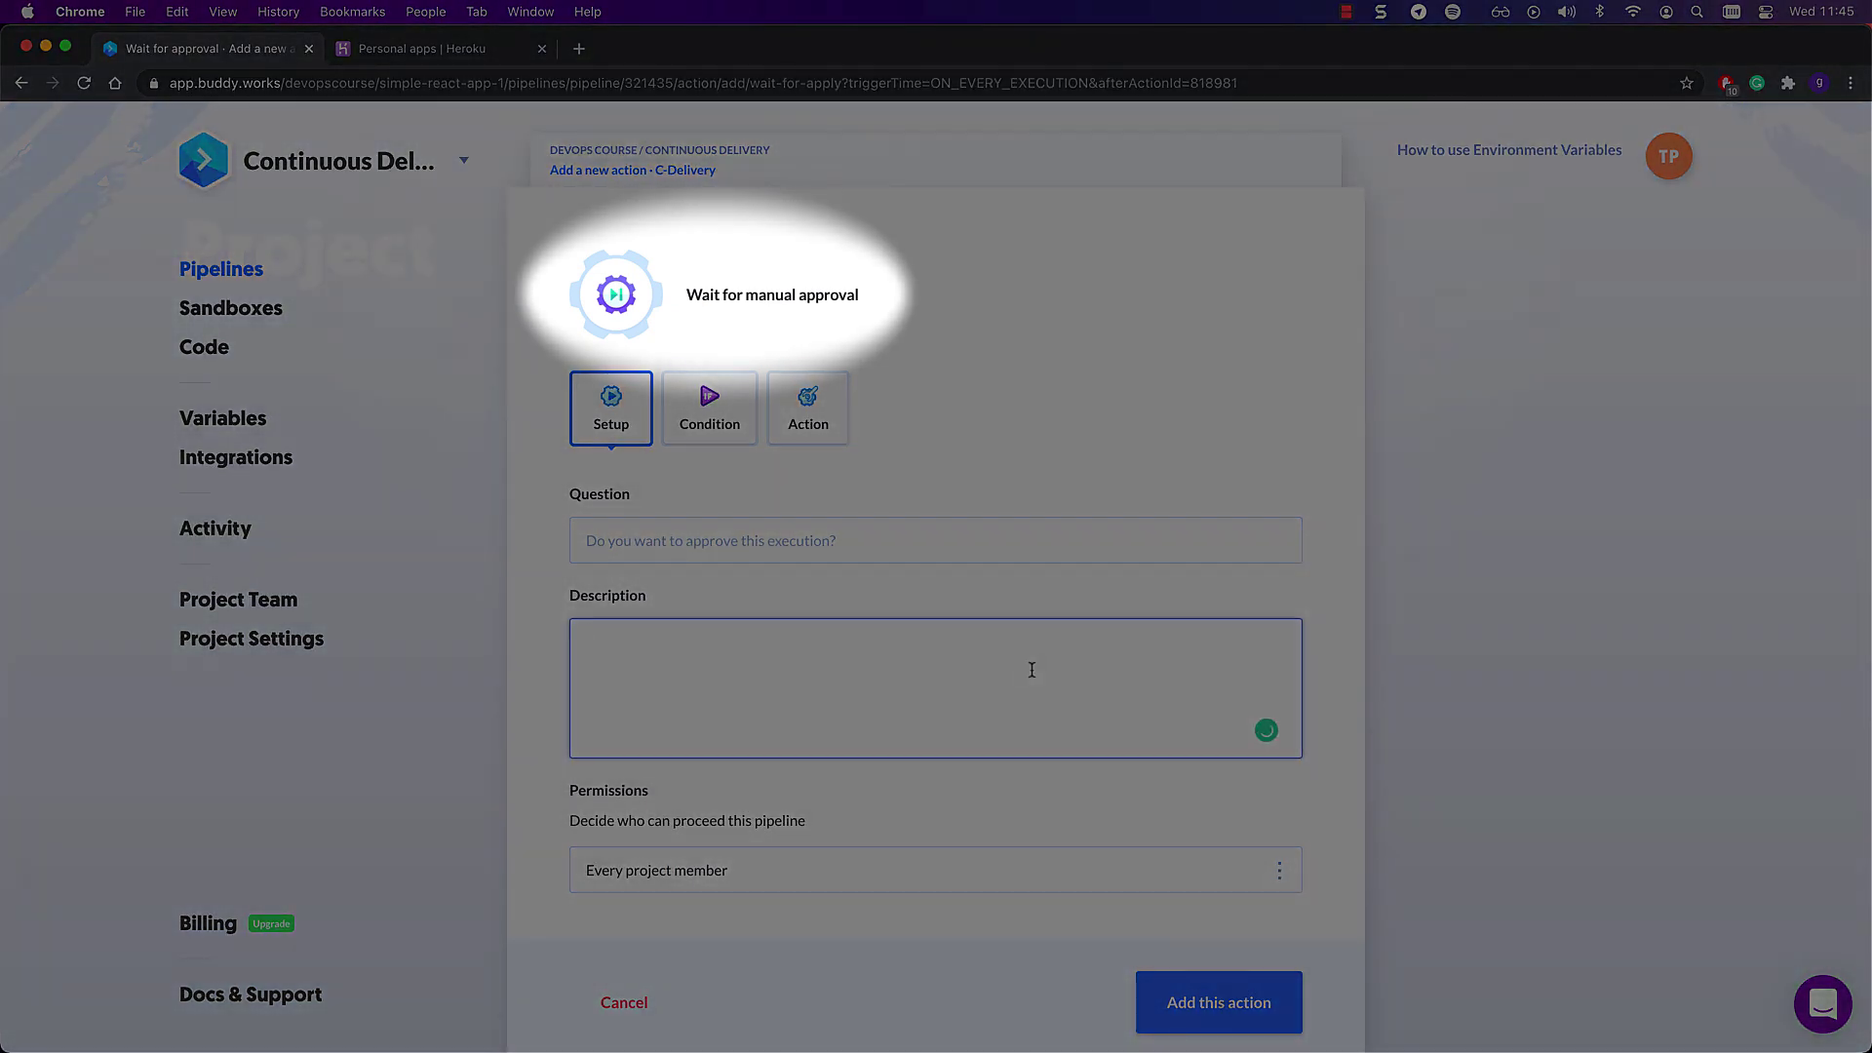
pyautogui.write('All tests')
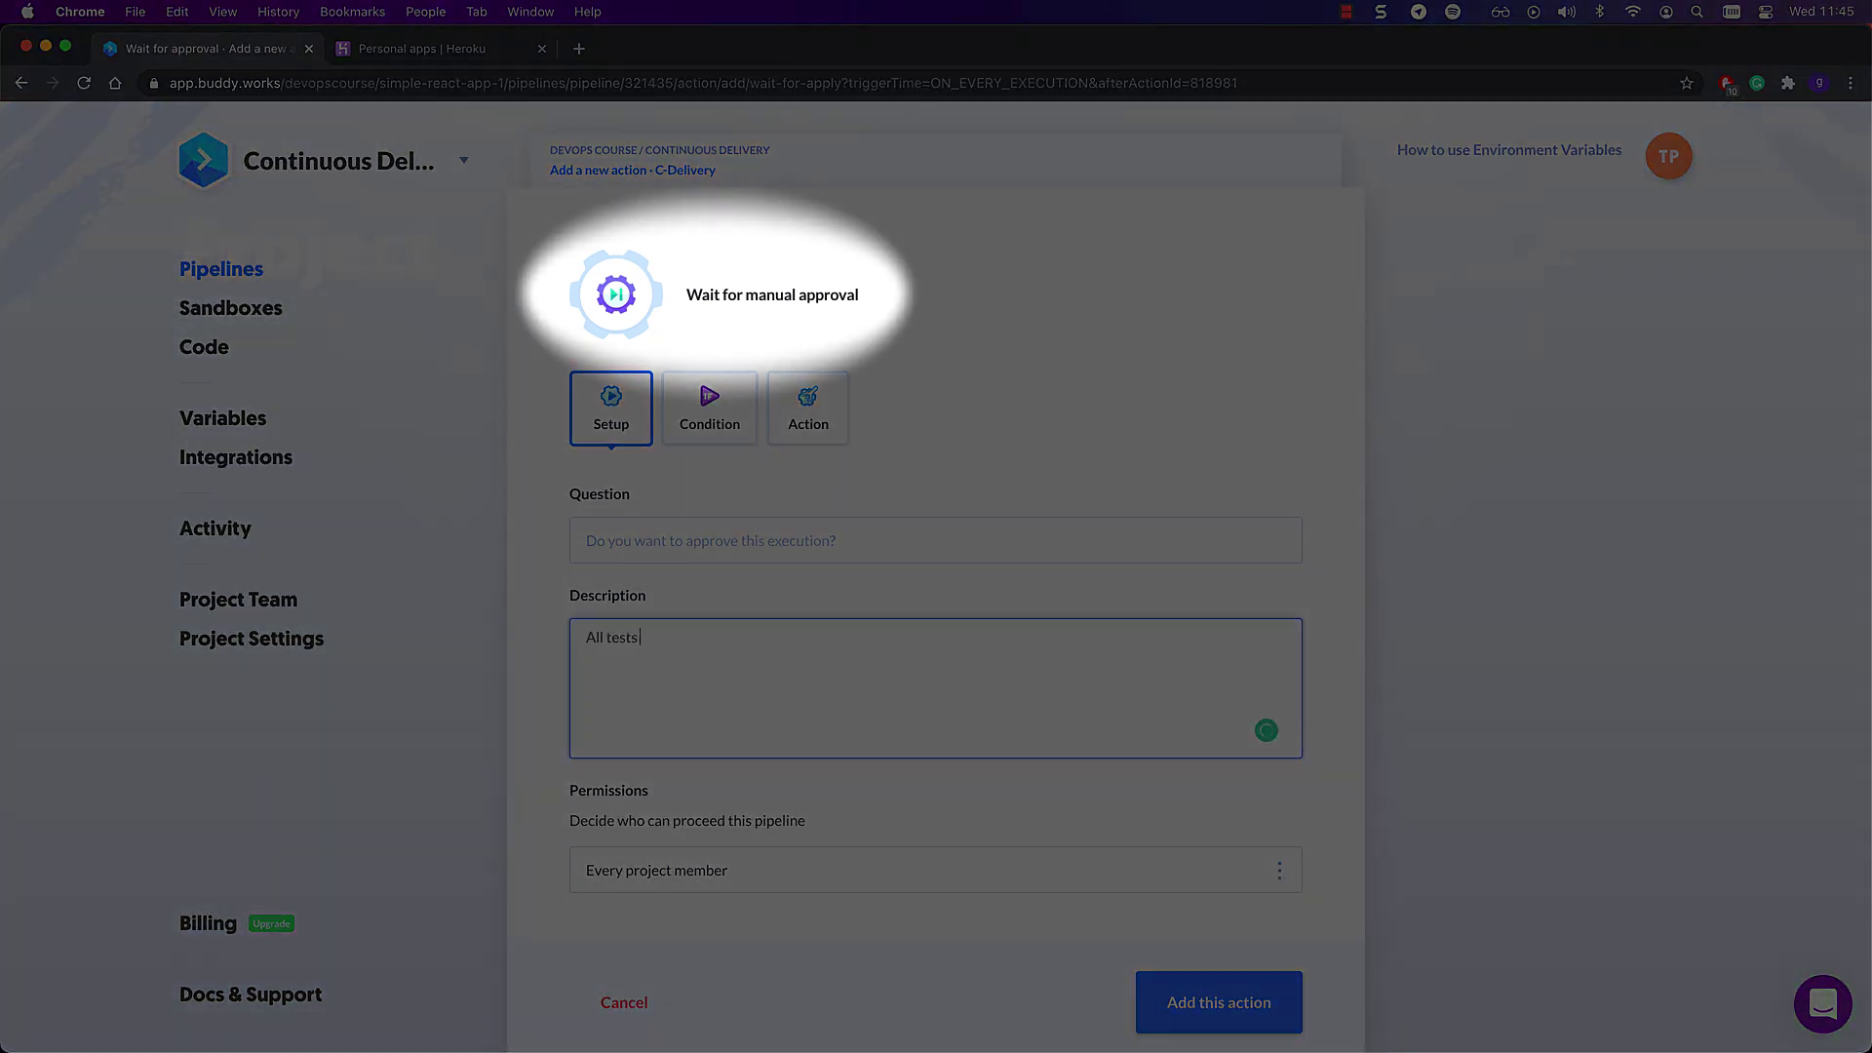
pyautogui.write(' passed, everything looks good. Ready to deploy to production?')
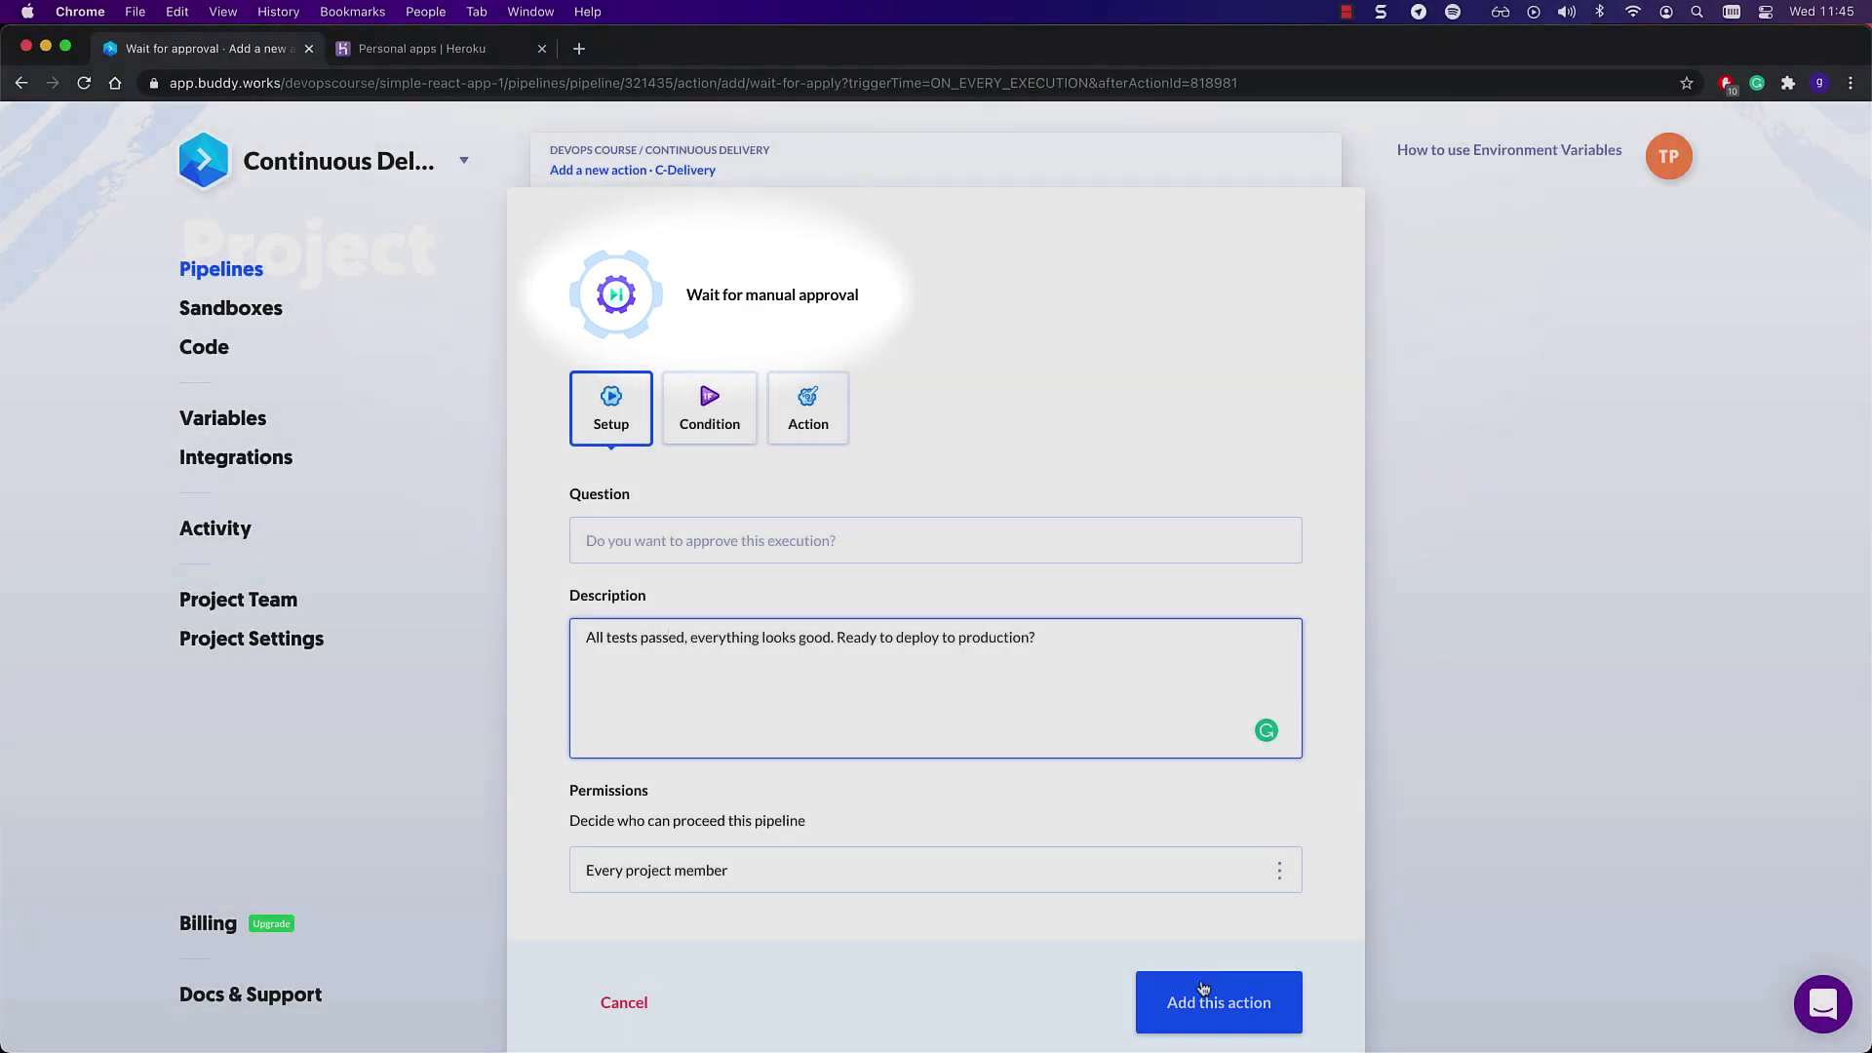
pyautogui.click(1200, 994)
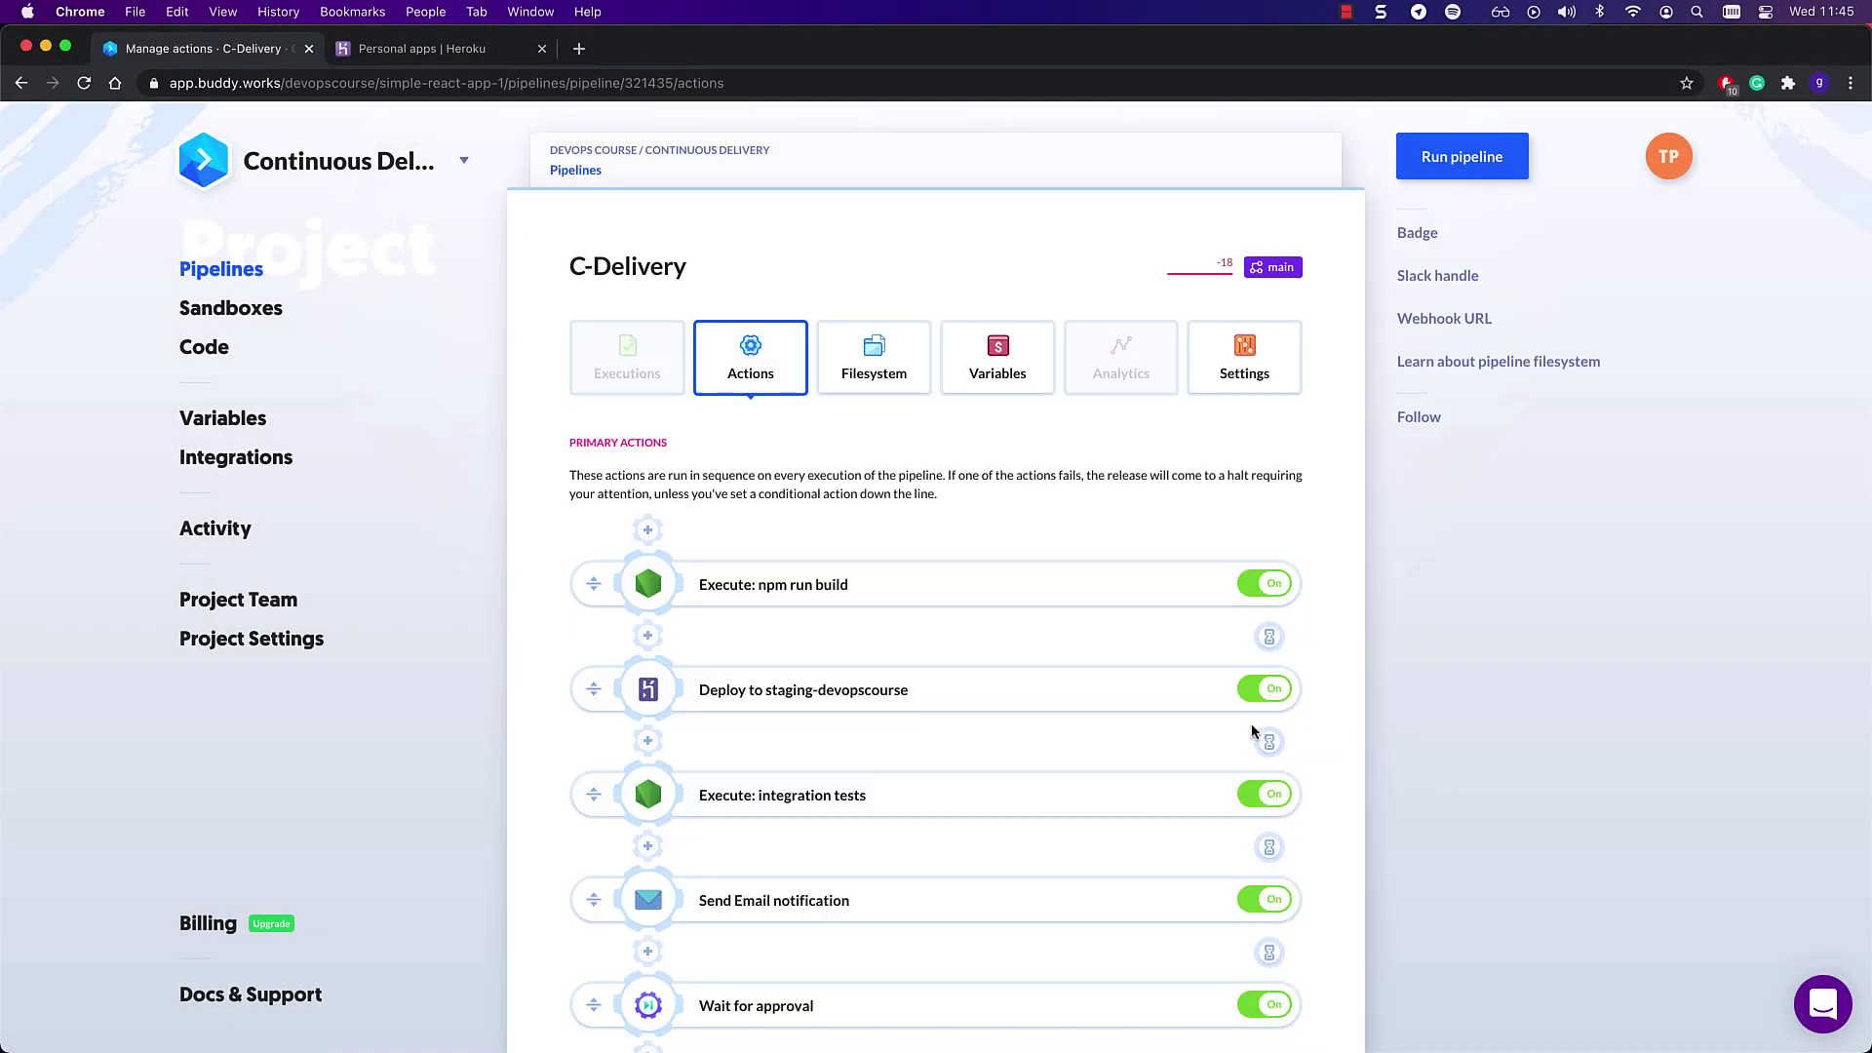
# Add a Heroku deployment action after the approval with the application set to prod-devopscourse.
pyautogui.scroll(-2, 1107, 730)
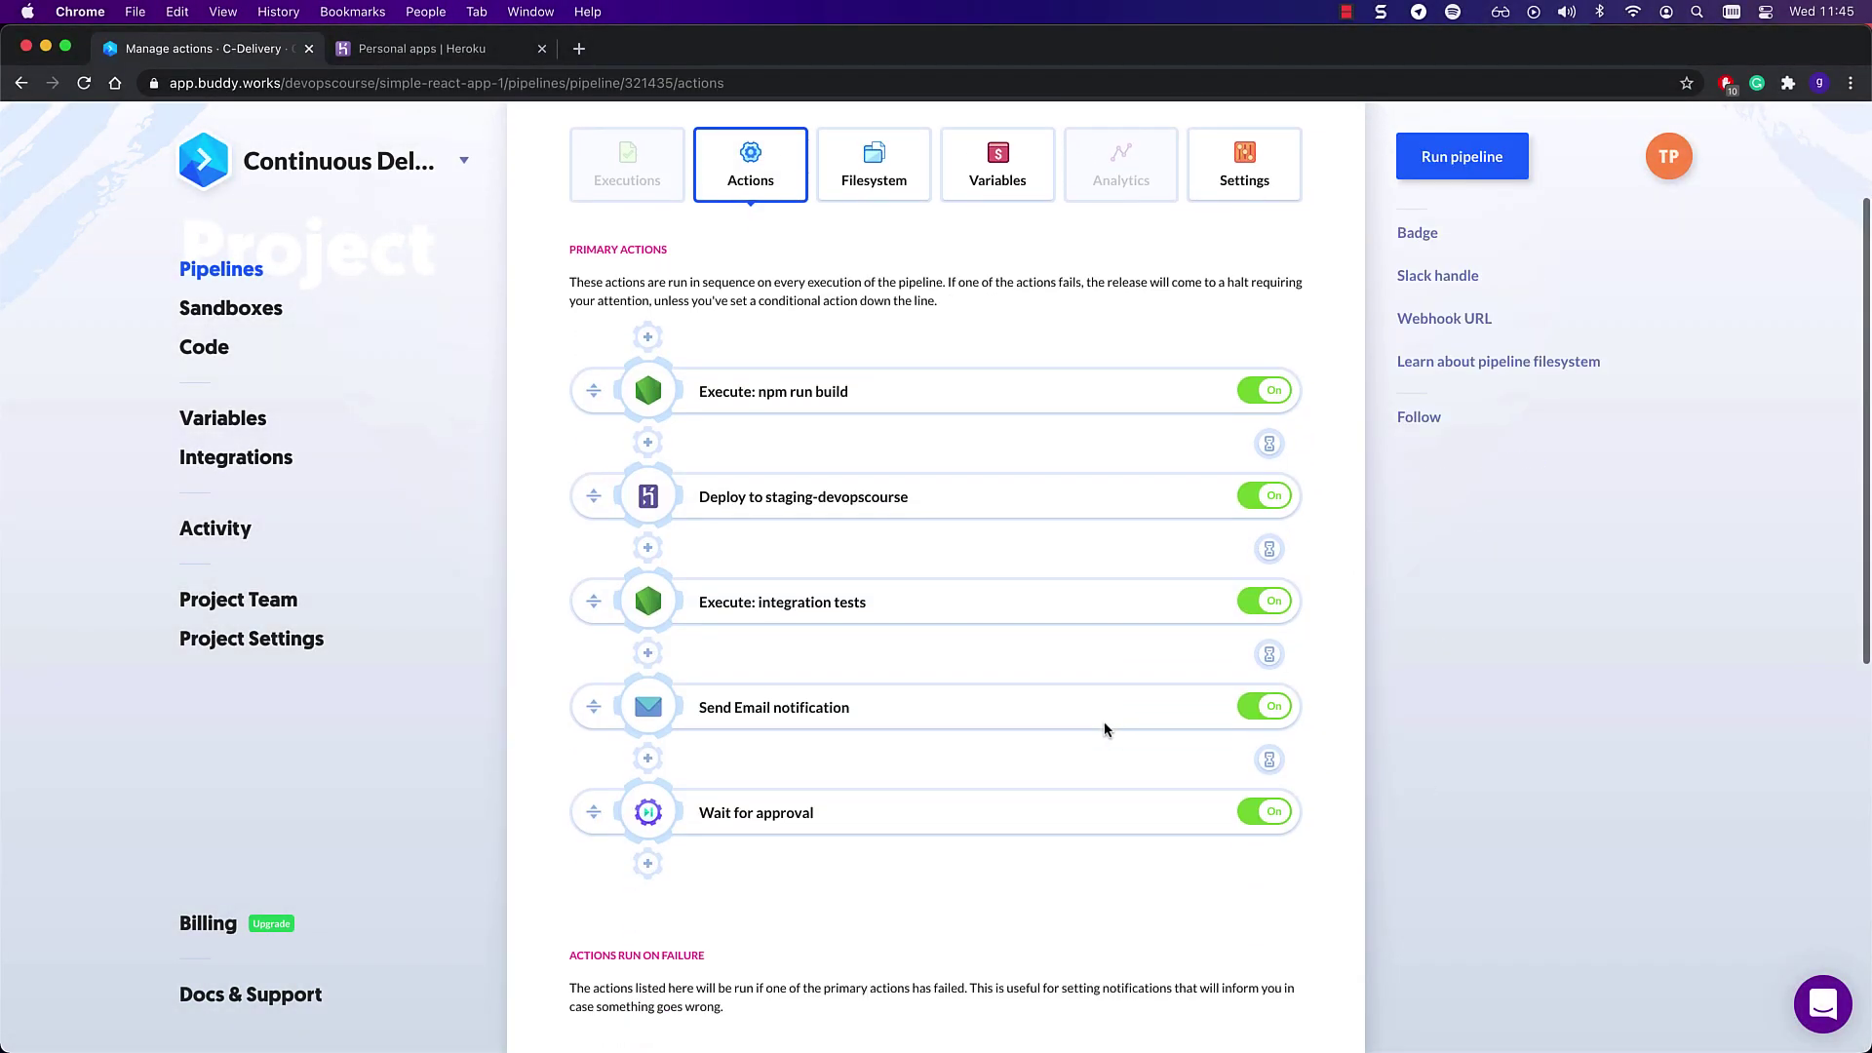
pyautogui.click(649, 865)
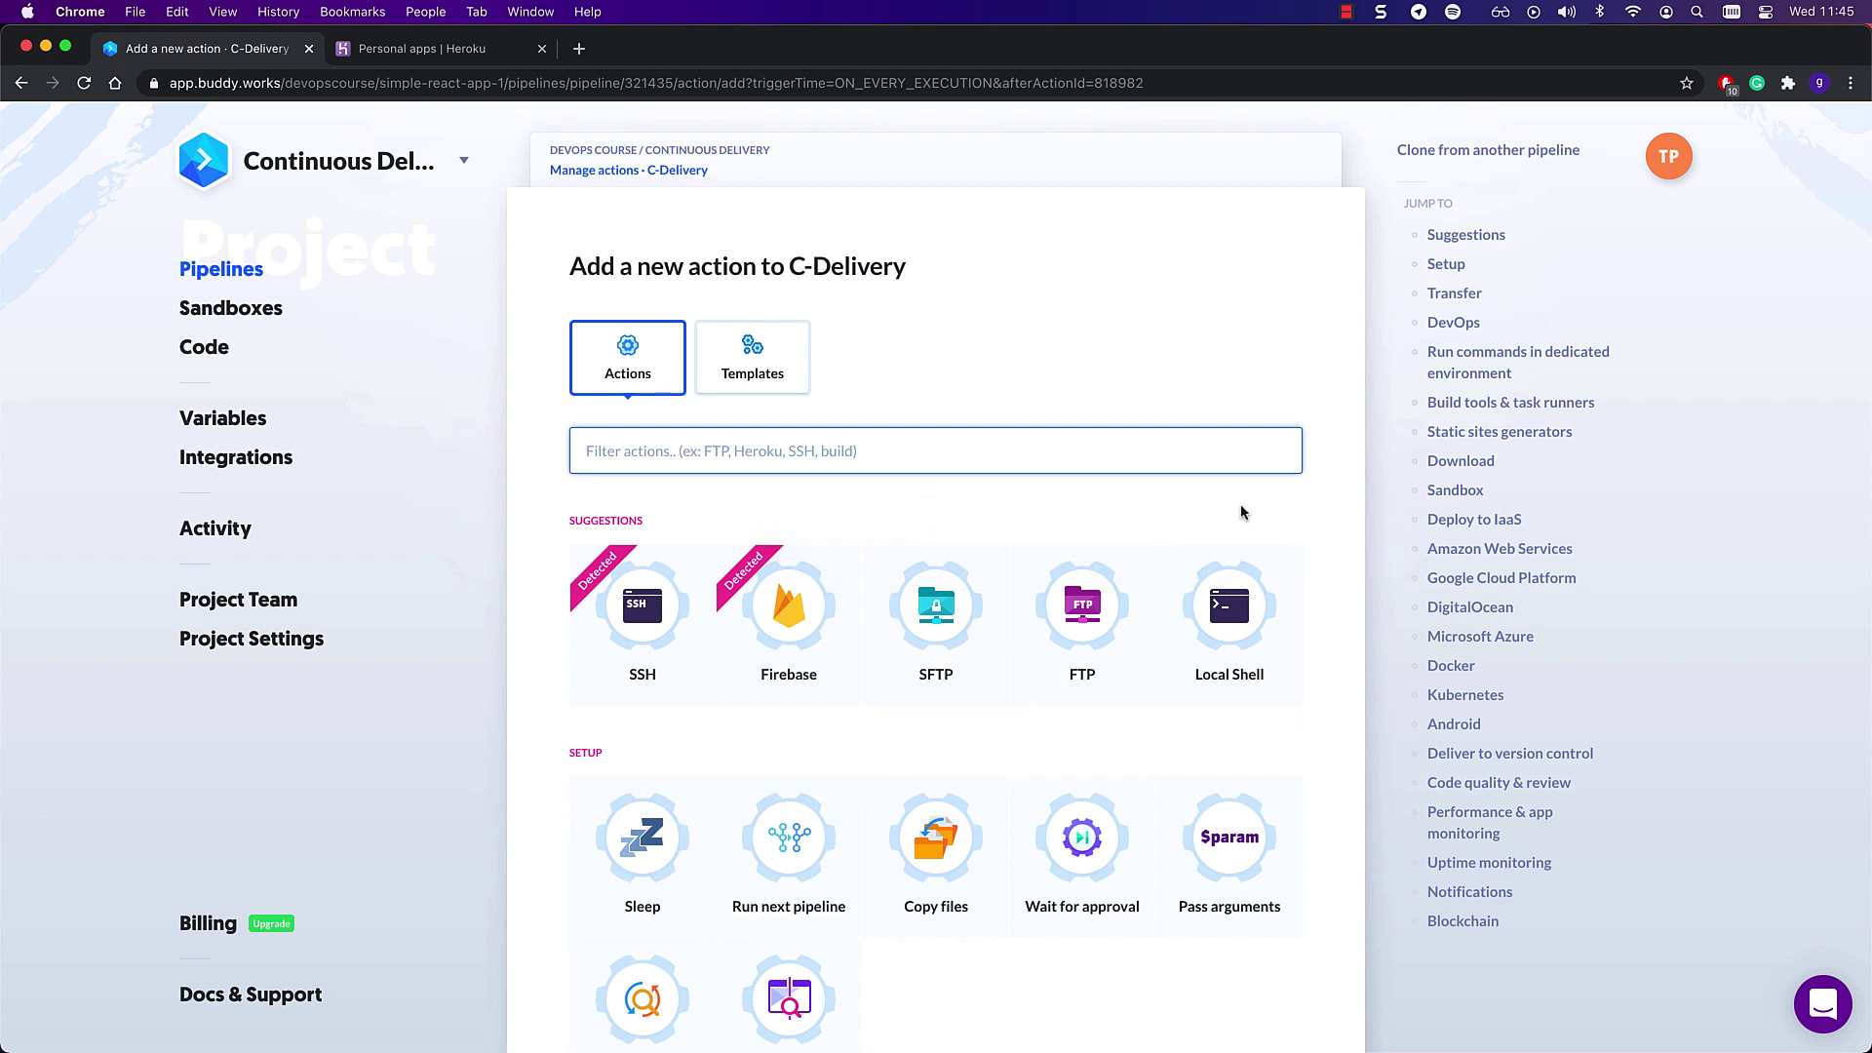
pyautogui.write('herok')
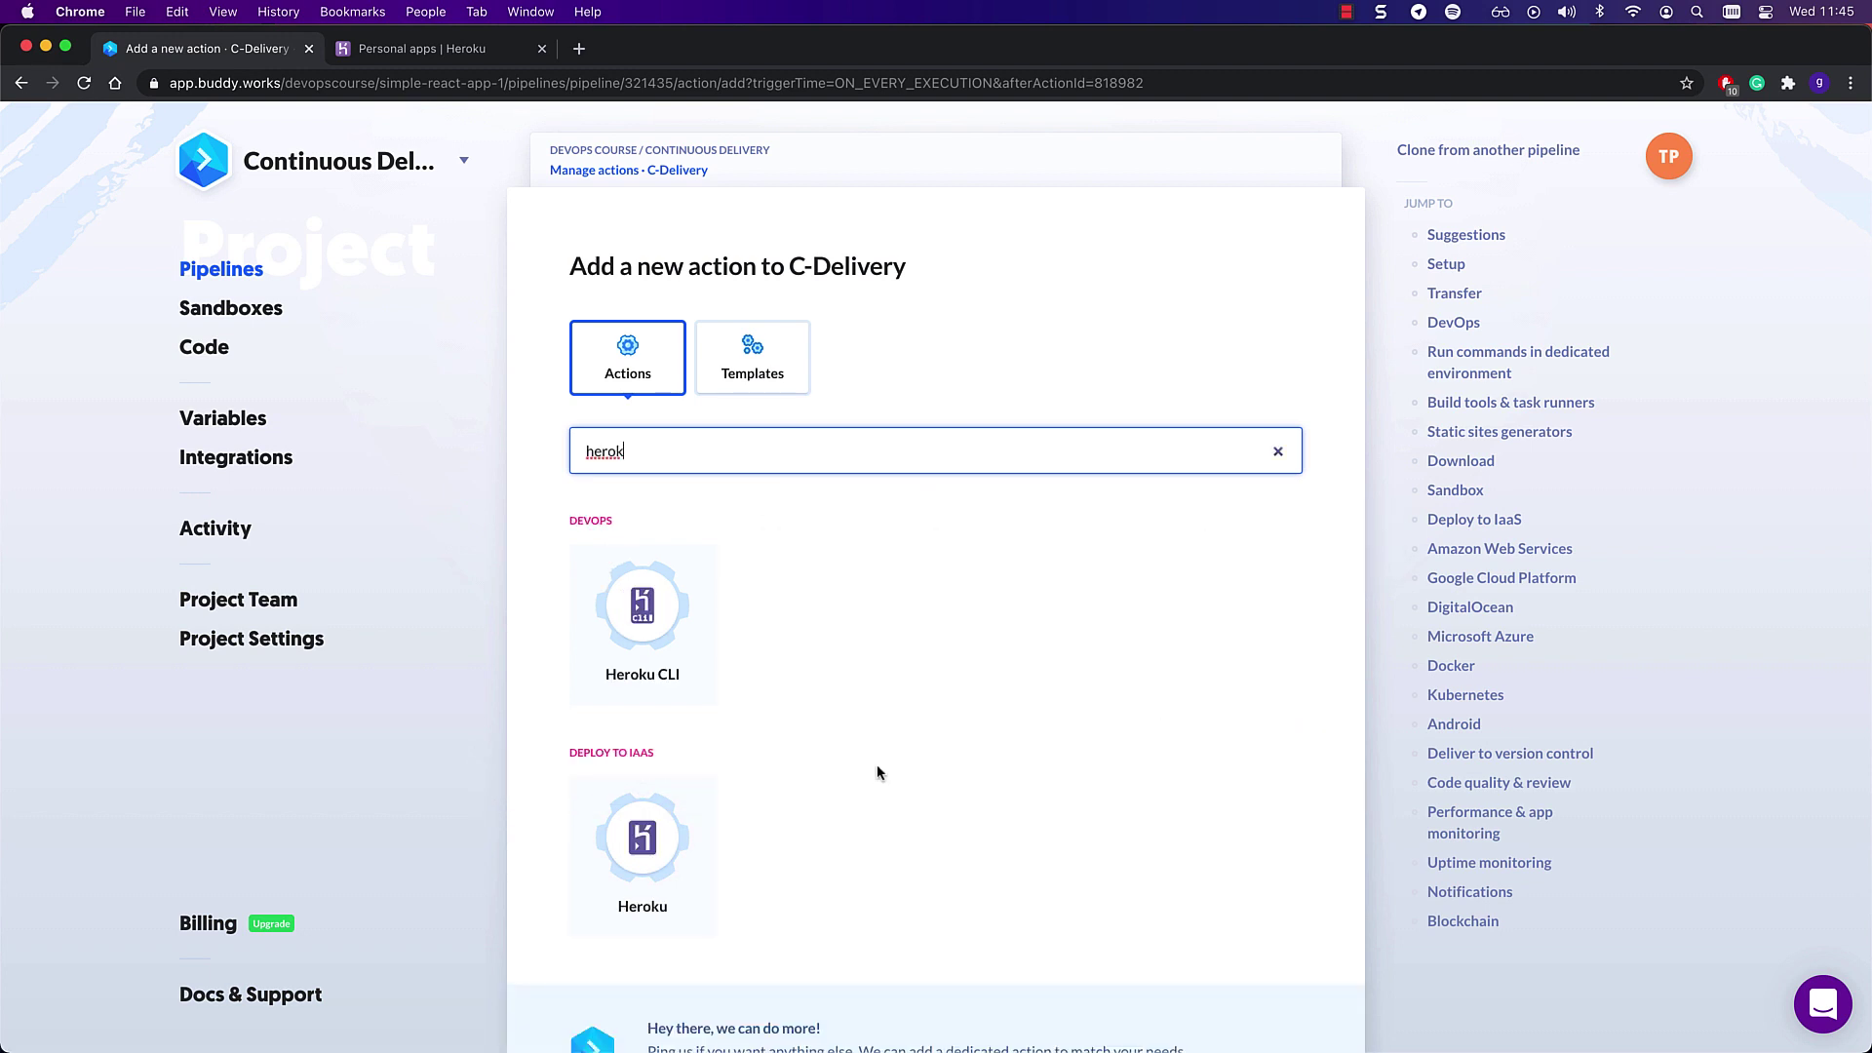
pyautogui.click(658, 840)
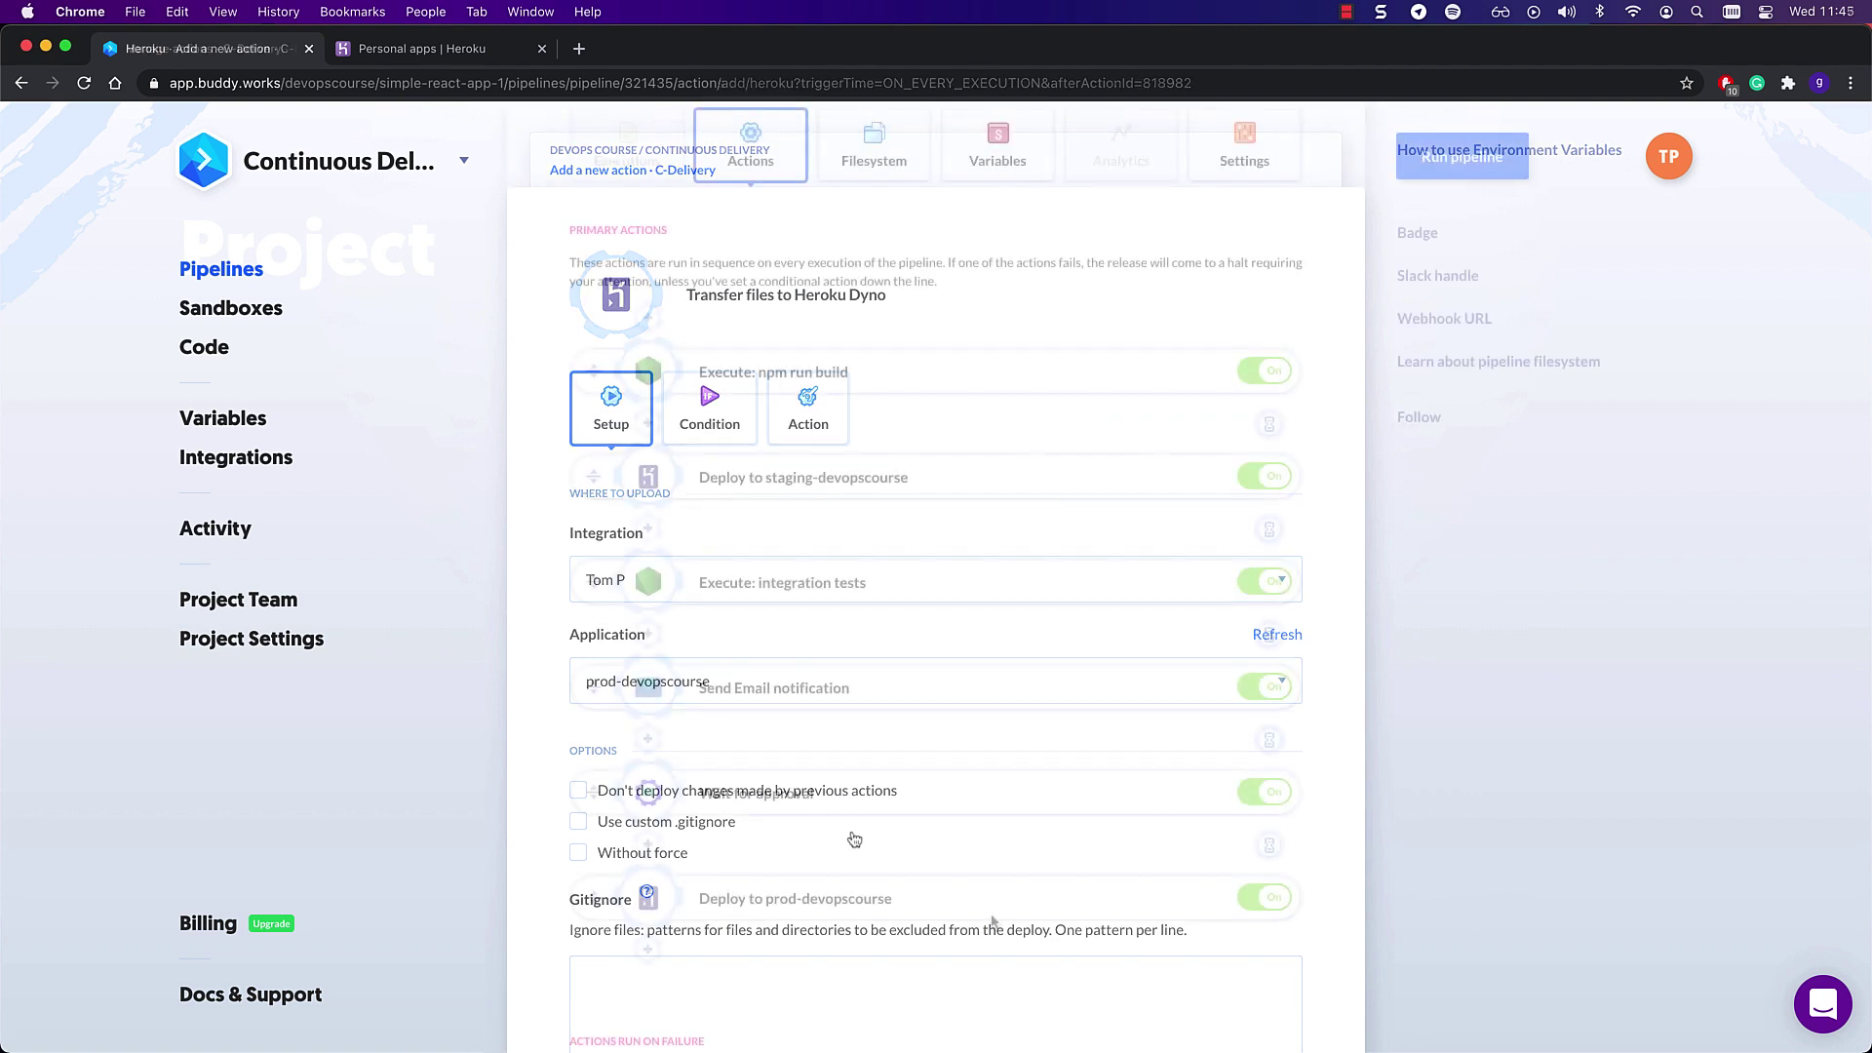
# Search the actions for slack, tele and notifications, and add a Slack notification to the test channel after the deployment to prod-devopscourse.
pyautogui.click(593, 1006)
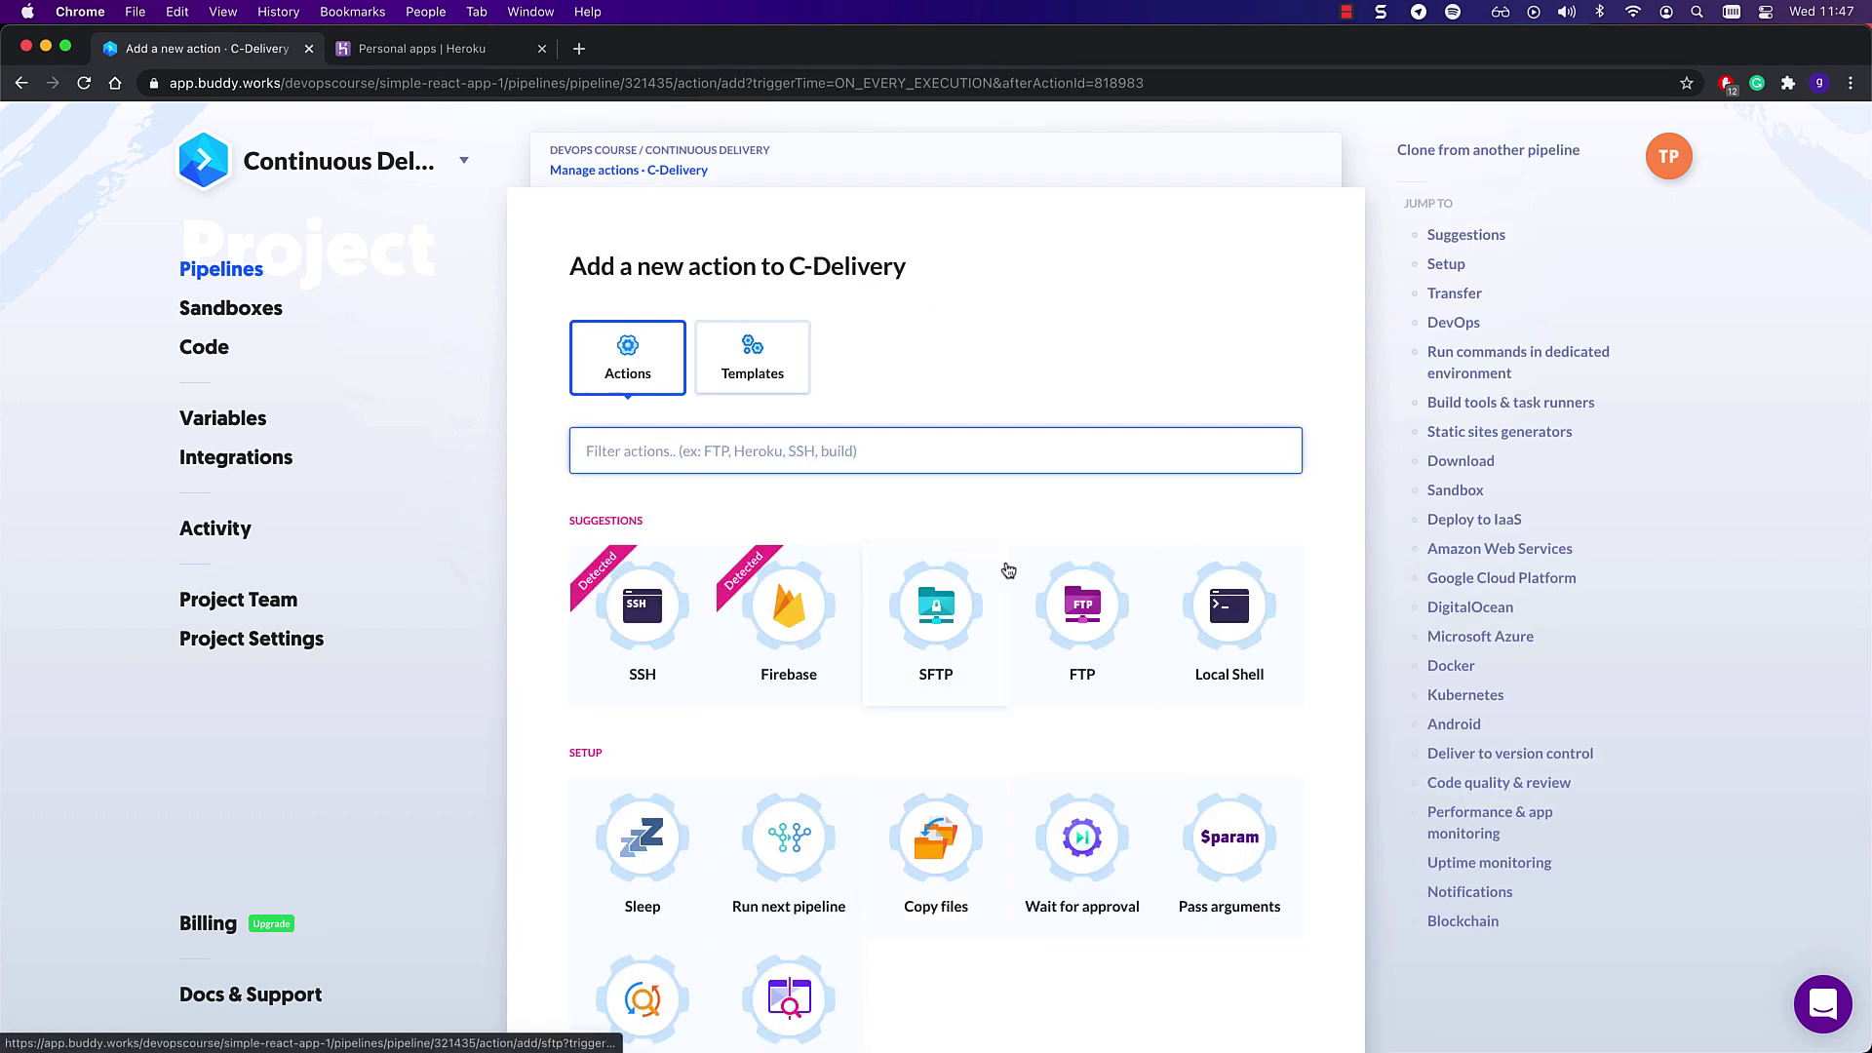
pyautogui.write('slack')
pyautogui.press('super+a')
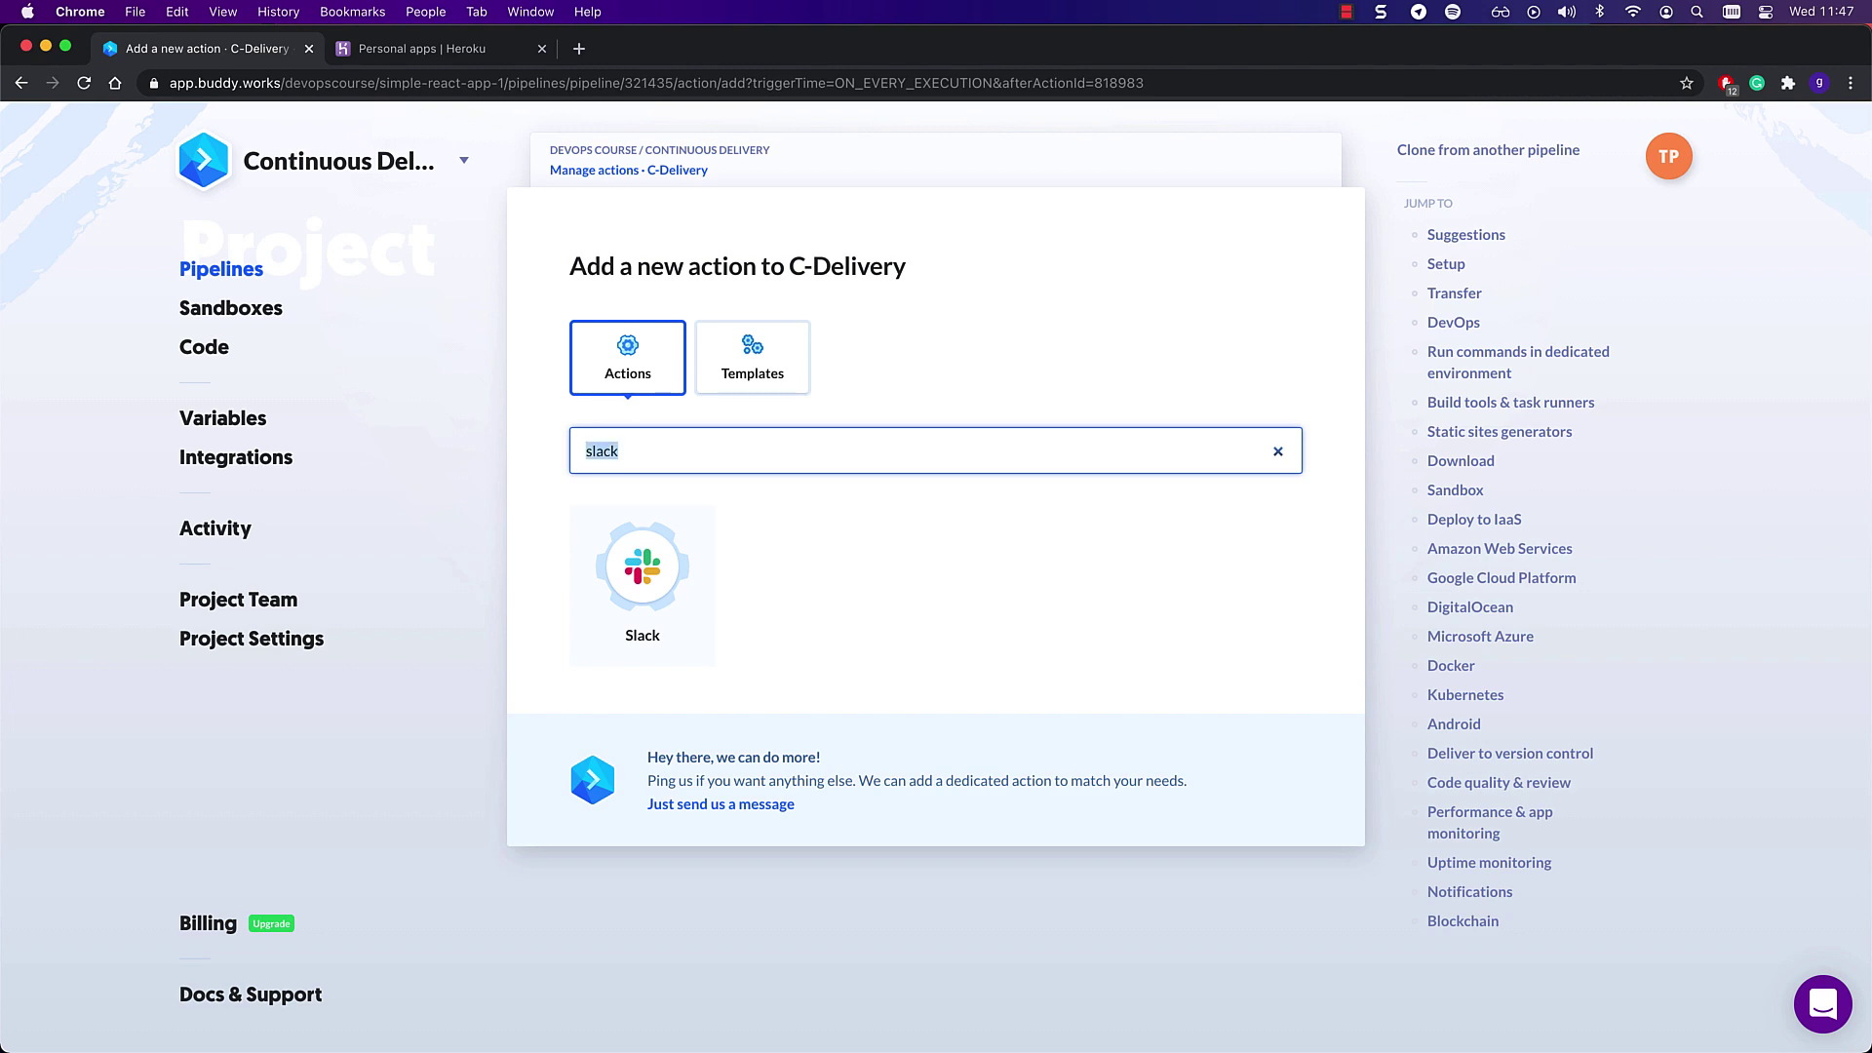
pyautogui.write('tele')
pyautogui.press('super+a')
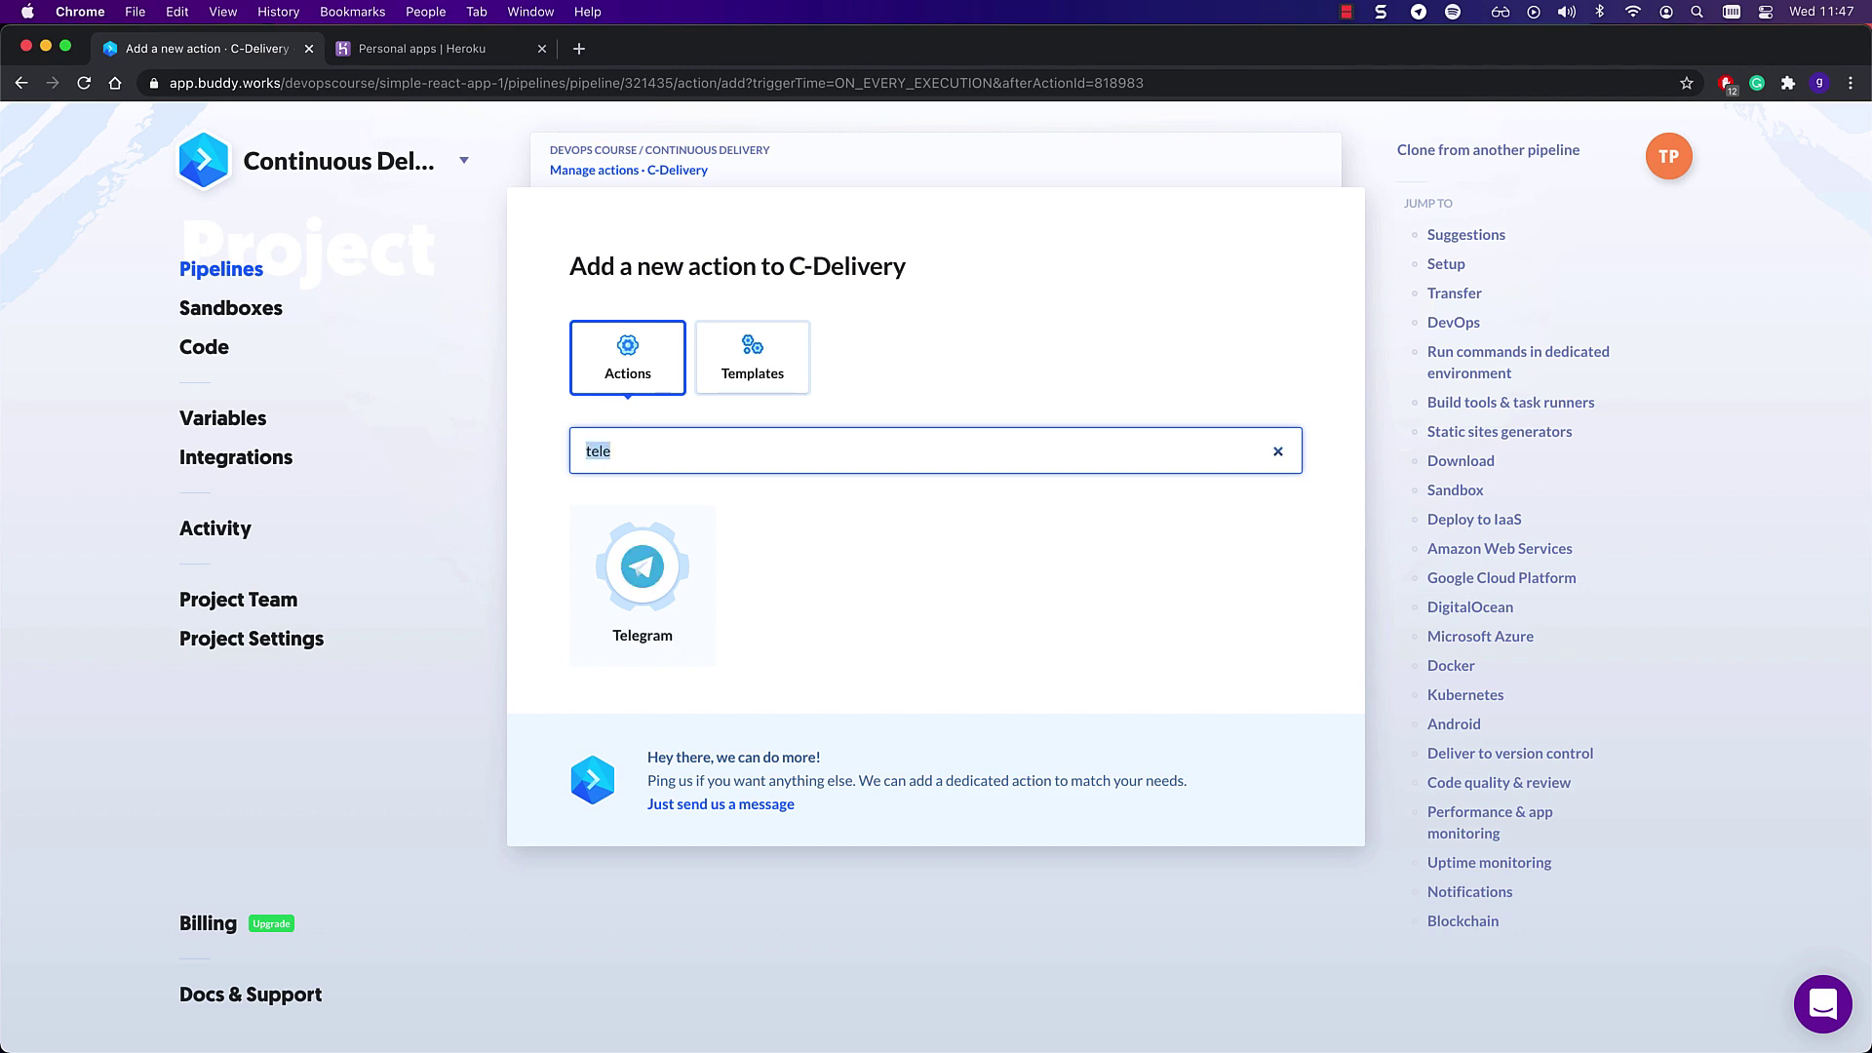
pyautogui.write('notifications')
pyautogui.scroll(-3, 891, 762)
pyautogui.scroll(-2, 891, 762)
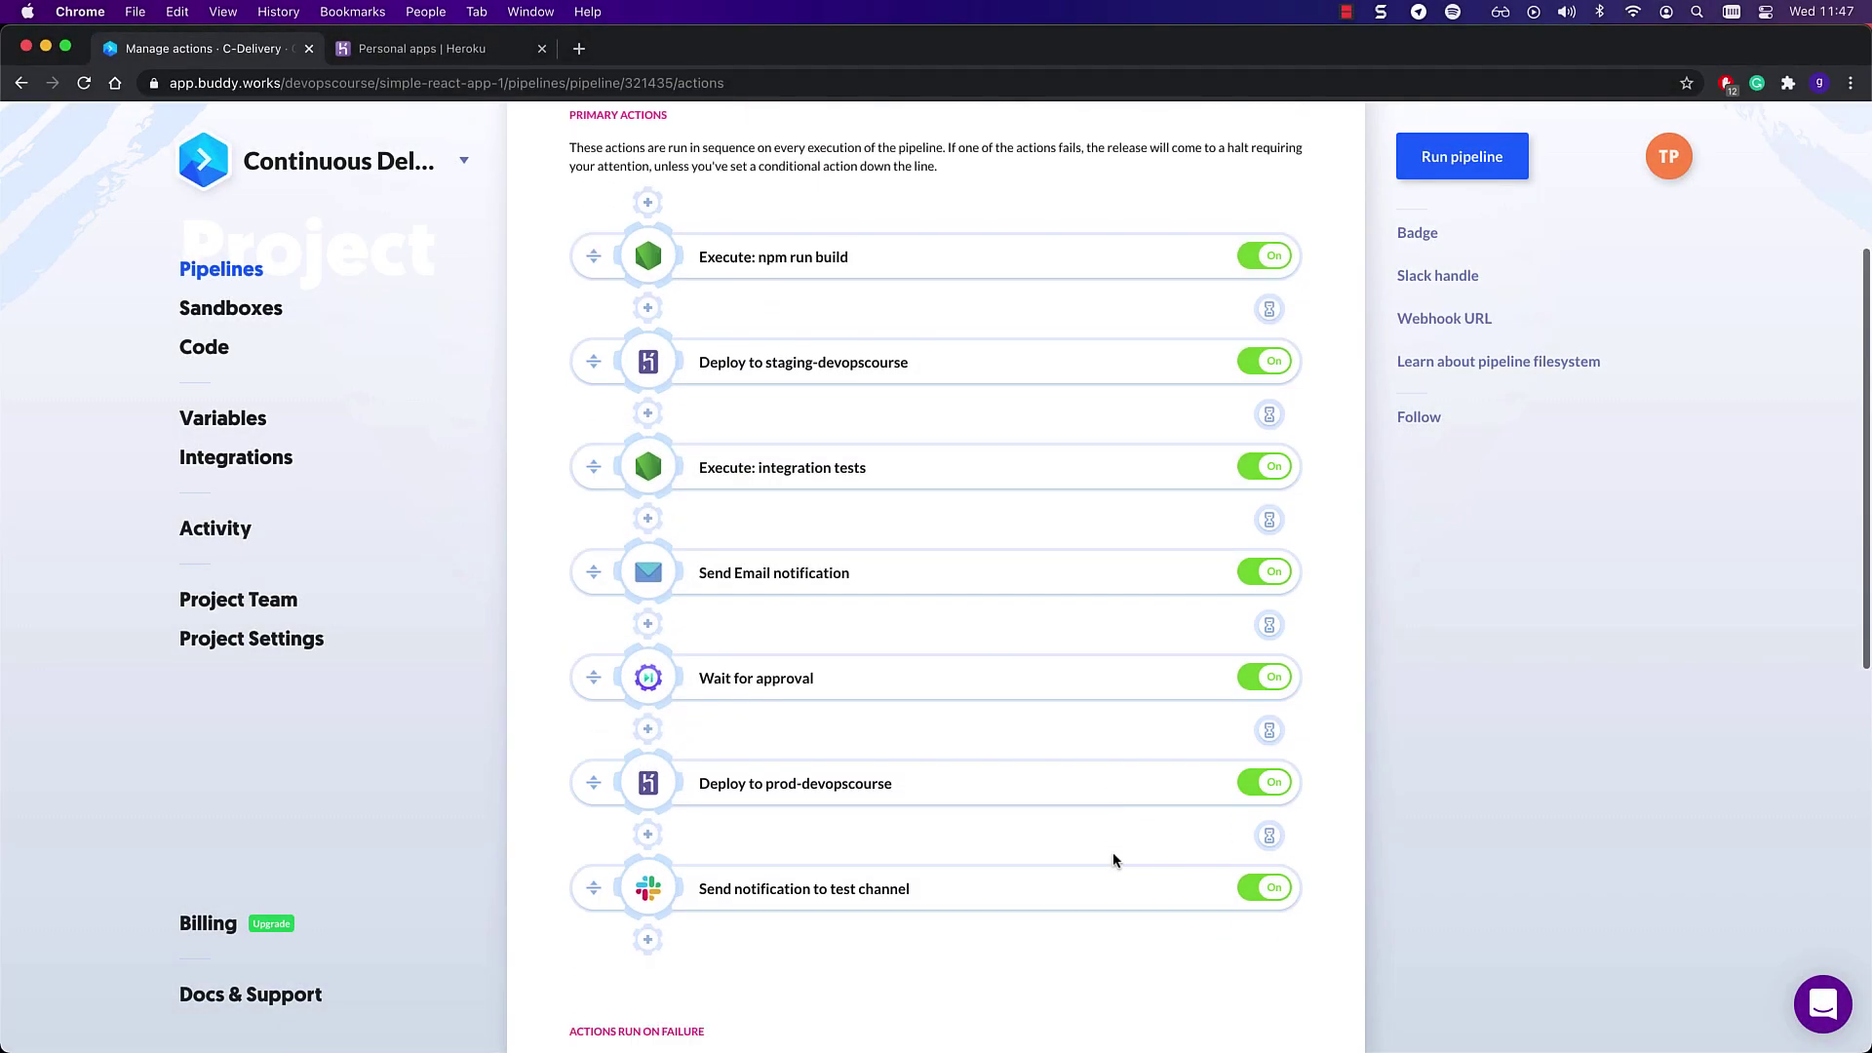
pyautogui.scroll(-2, 1115, 860)
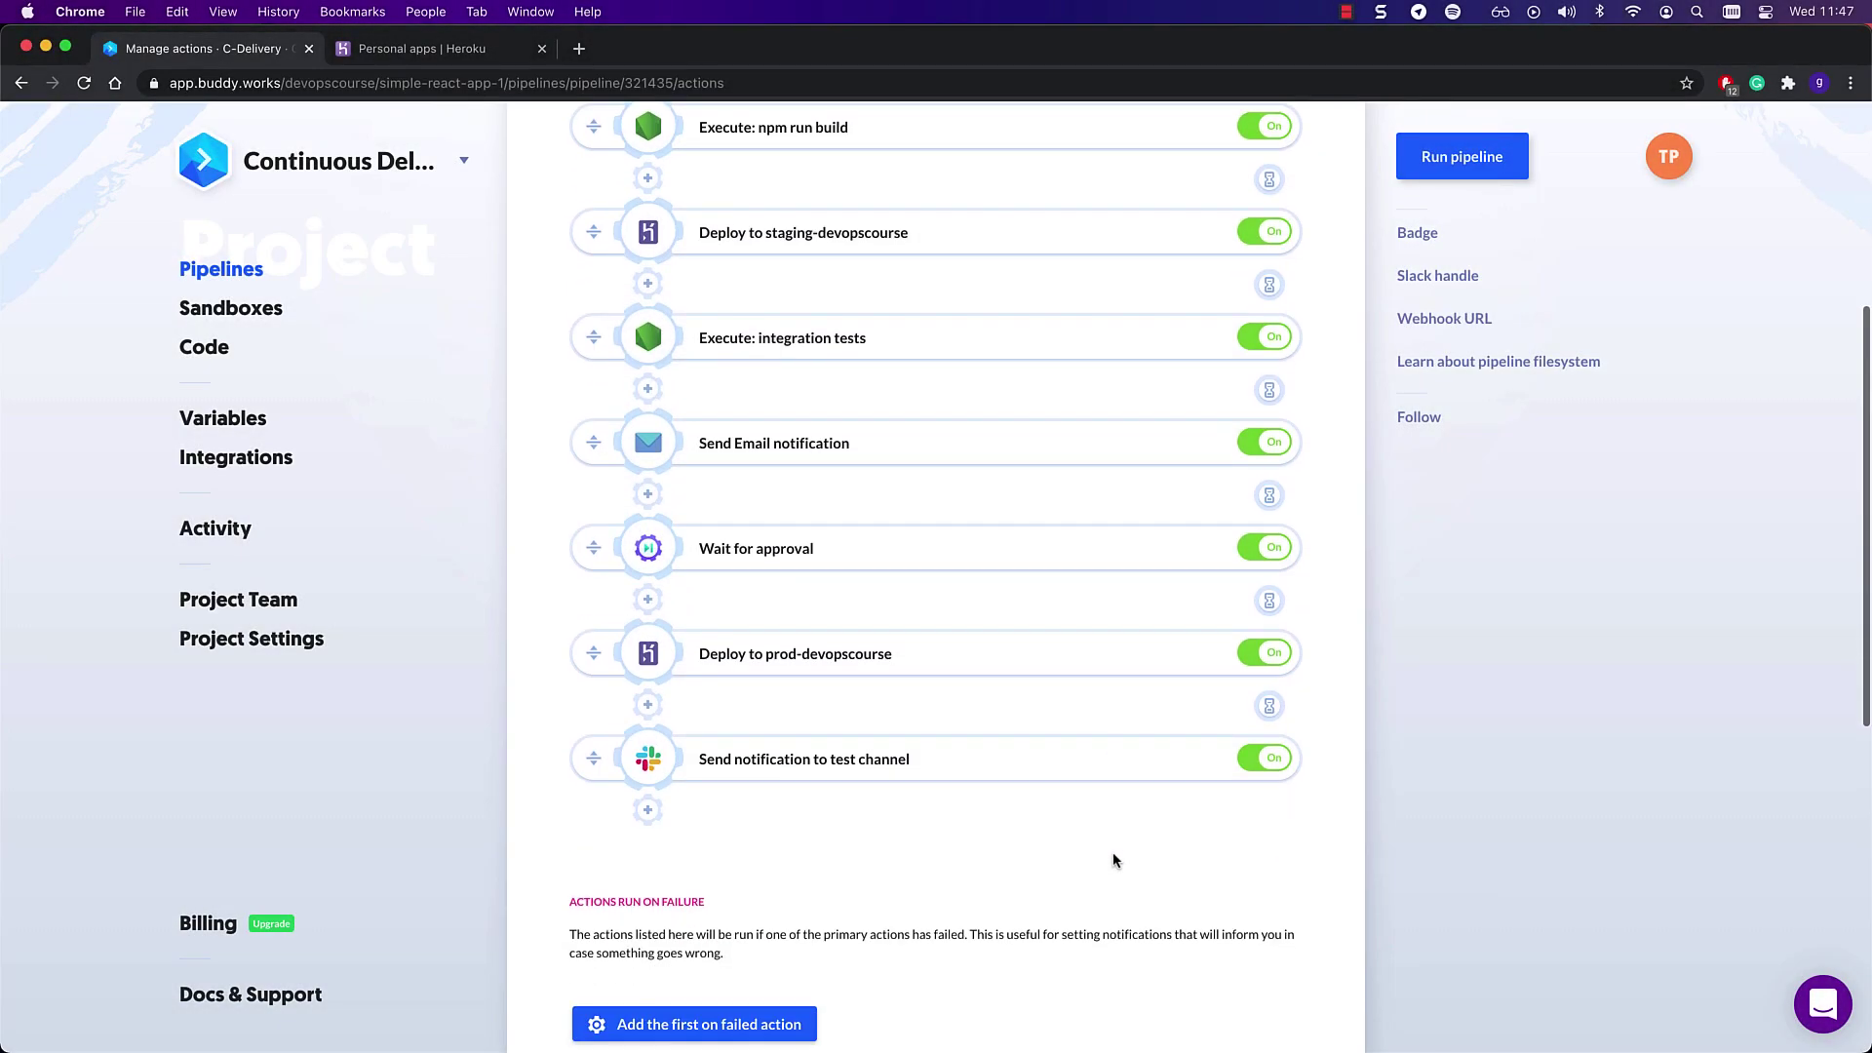
pyautogui.scroll(3, 1113, 860)
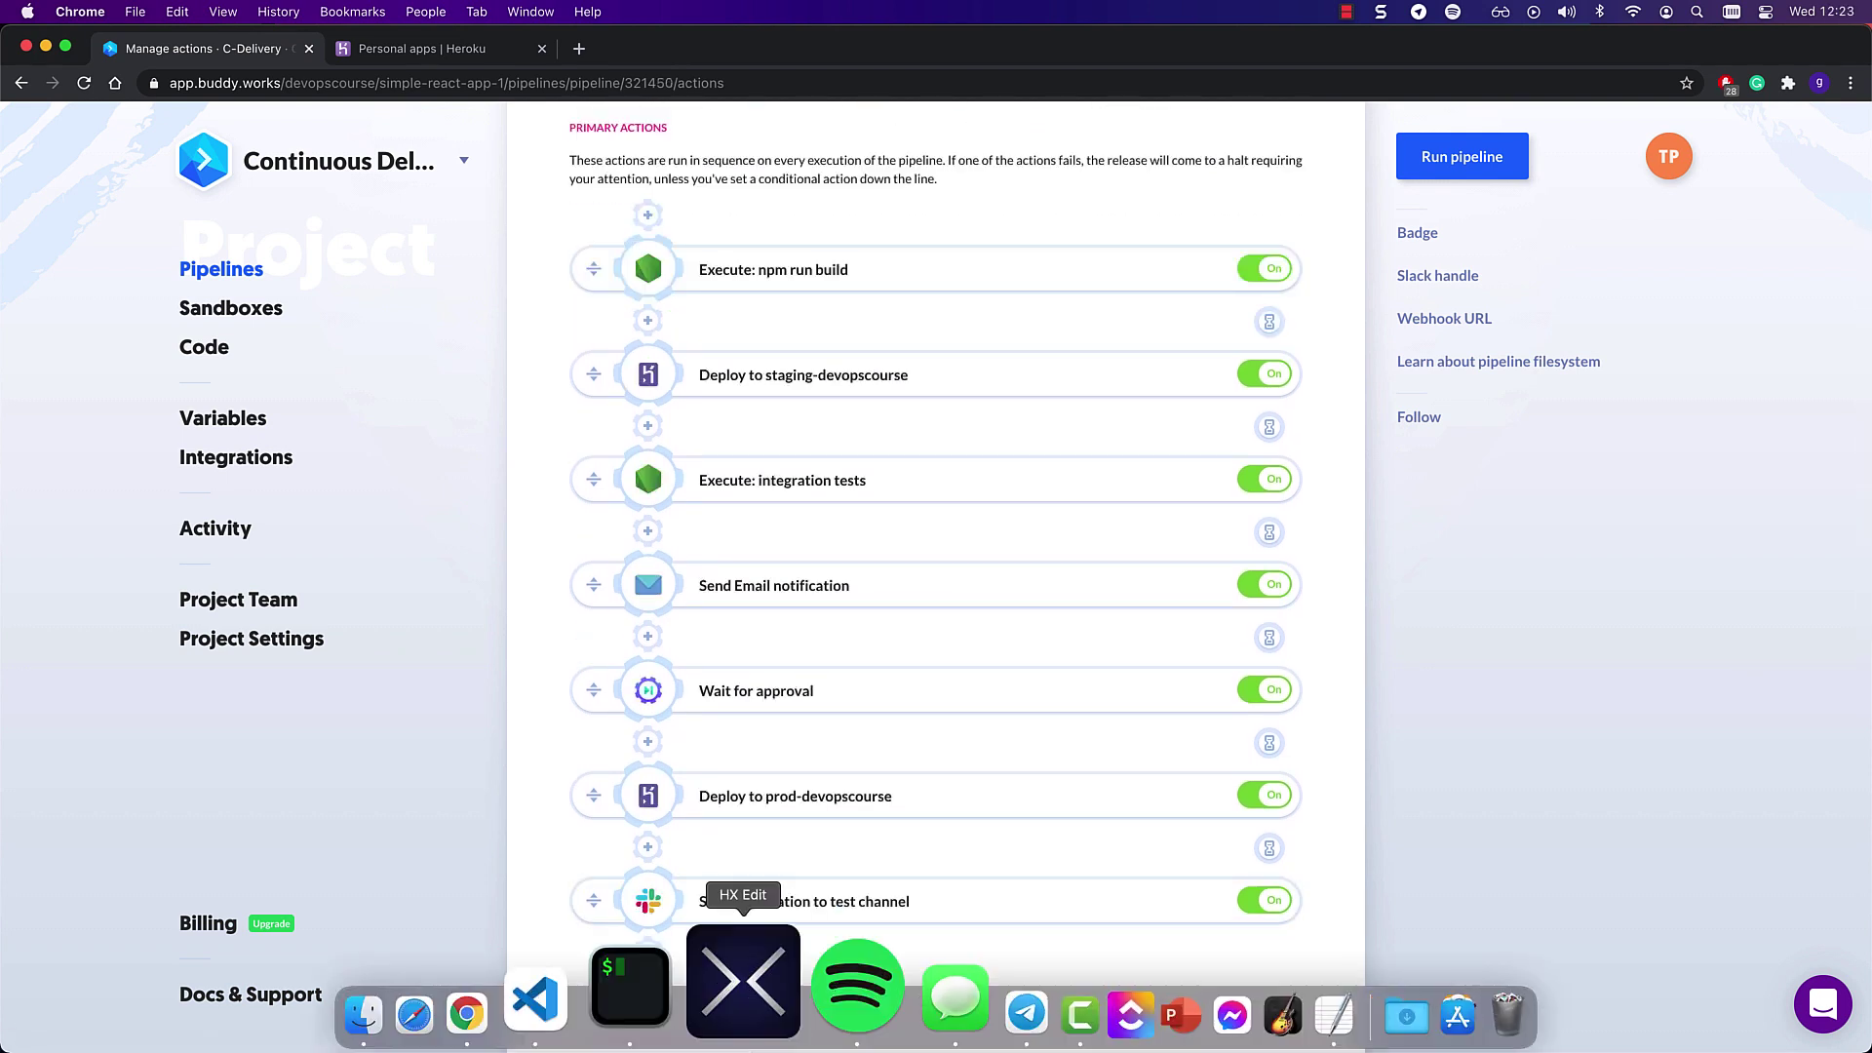
# In iTerm2, stage all changes in simple-react-app, commit them with message v1 and push to the remote.
pyautogui.click(739, 985)
pyautogui.write('git add ')
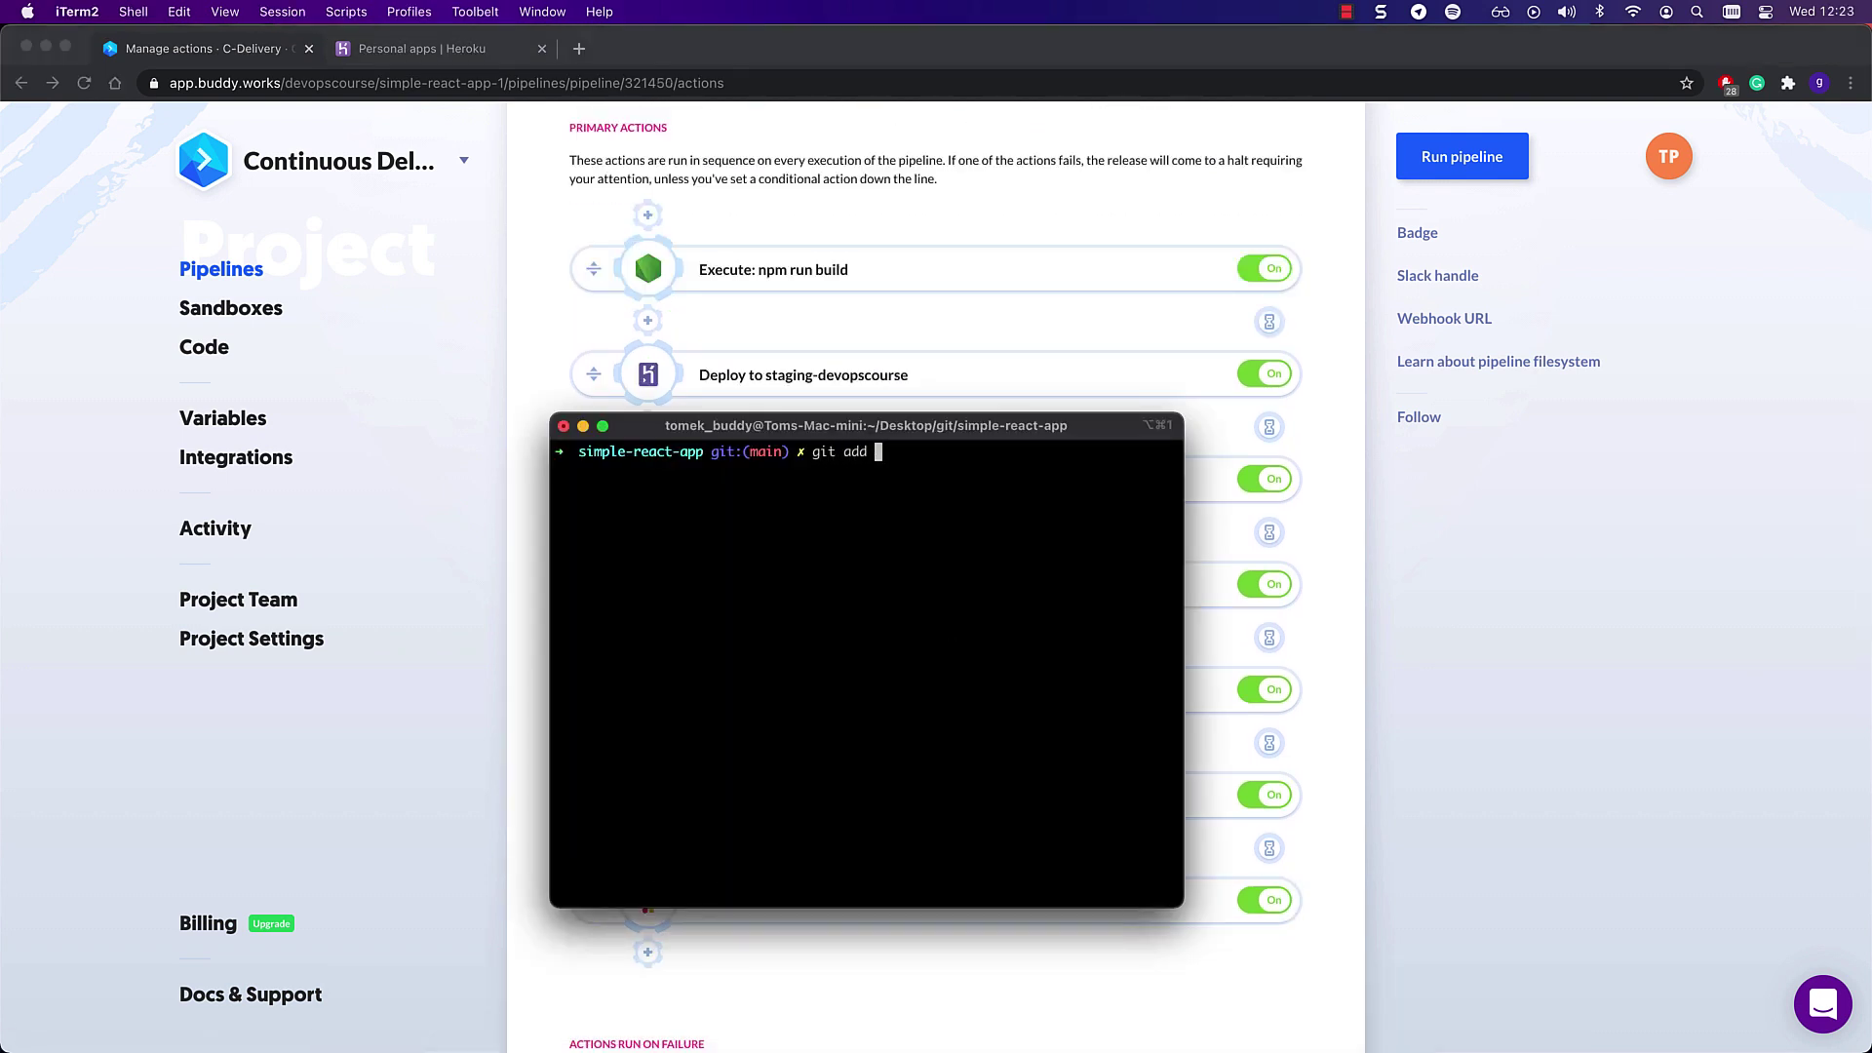
pyautogui.write('.')
pyautogui.press('Return')
pyautogui.write('git commit -m ')
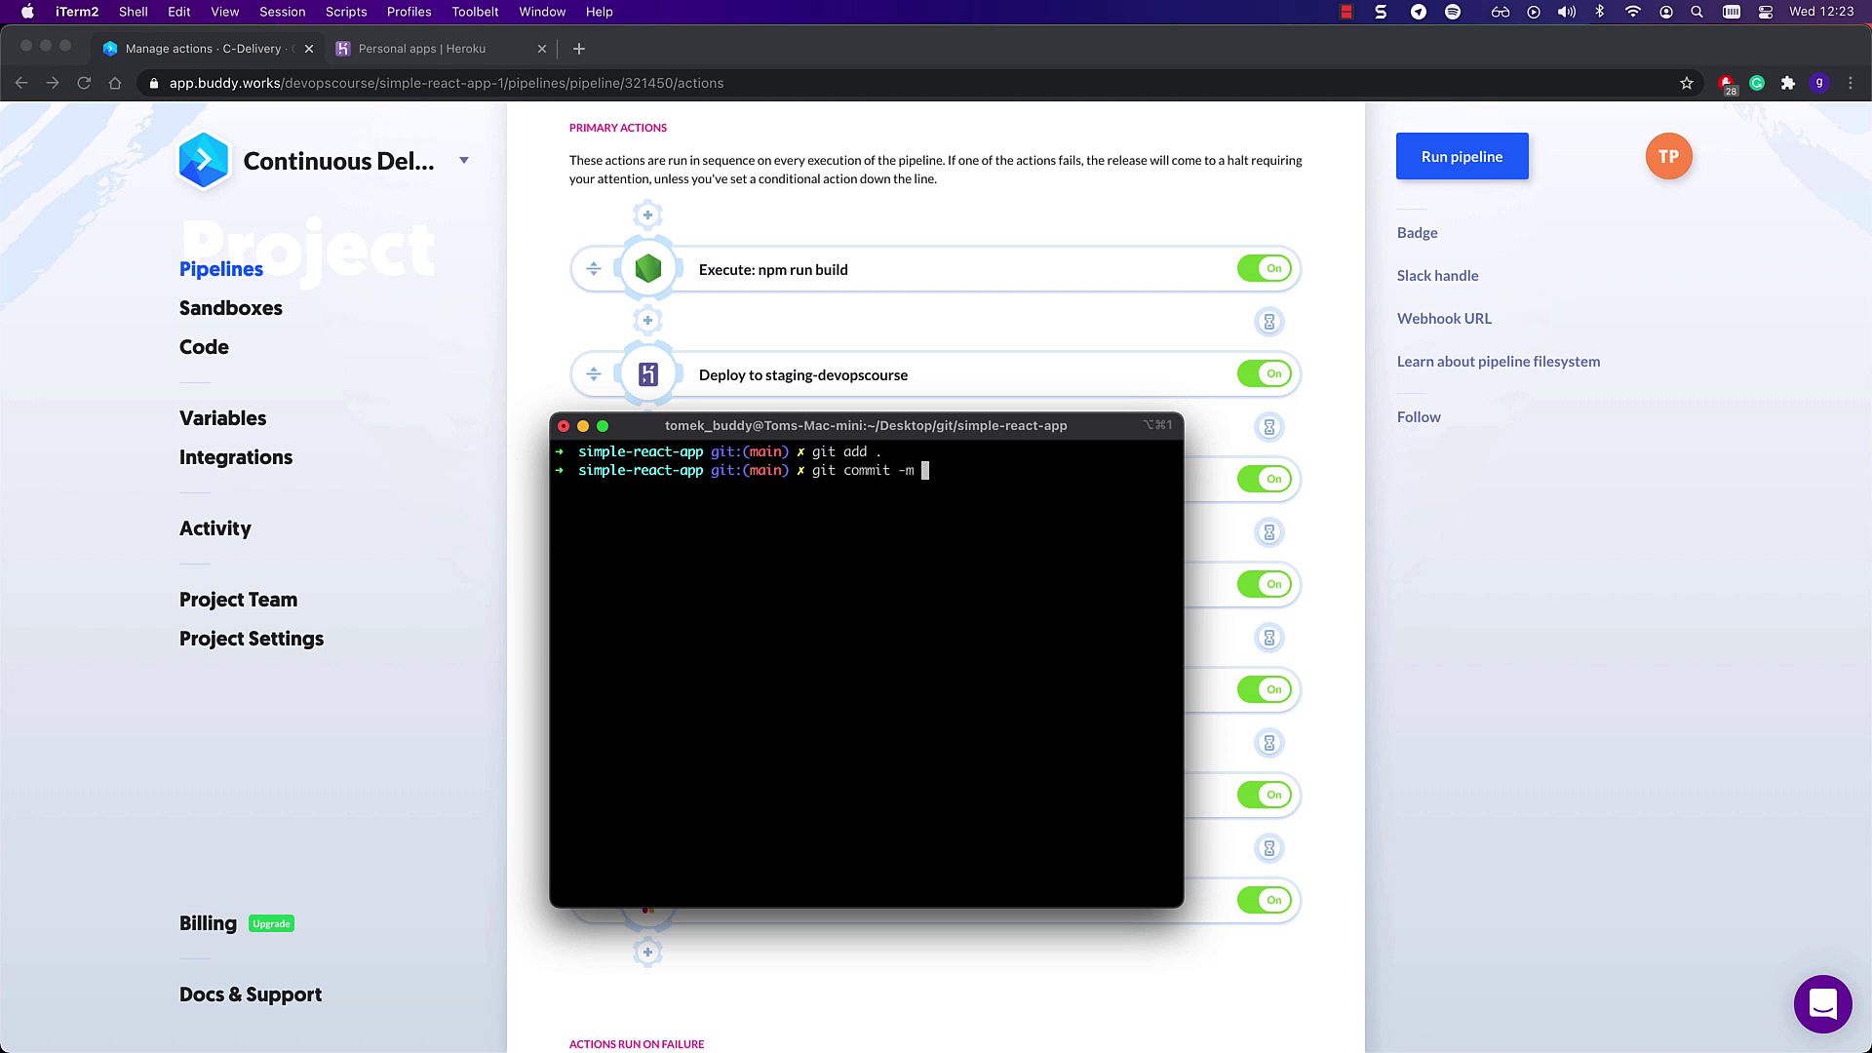
pyautogui.write('v1')
pyautogui.press('Return')
pyautogui.write('git push')
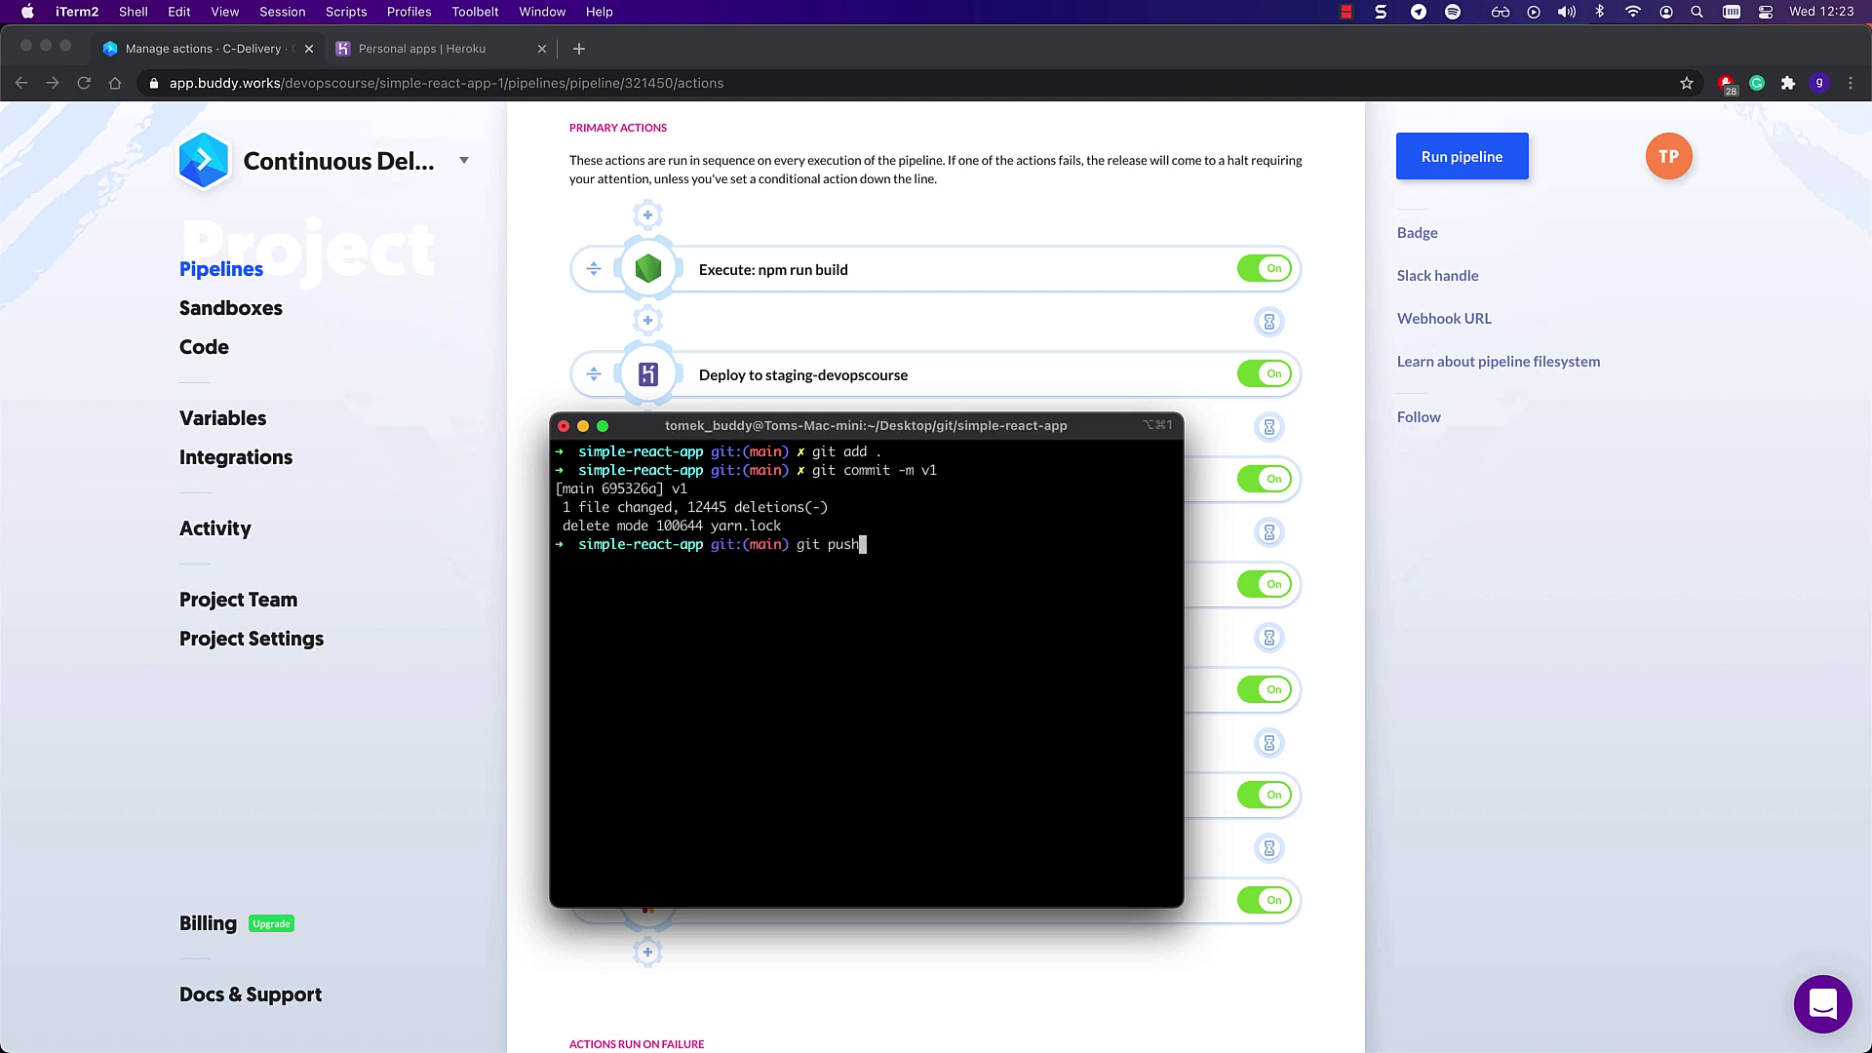
pyautogui.press('Return')
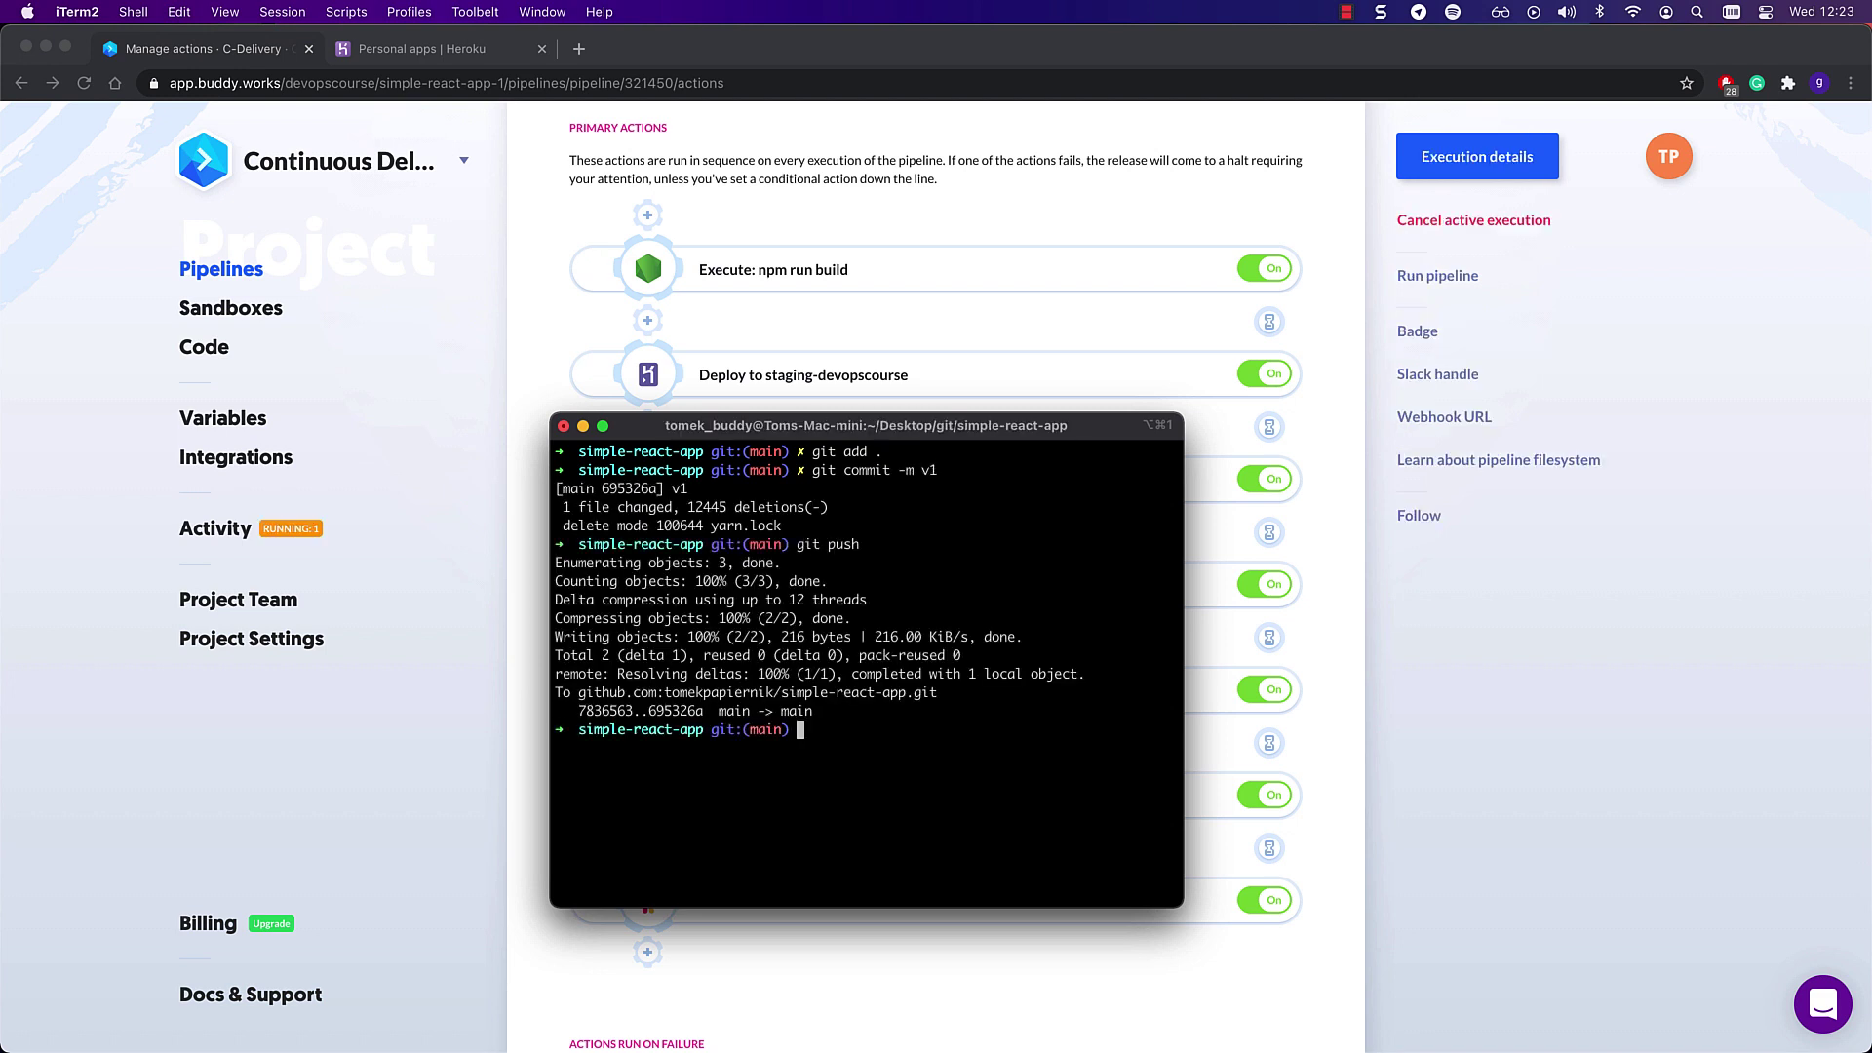
# Open the running C-Delivery execution from Buddy's project activity, and open the live staging-devopscourse app from the Heroku dashboard.
pyautogui.click(215, 527)
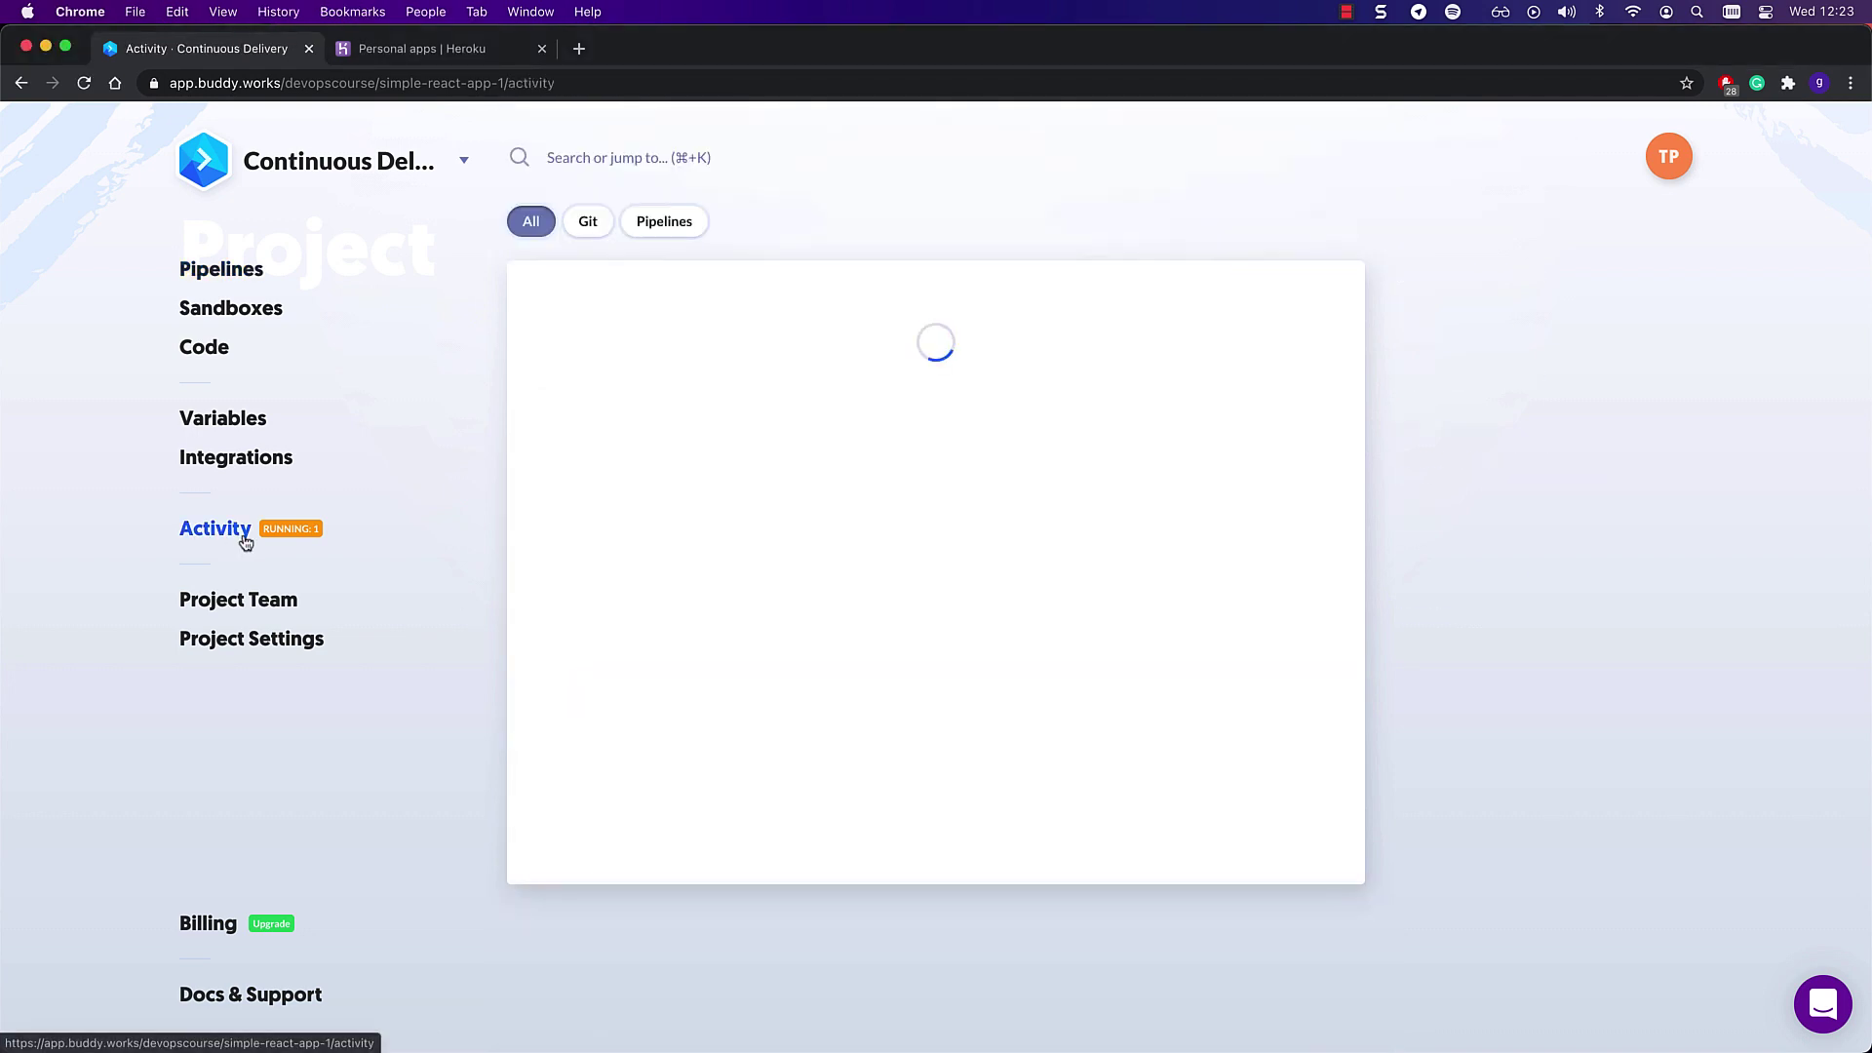
pyautogui.click(663, 379)
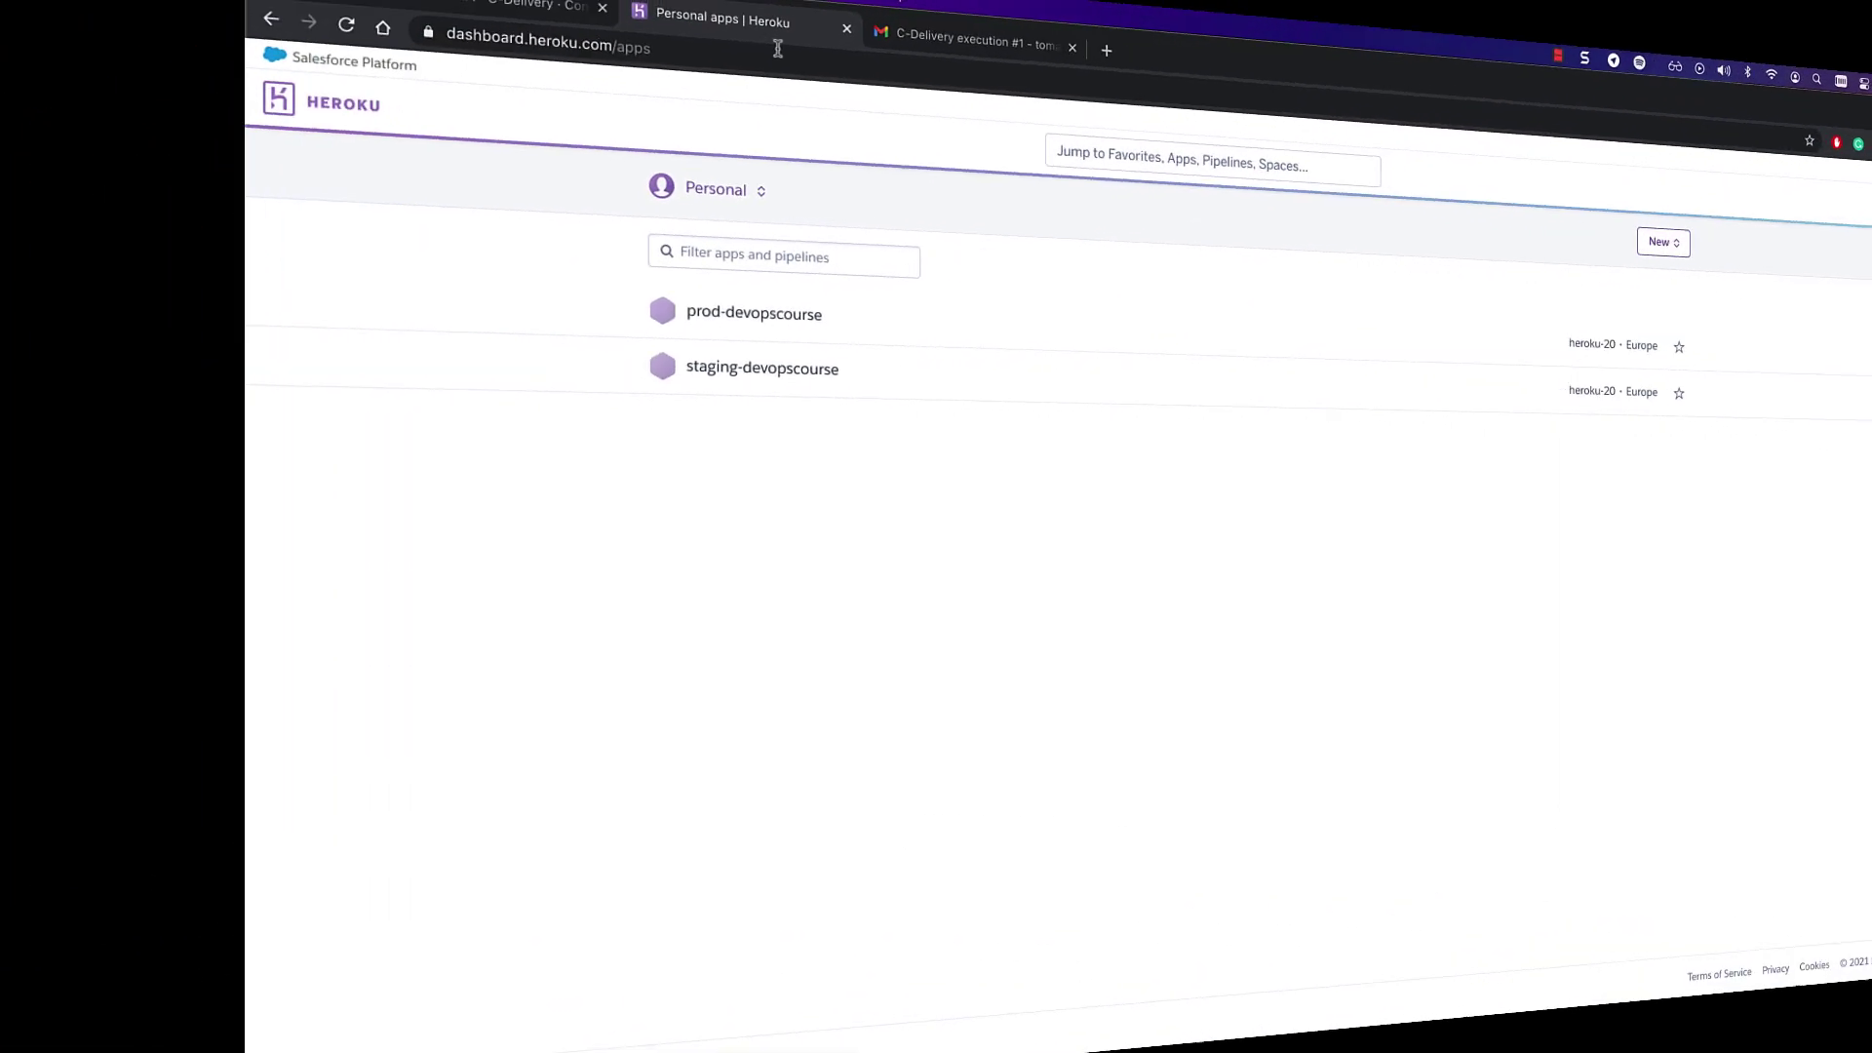
pyautogui.click(482, 381)
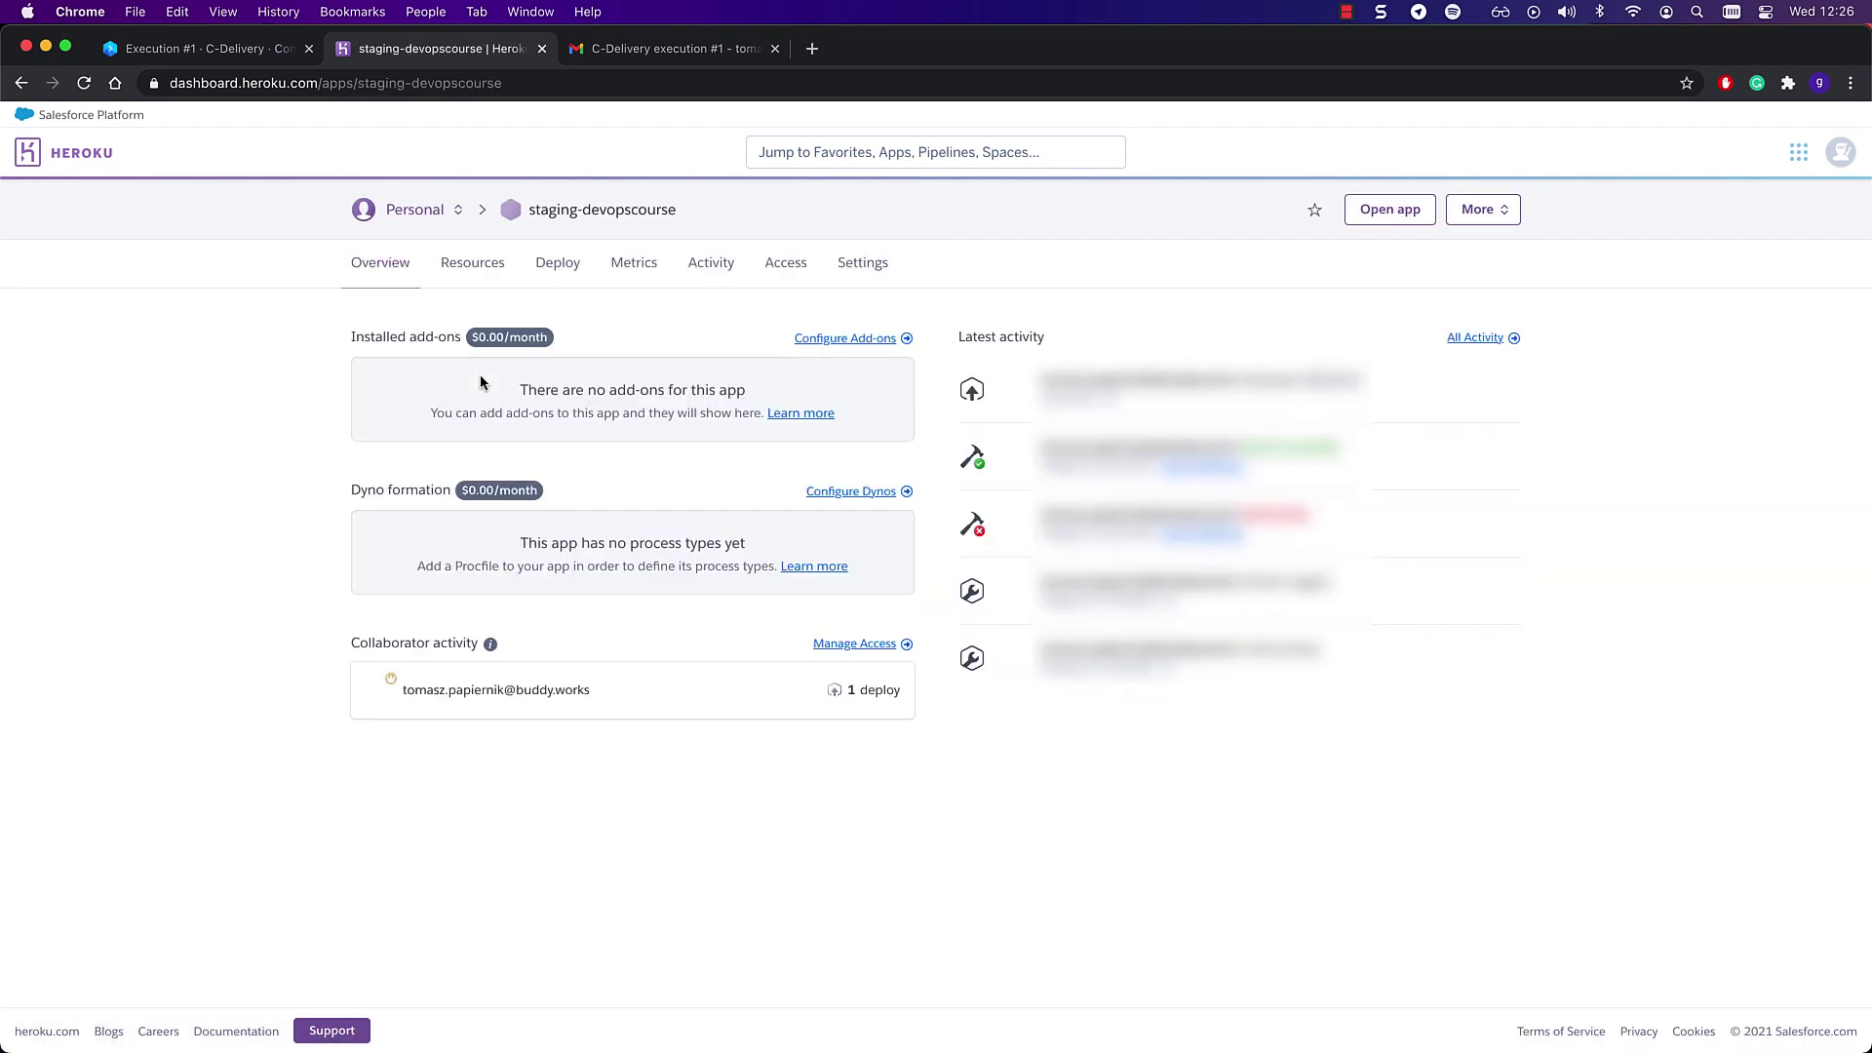
pyautogui.click(1389, 210)
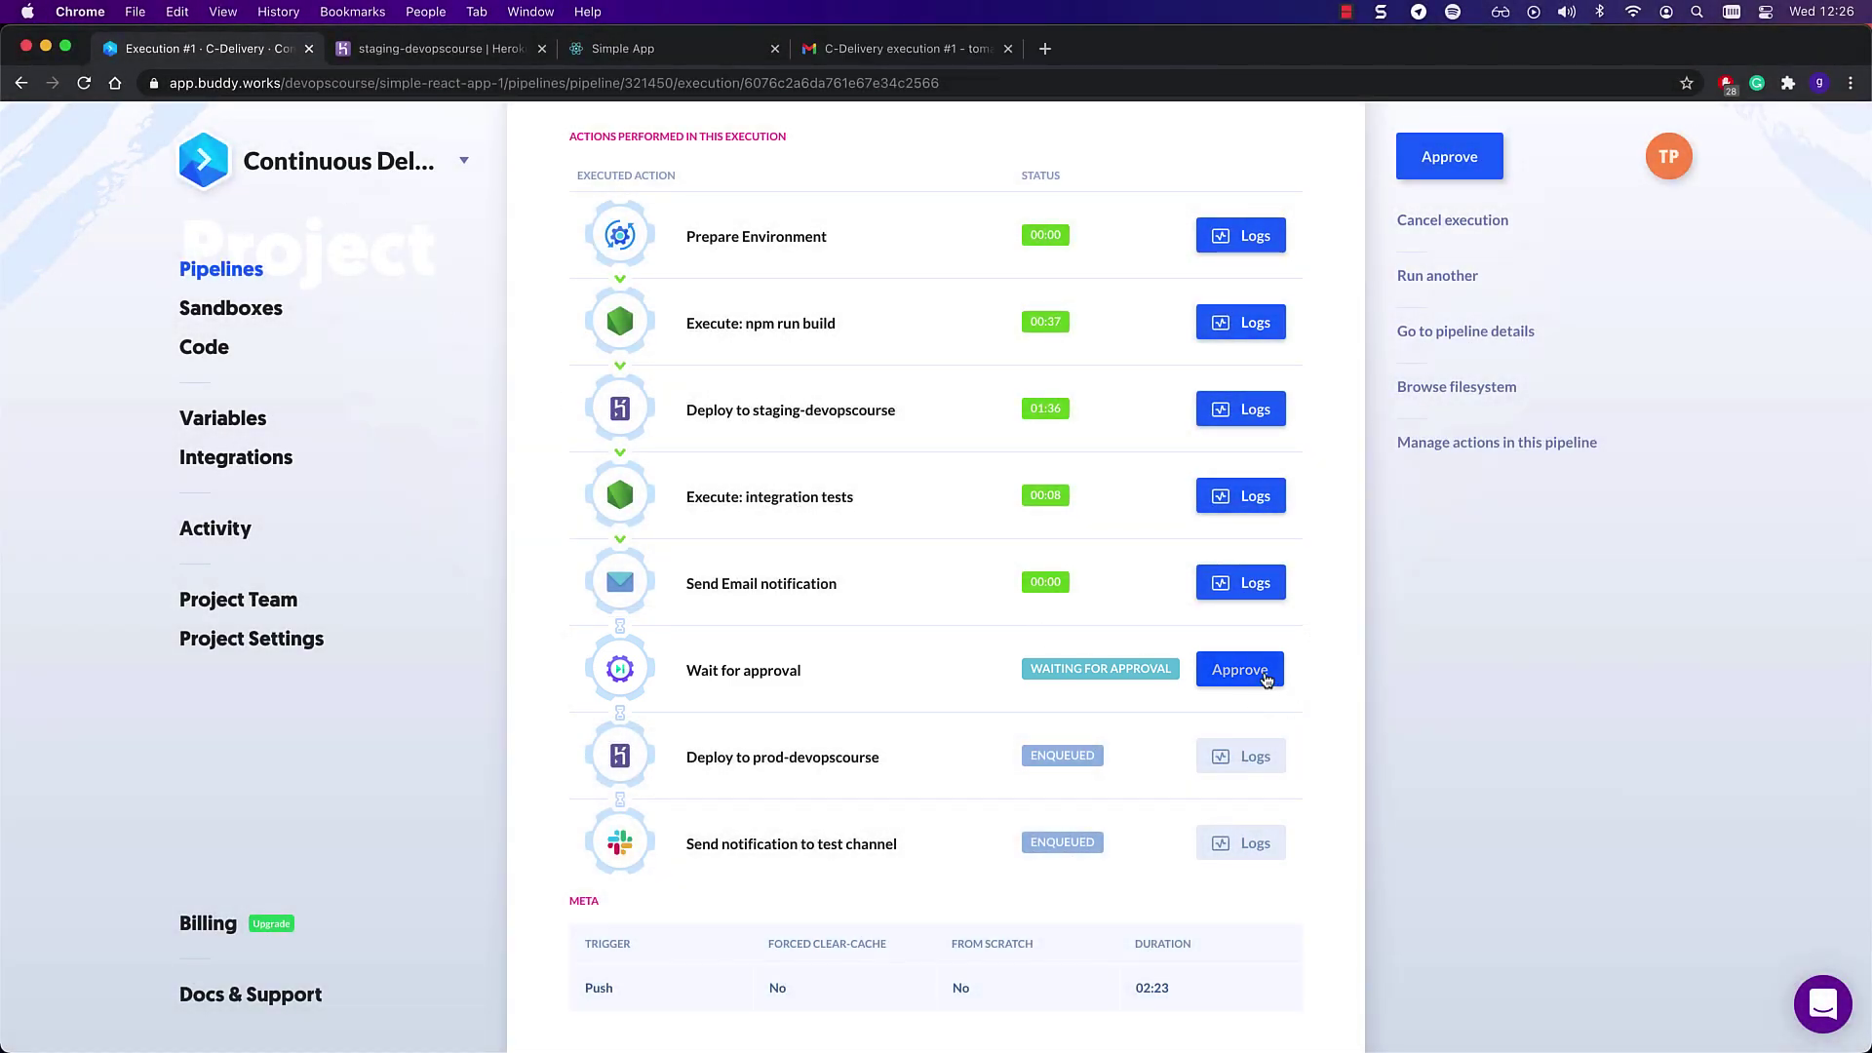
# In Buddy, approve the waiting C-Delivery execution so that it proceeds with the production deployment.
pyautogui.click(1264, 677)
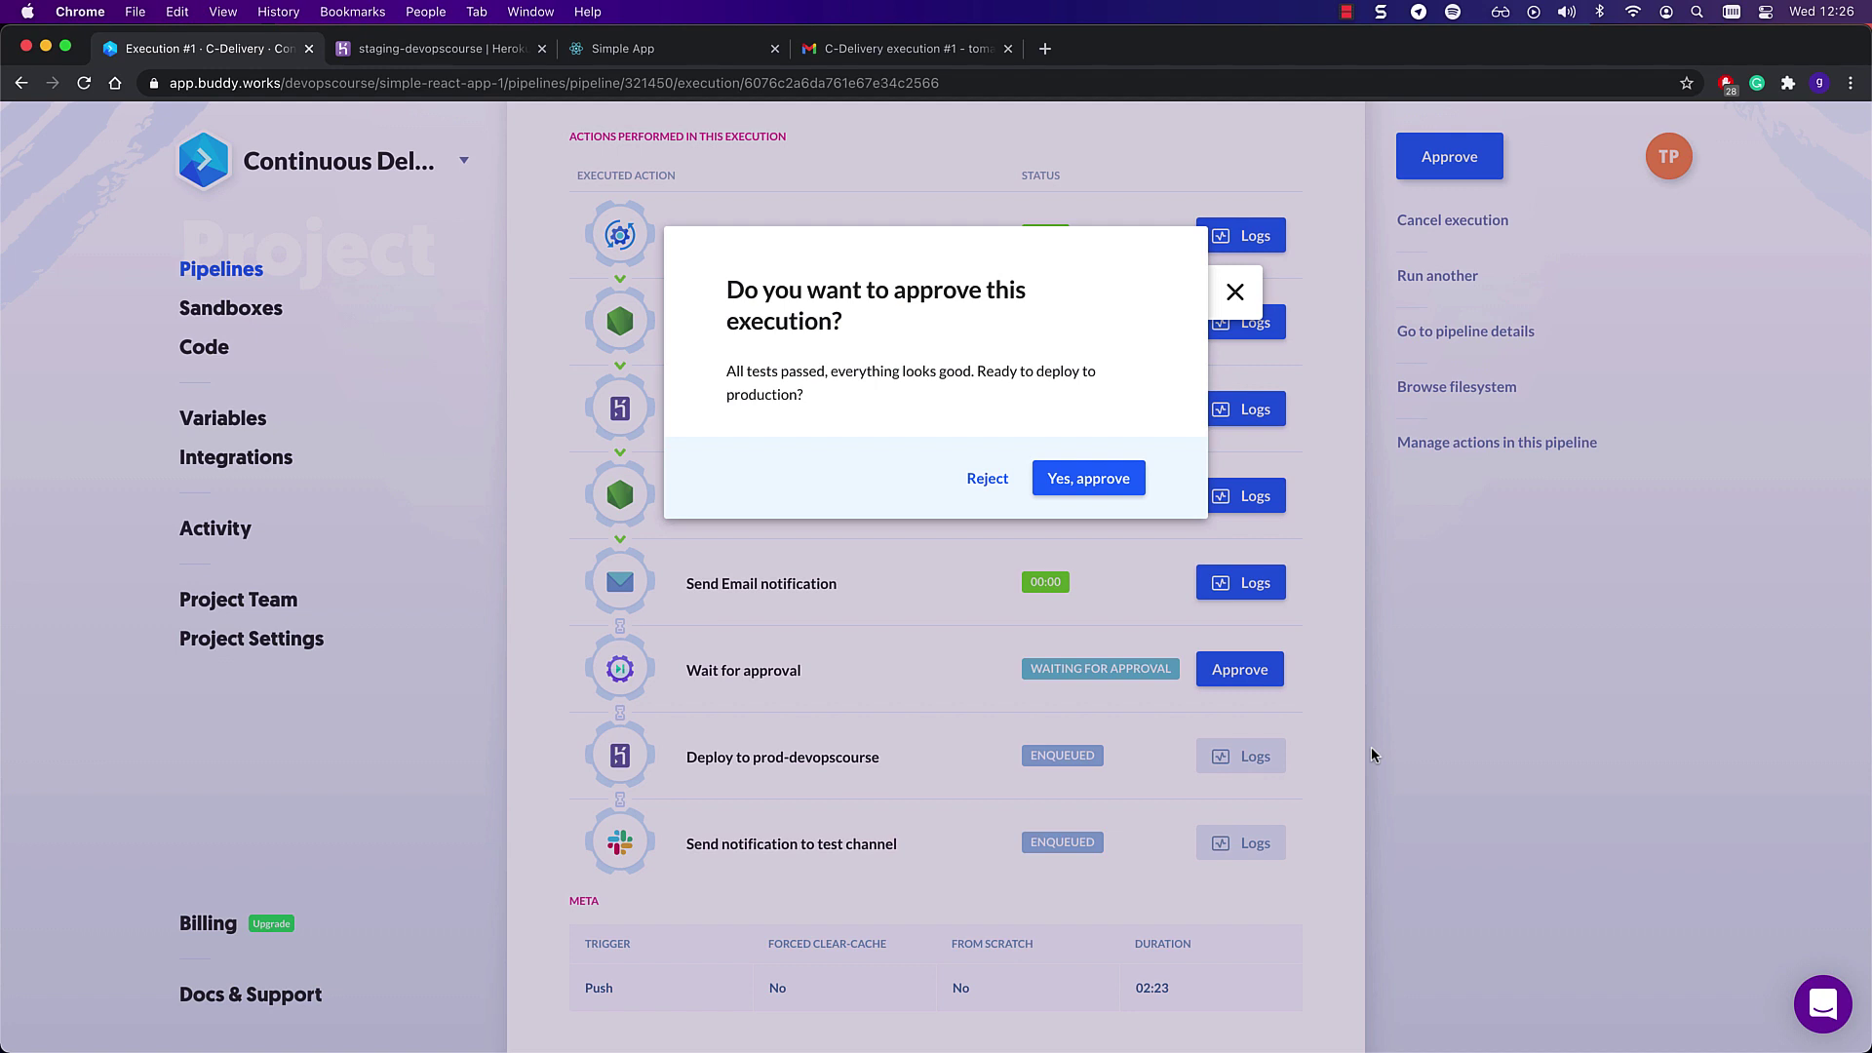
pyautogui.click(1112, 479)
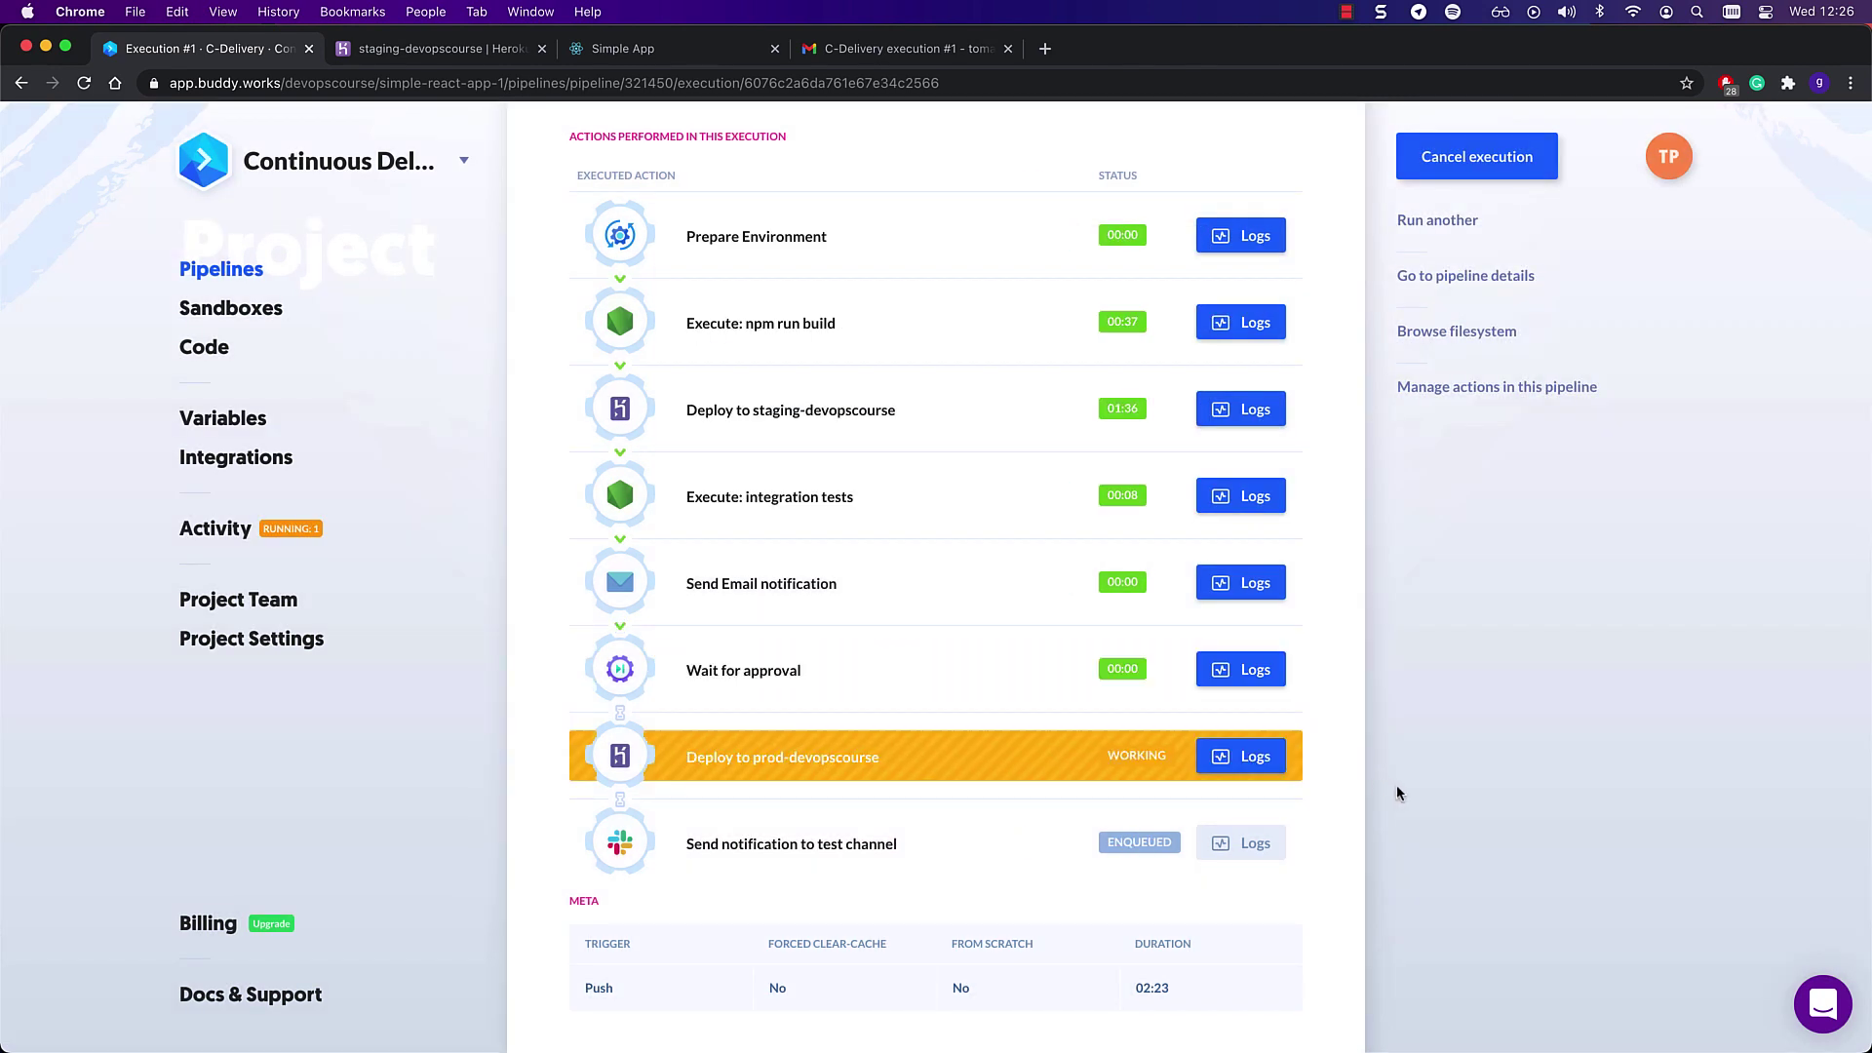